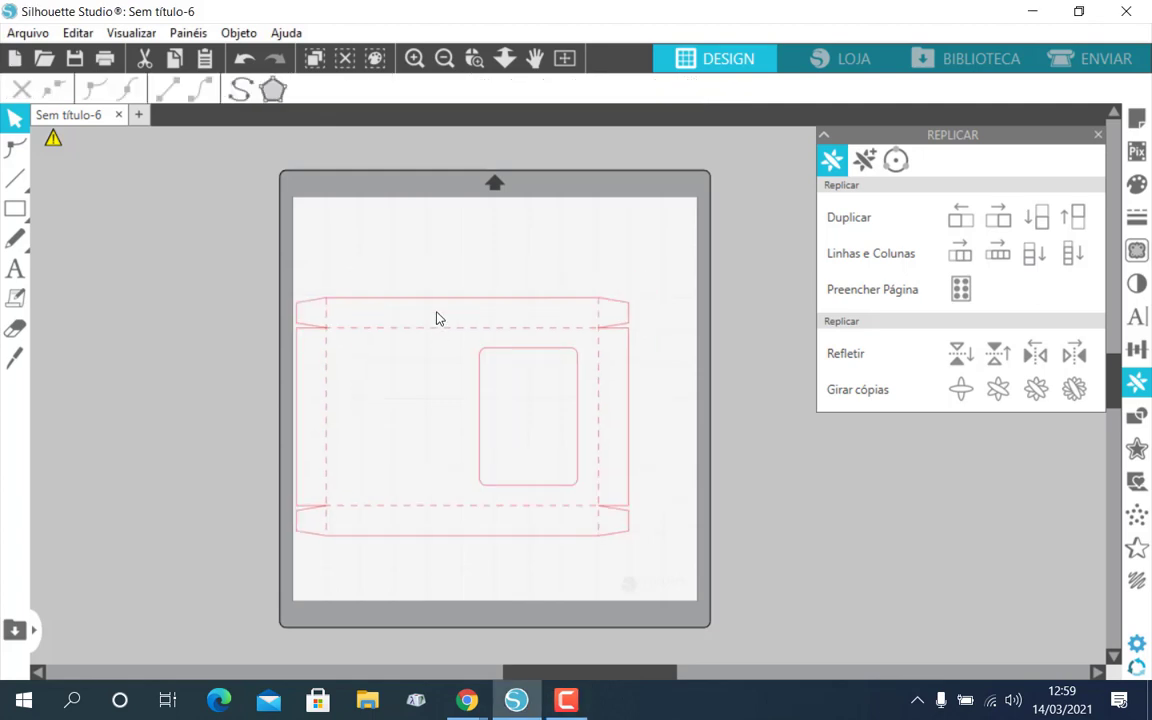
Move the grouped papers and clip art from the far side of the workspace to just beside the cutting mat
double_click(467, 315)
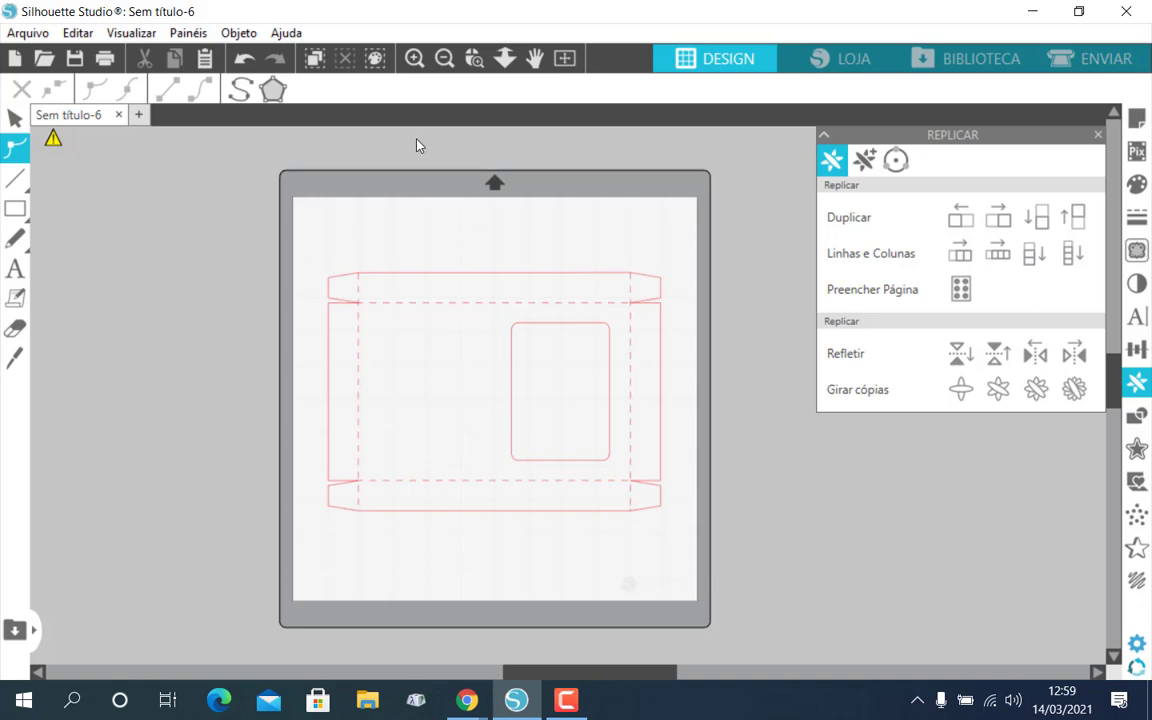
left_click_drag(520, 672, 398, 664)
left_click(305, 527)
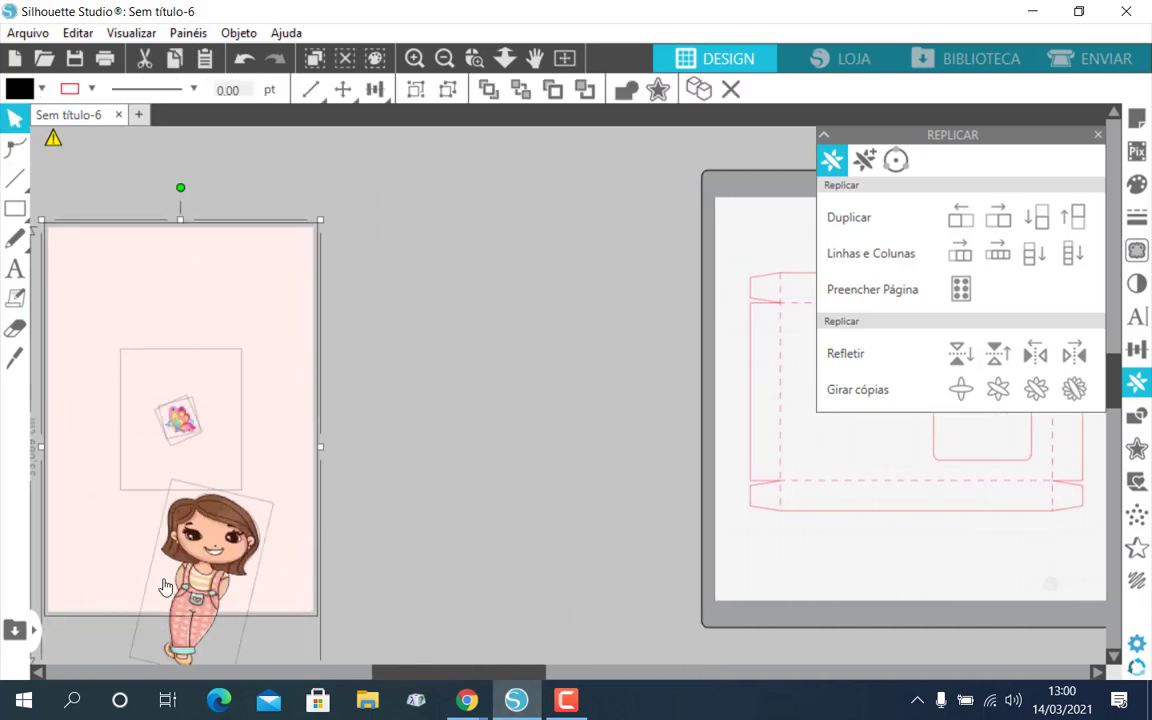
left_click_drag(305, 527, 671, 488)
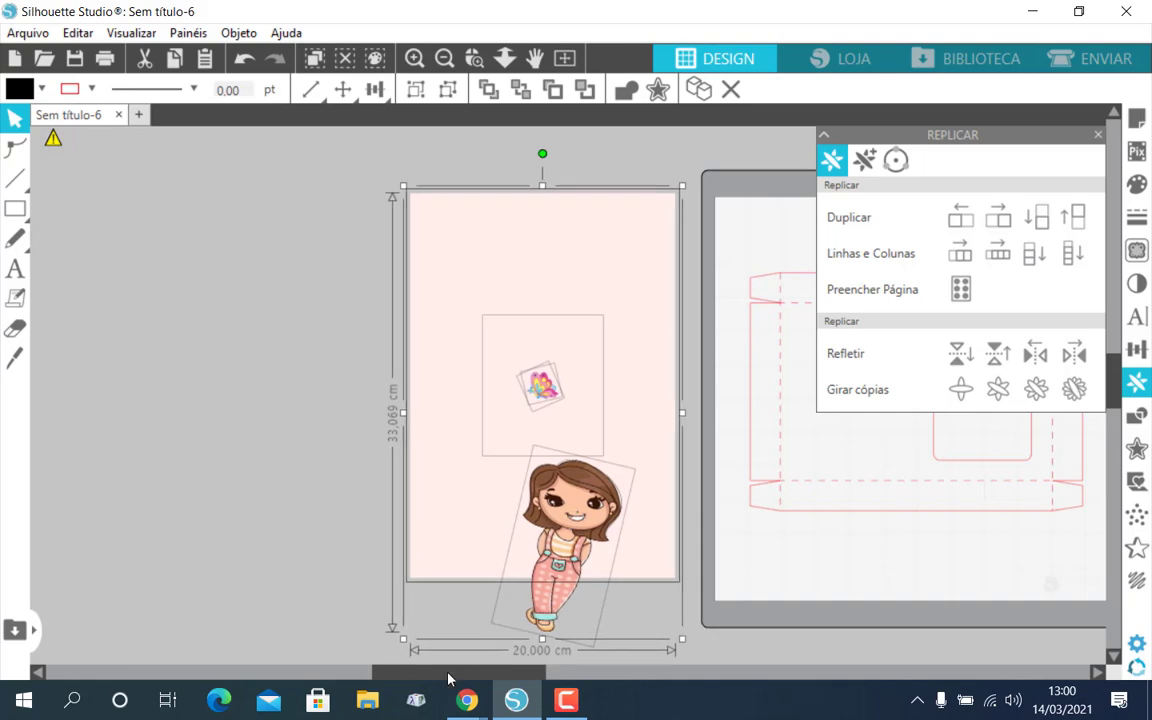
left_click_drag(449, 672, 569, 672)
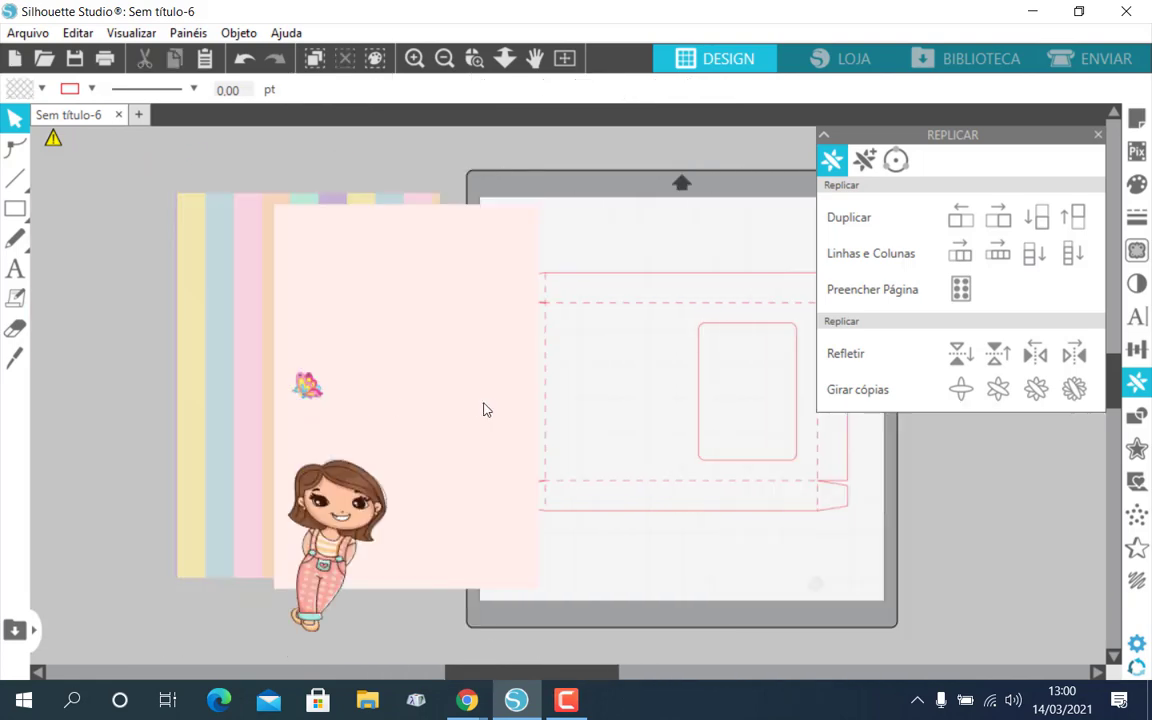
Spread the plain pink, striped and polka-dot papers apart beside the mat so each can be picked separately
left_click_drag(348, 333, 191, 286)
left_click_drag(422, 291, 373, 283)
key("Escape")
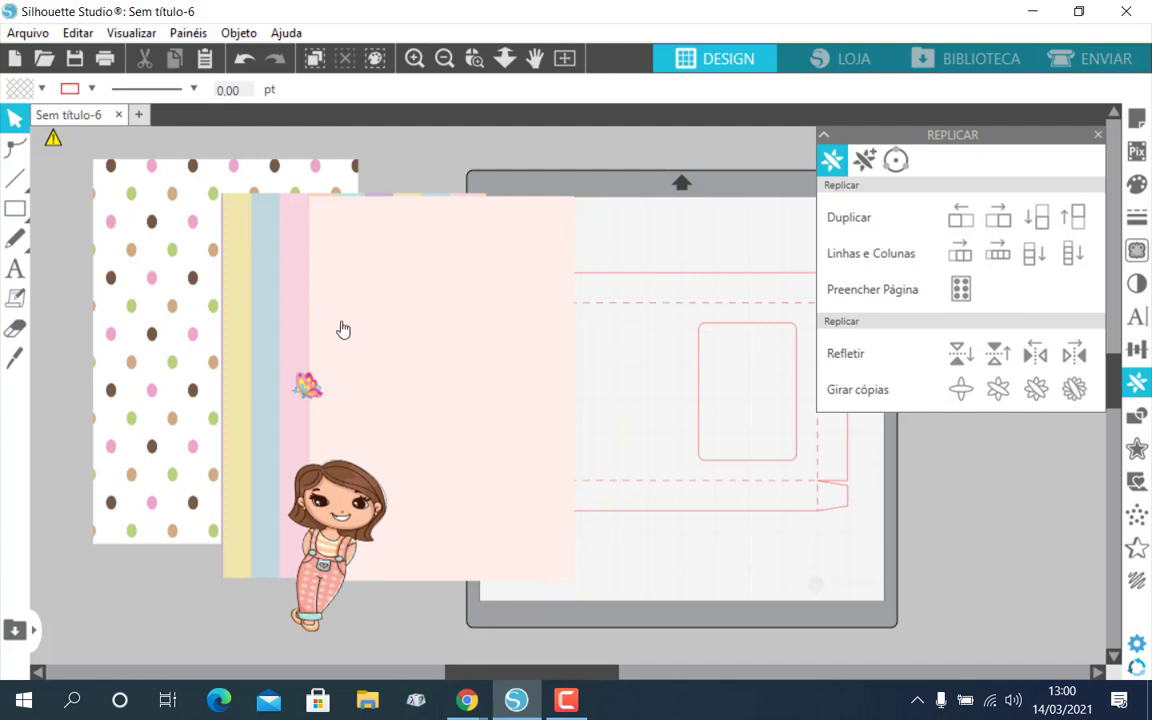
left_click_drag(428, 352, 481, 459)
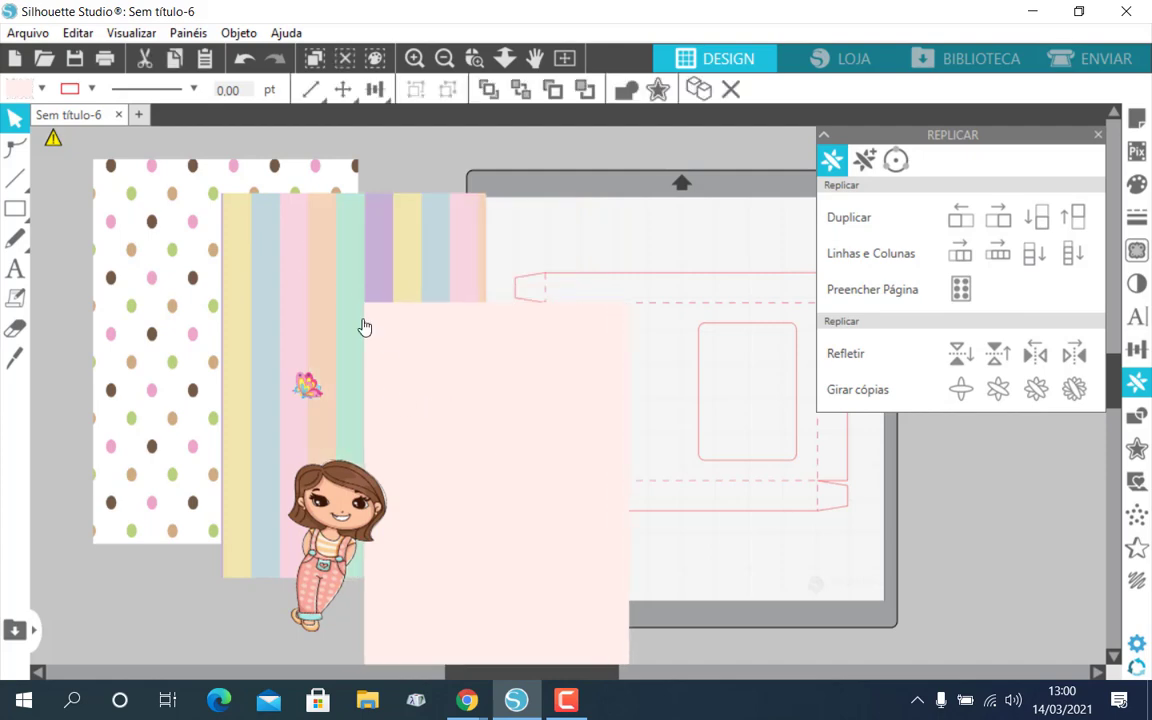
left_click_drag(280, 250, 332, 294)
left_click_drag(250, 260, 273, 286)
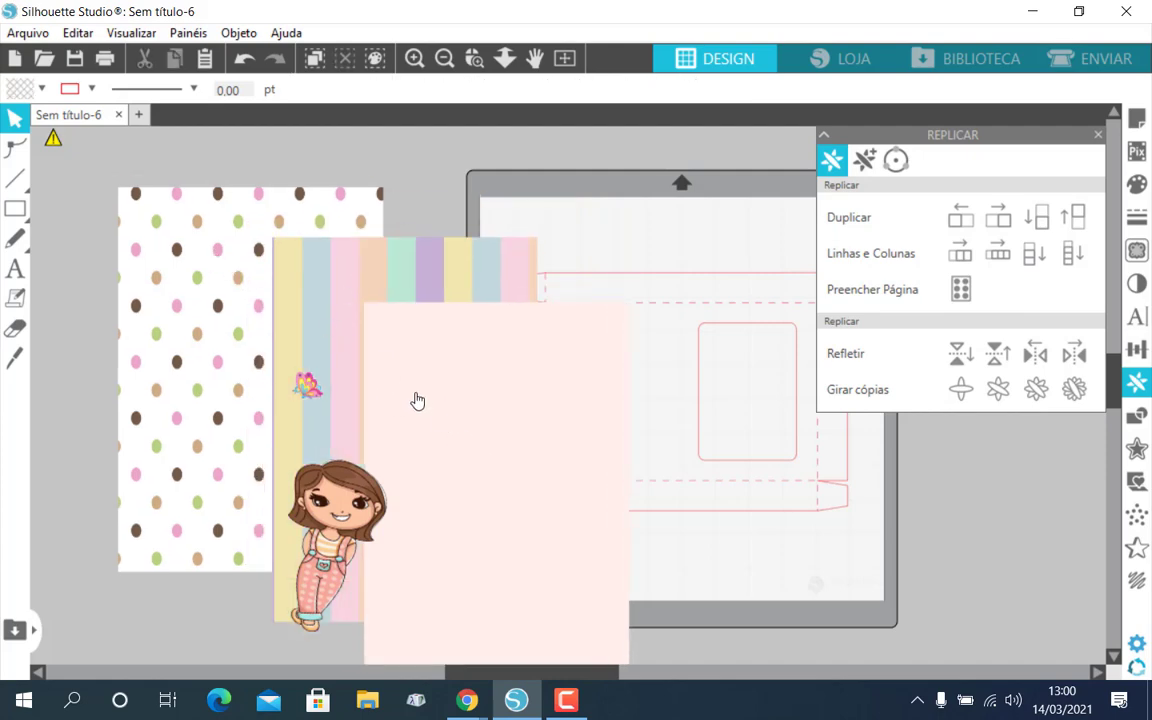
left_click_drag(414, 399, 221, 319)
left_click_drag(419, 378, 529, 465)
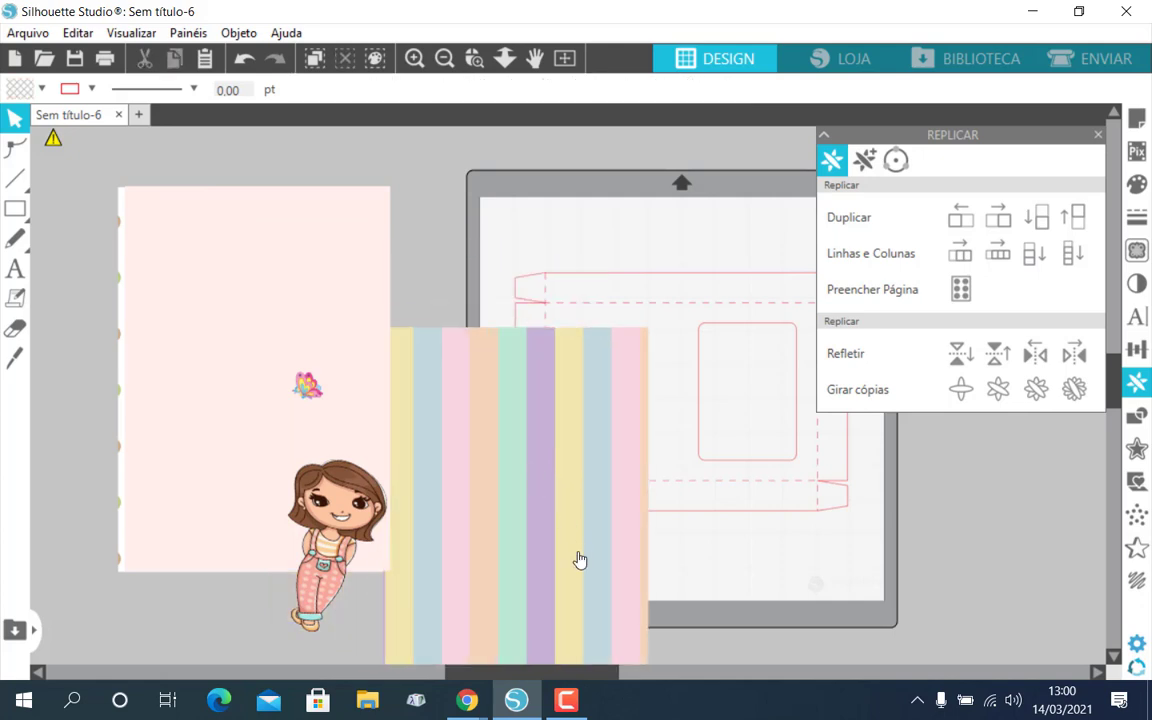
Place the striped, plain pink and polka-dot papers over the box template on the cutting mat
left_click_drag(579, 558, 817, 494)
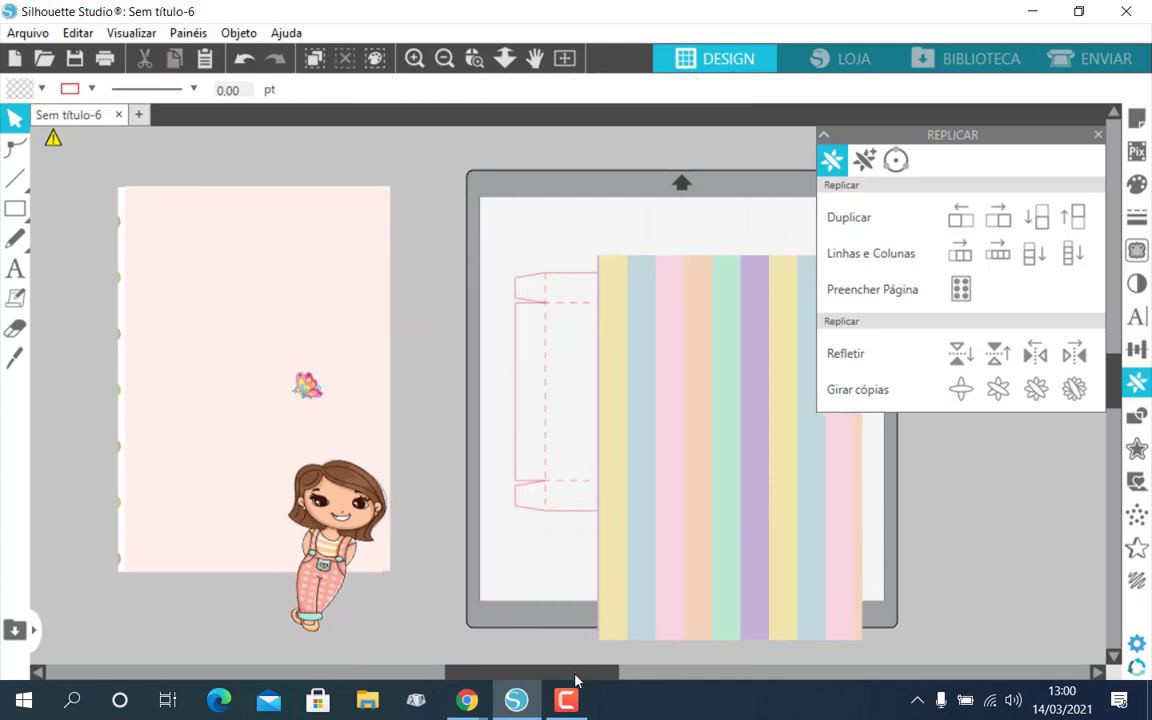
left_click_drag(576, 667, 616, 667)
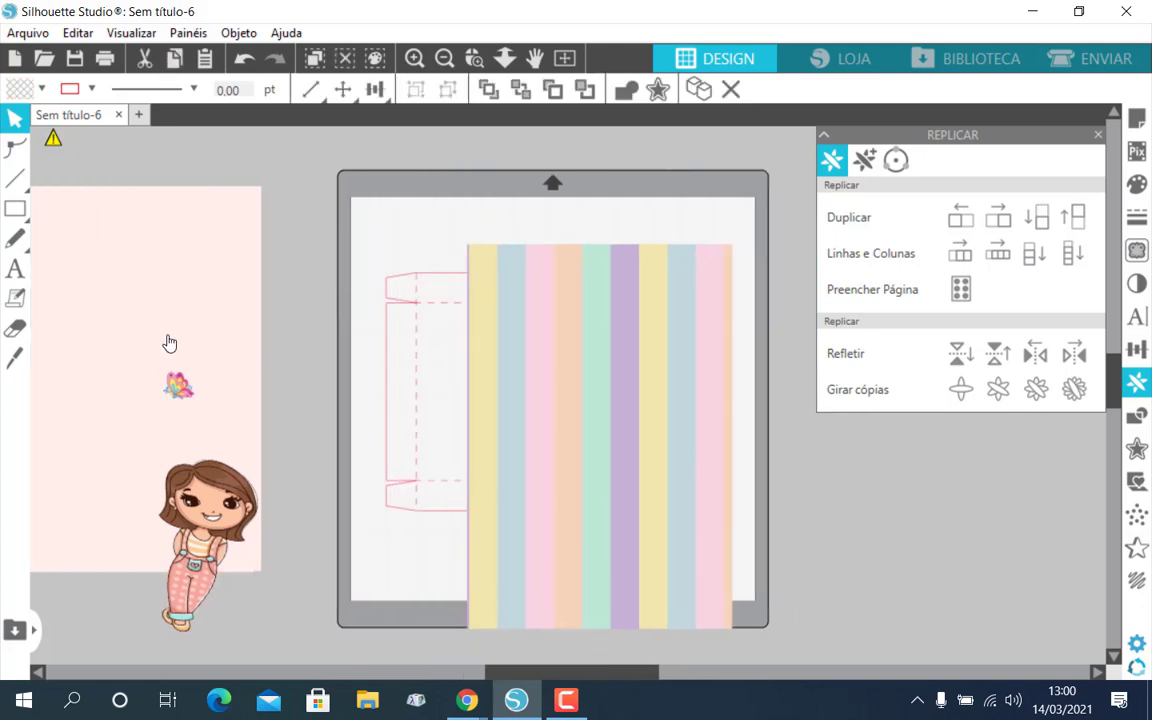
left_click_drag(167, 342, 496, 185)
left_click_drag(121, 309, 445, 362)
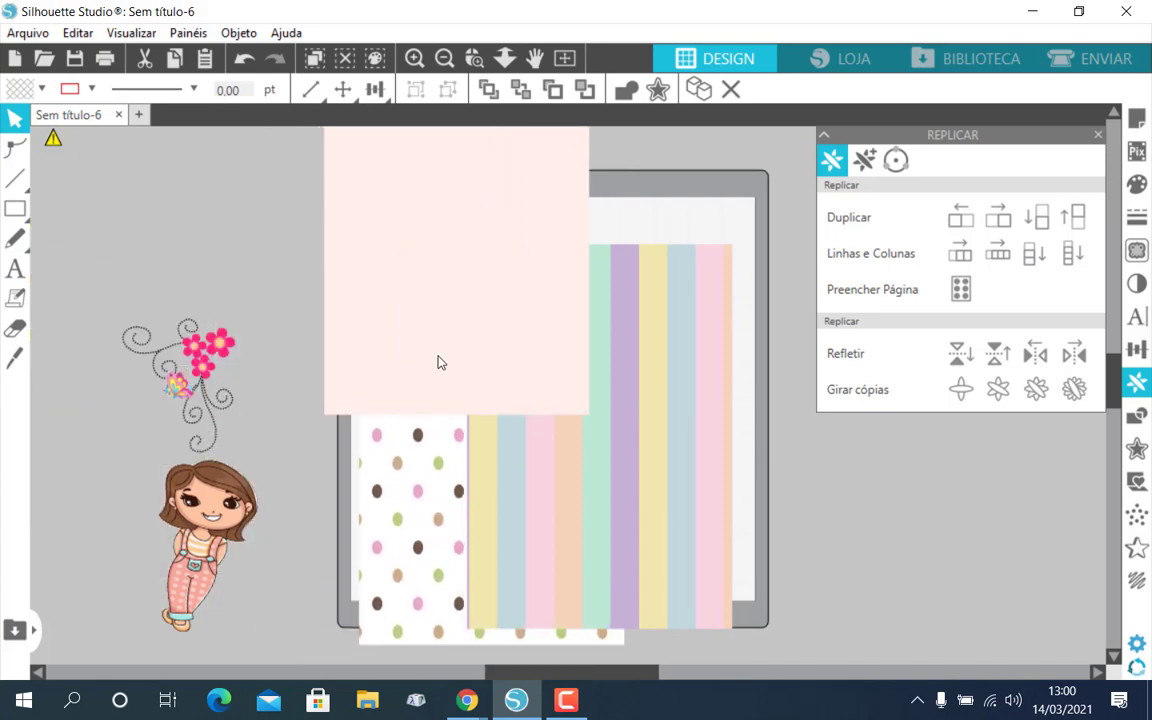
left_click_drag(393, 329, 460, 450)
Rotate the plain pink paper counterclockwise to a diagonal and position it over the box template
left_click(506, 360)
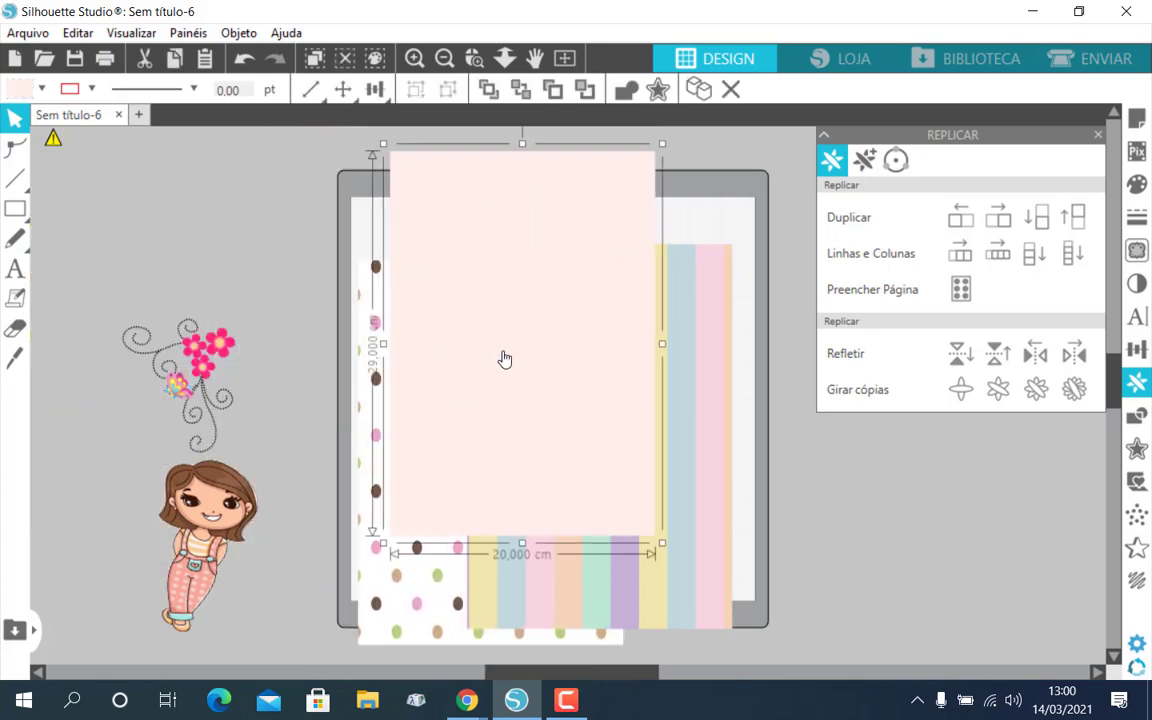
scroll(499, 311, "up", 2)
left_click_drag(493, 192, 424, 252)
left_click_drag(432, 363, 478, 463)
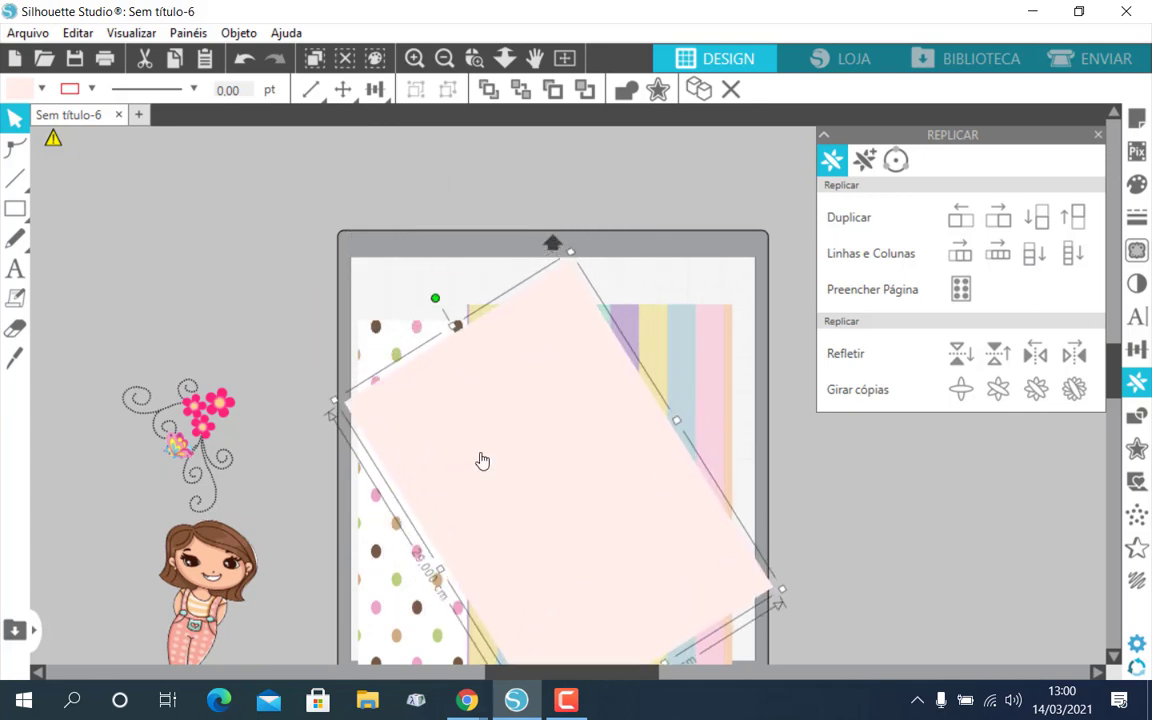
Send the plain pink, striped and polka-dot papers behind the box template's cut lines
scroll(478, 463, "down", 3)
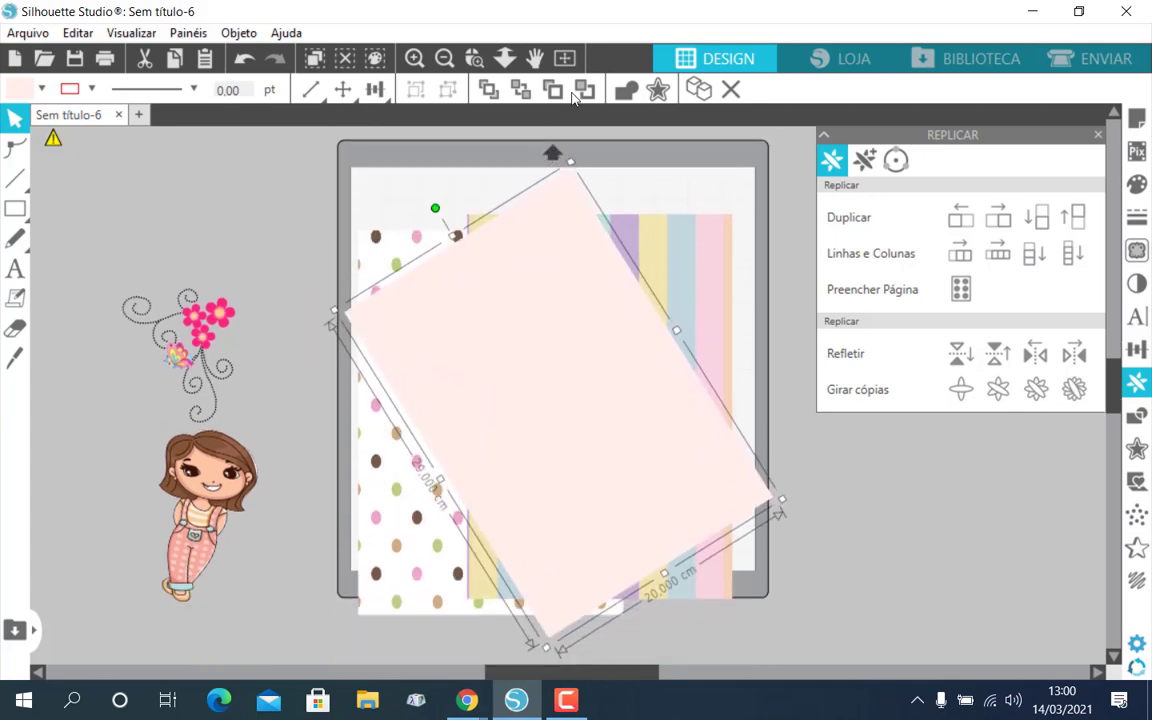
left_click(520, 89)
left_click(514, 283)
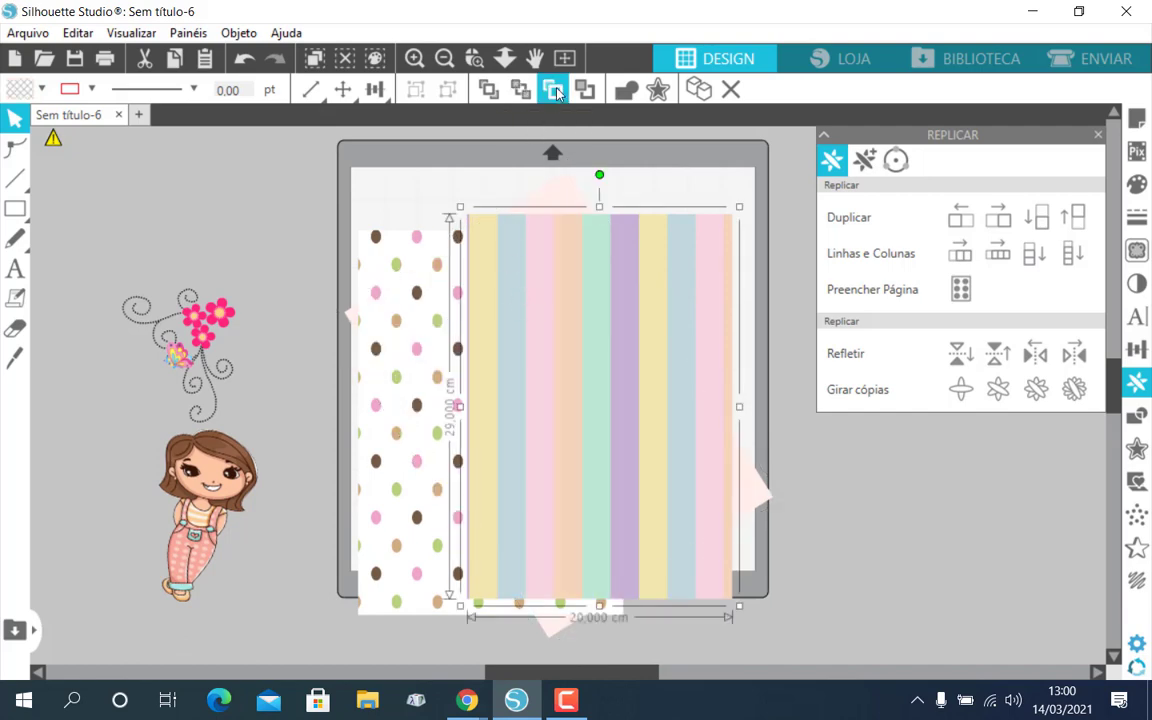
left_click(520, 89)
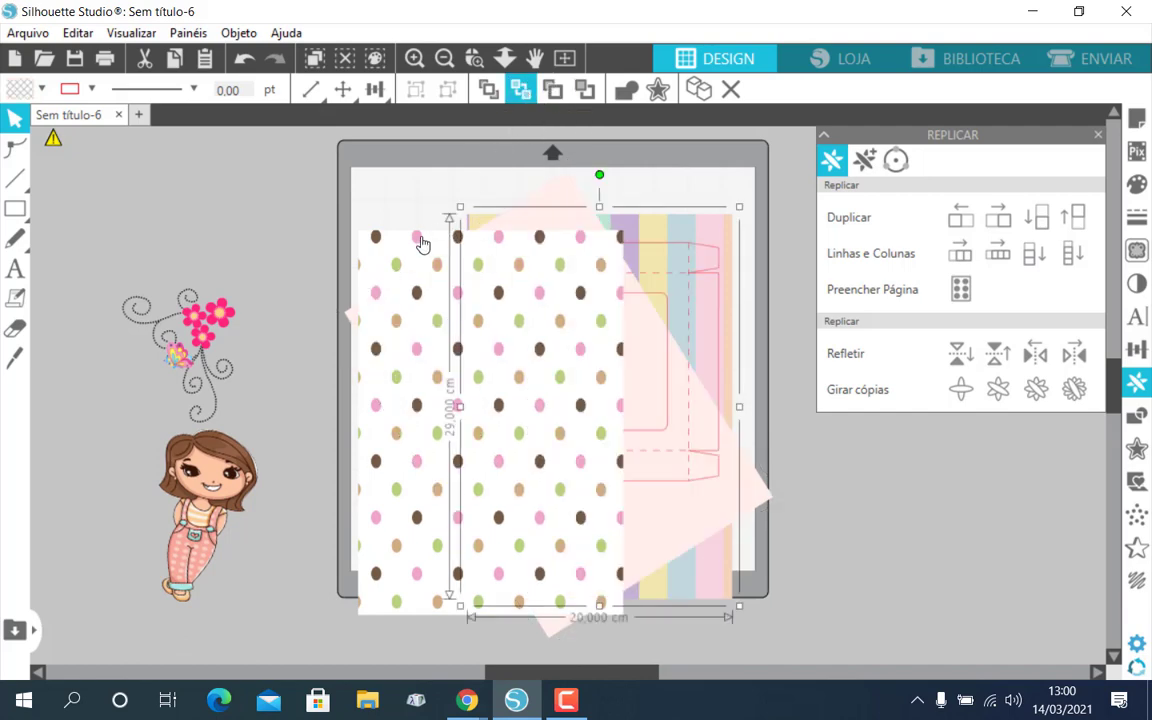
left_click(398, 262)
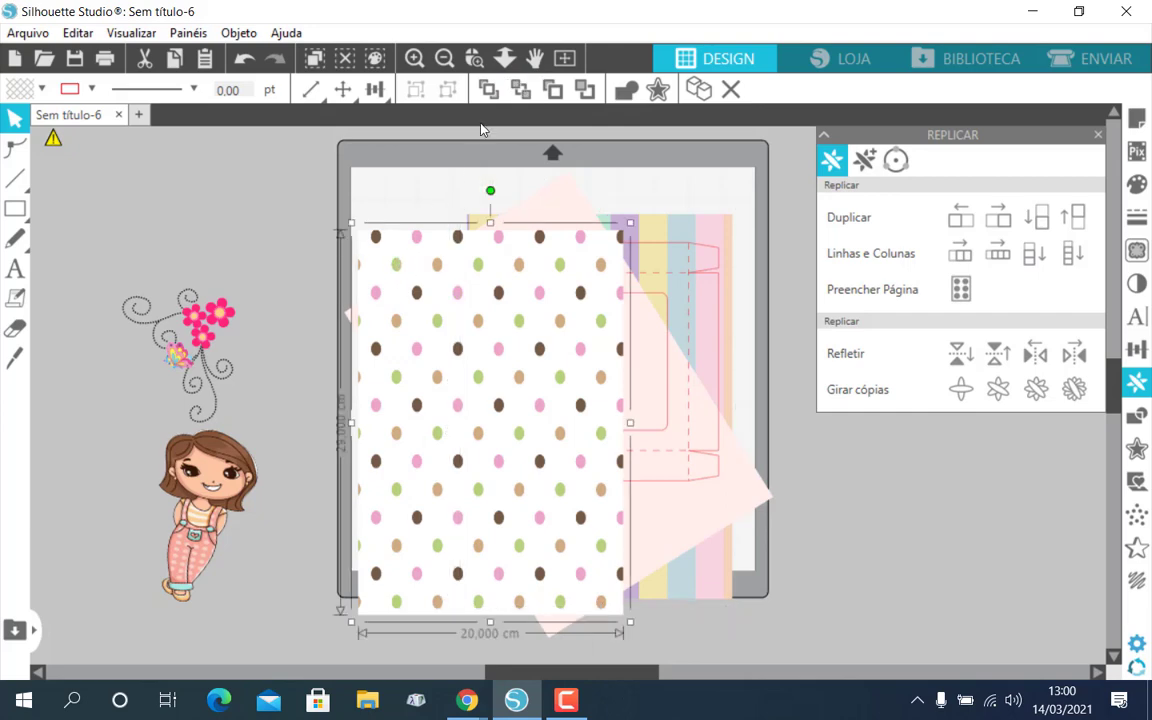
left_click(520, 89)
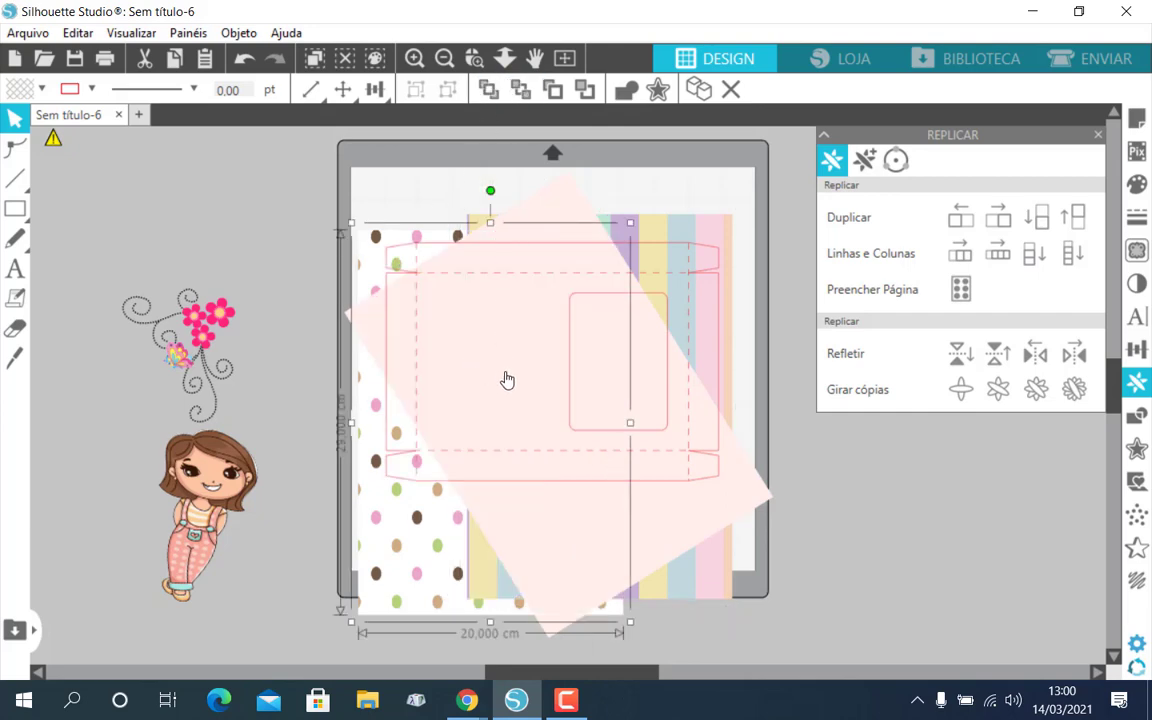
Scale the pink paper down to about 14.9 × 21.6 cm, rotate it further and reposition it over the template
scroll(505, 378, "down", 1)
scroll(505, 378, "down", 1)
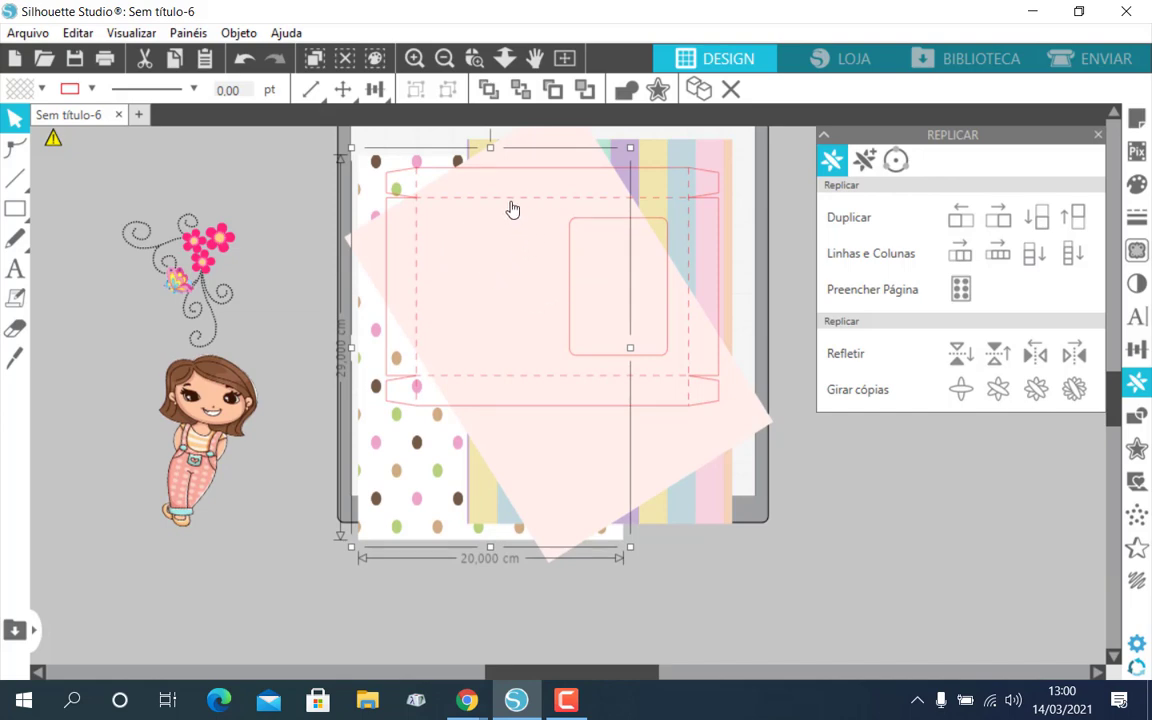
scroll(505, 215, "up", 1)
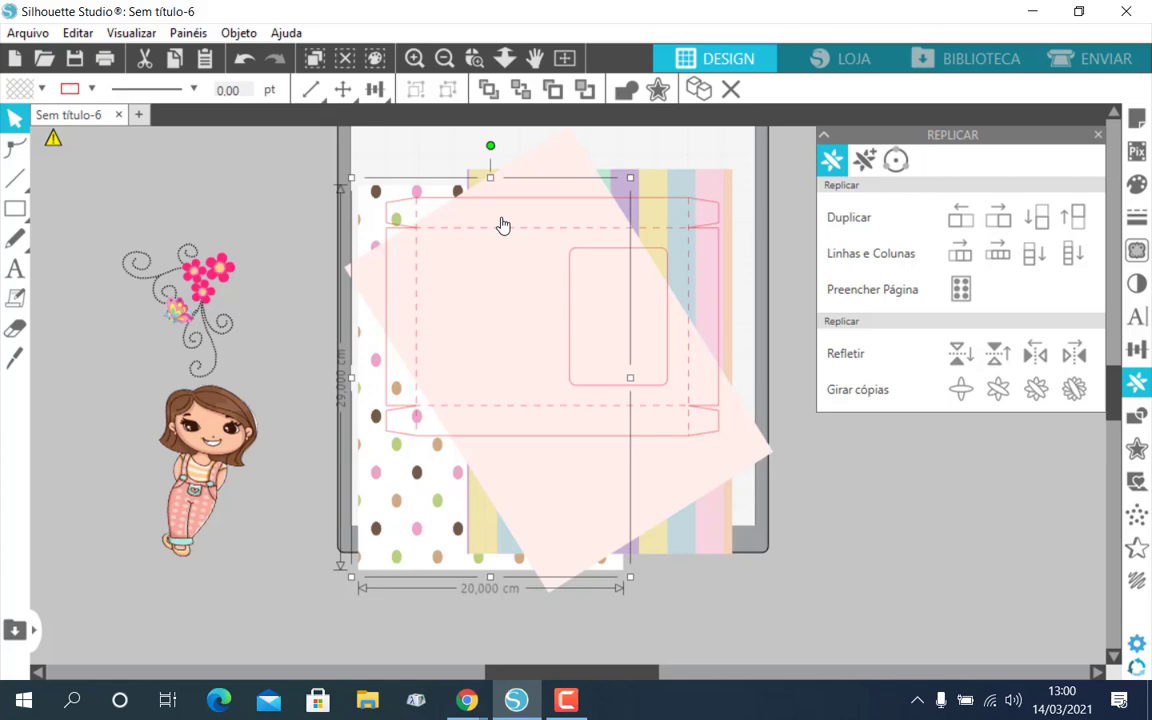
left_click(486, 343)
left_click_drag(519, 360, 486, 332)
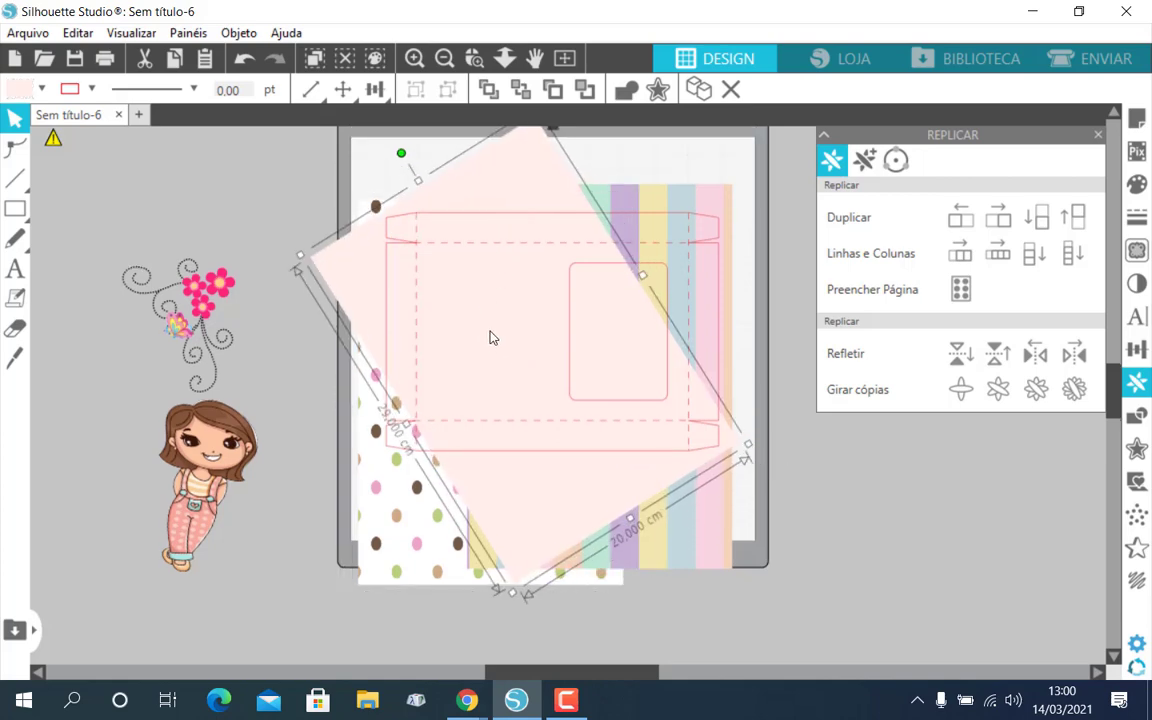
left_click_drag(511, 590, 515, 489)
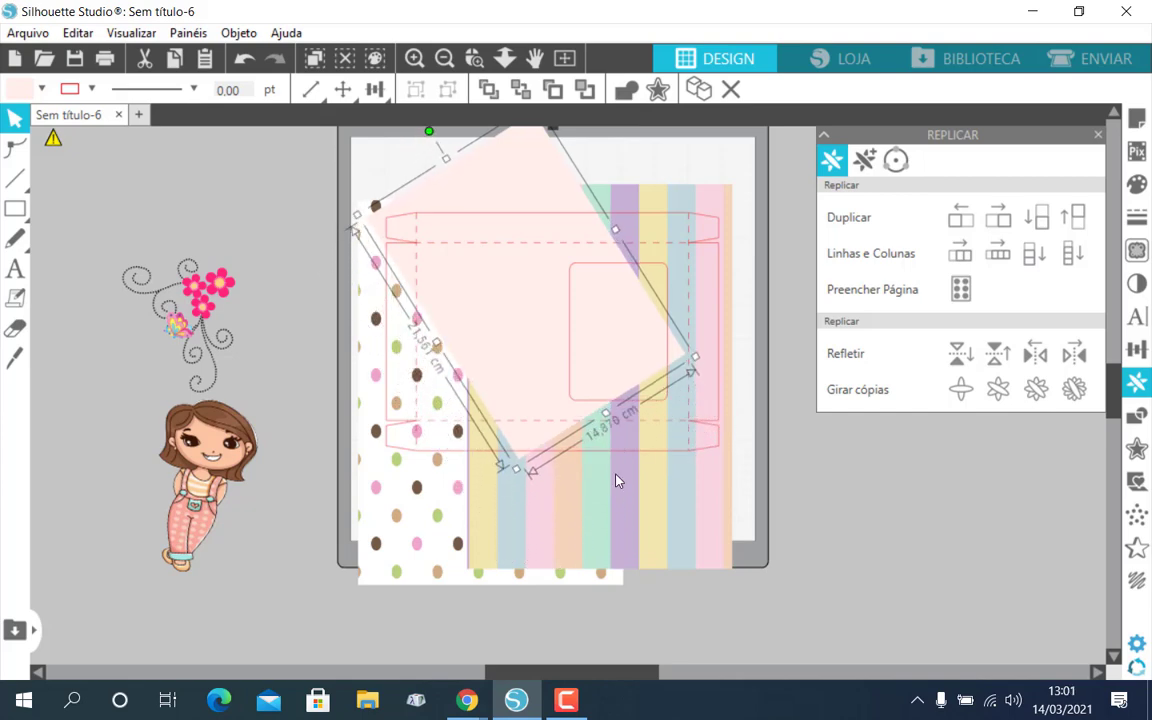
left_click_drag(517, 404, 534, 465)
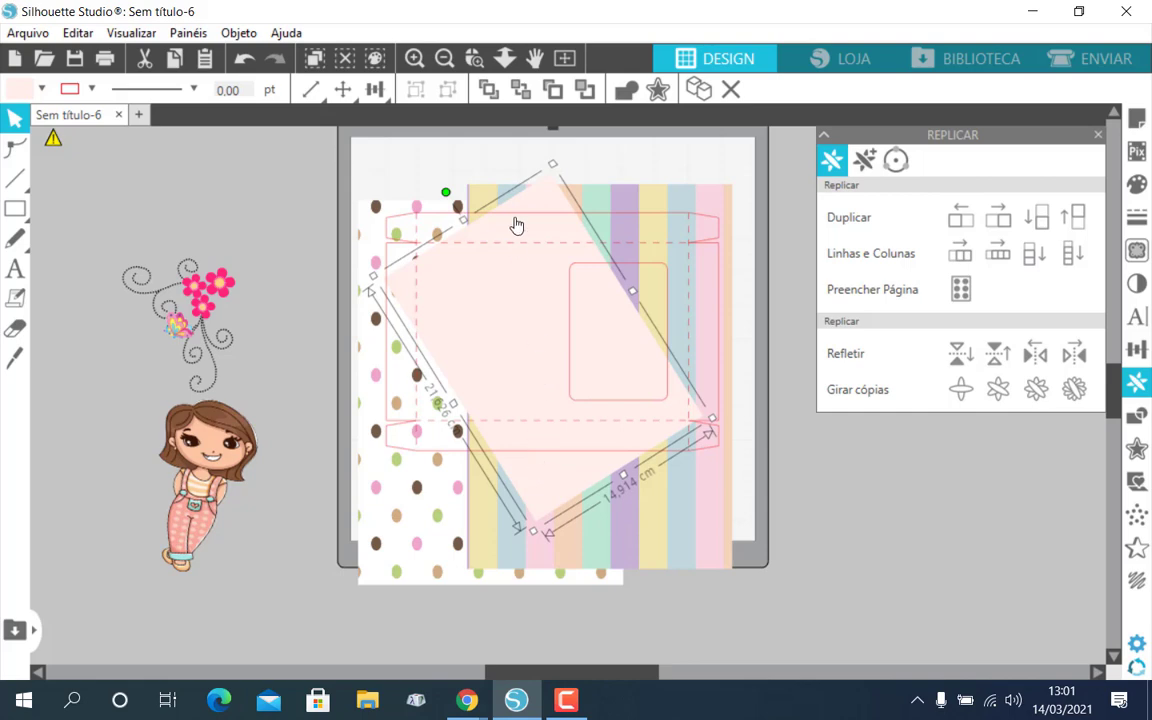
left_click_drag(446, 193, 404, 232)
left_click_drag(458, 341, 443, 327)
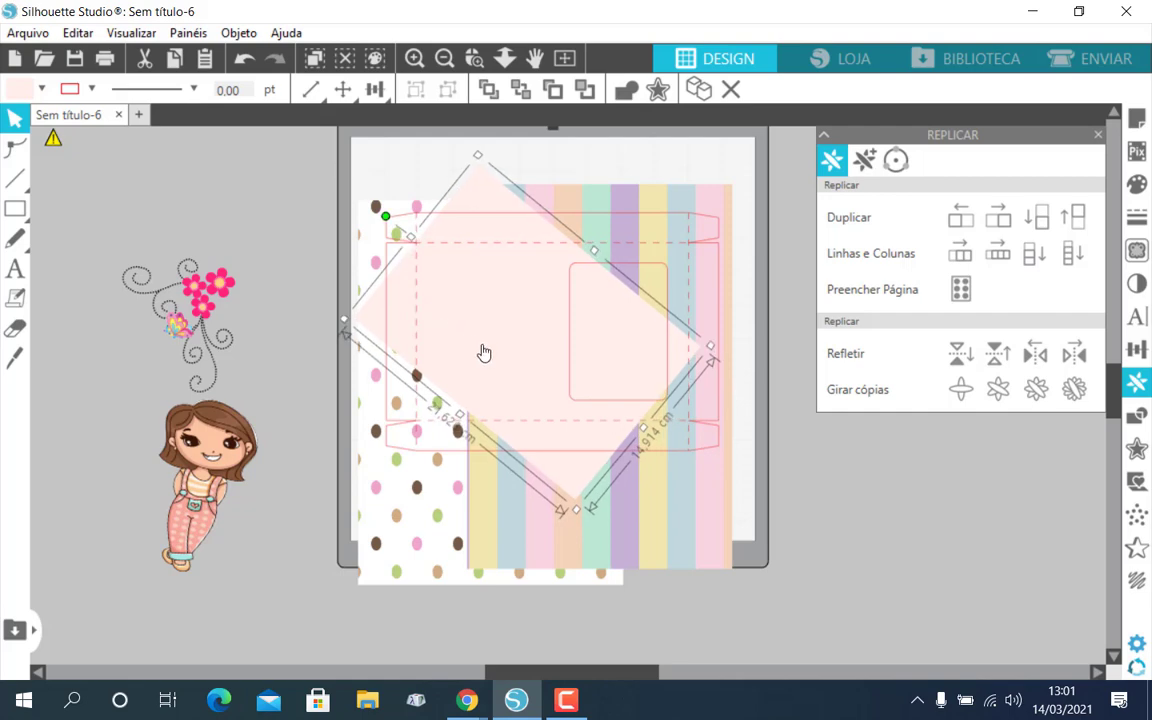
Edit the pink paper's points and pull its lower-right edge out to the template's lower-right fold corner
left_click(414, 57)
scroll(450, 404, "up", 2)
scroll(470, 470, "up", 4)
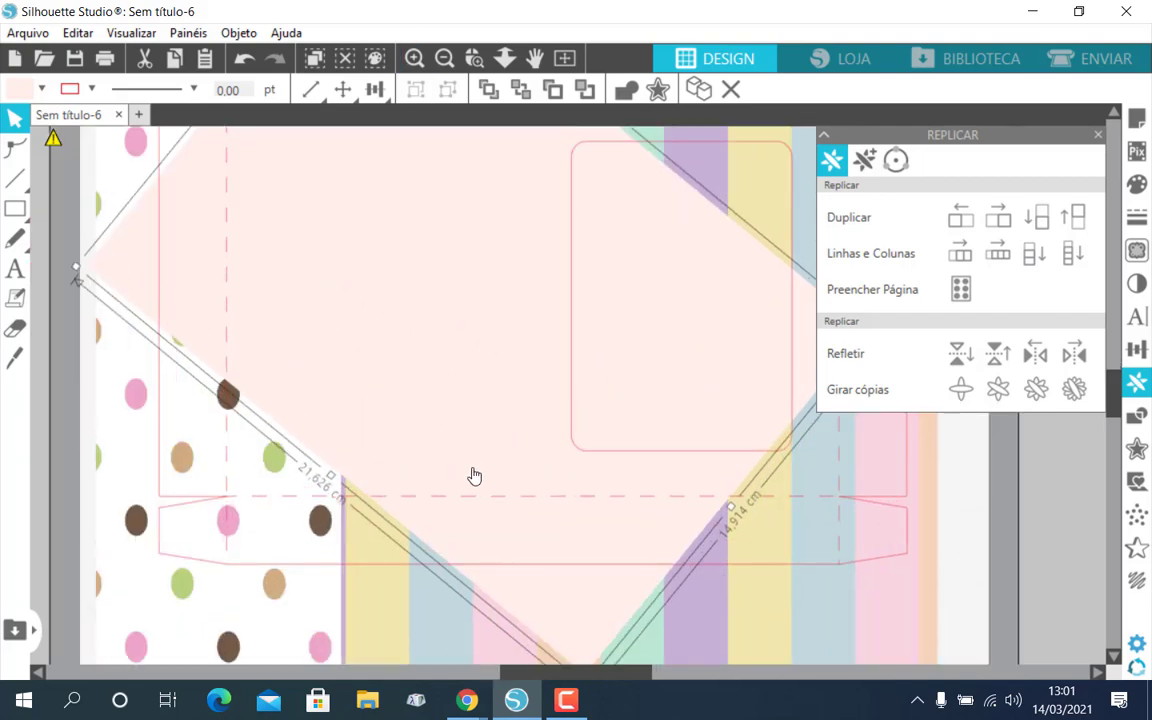
scroll(550, 599, "down", 1)
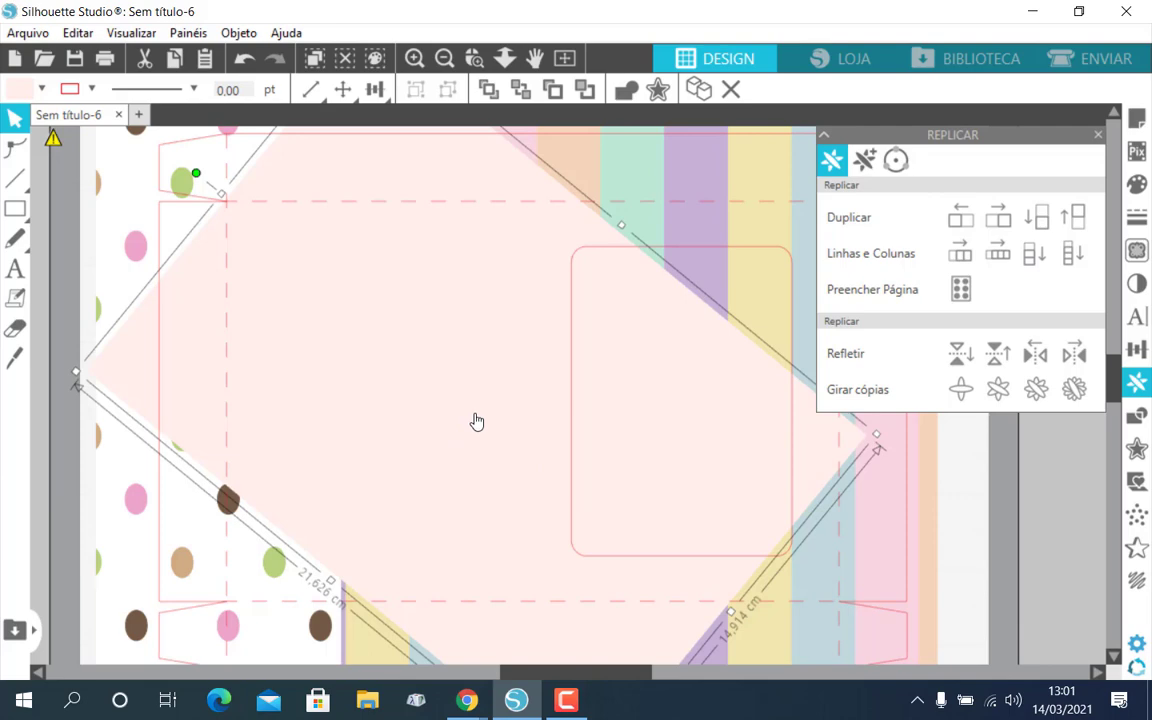
double_click(744, 589)
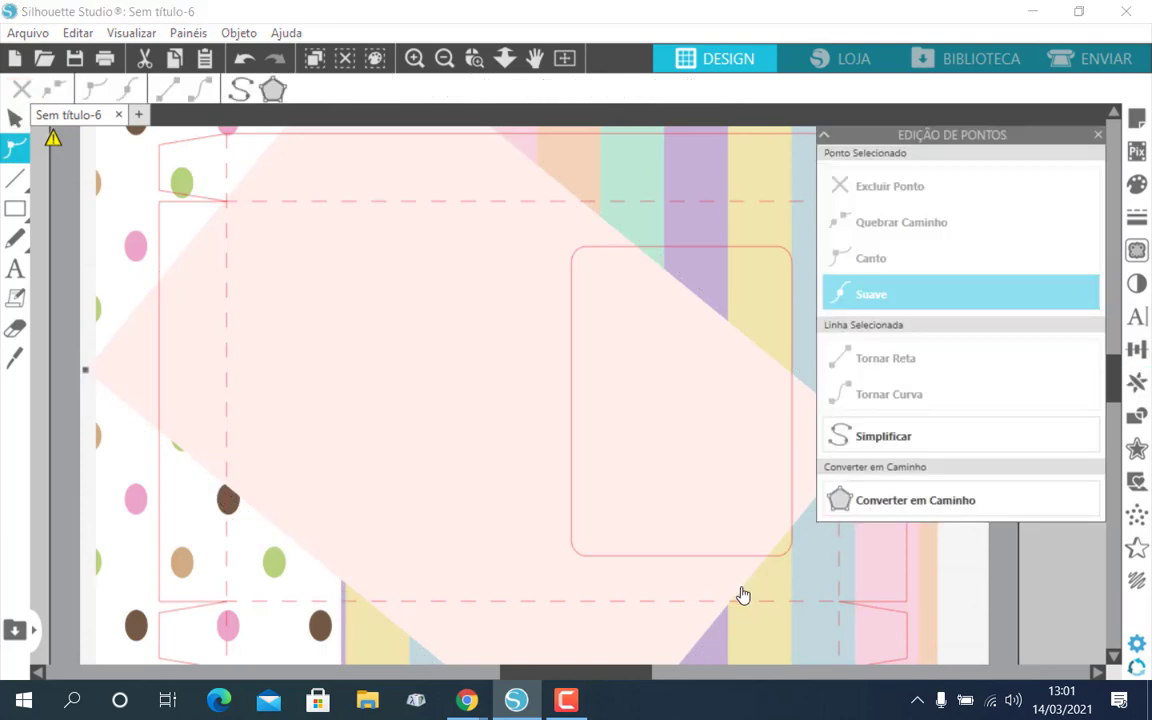
left_click_drag(750, 587, 838, 604)
scroll(756, 609, "down", 1)
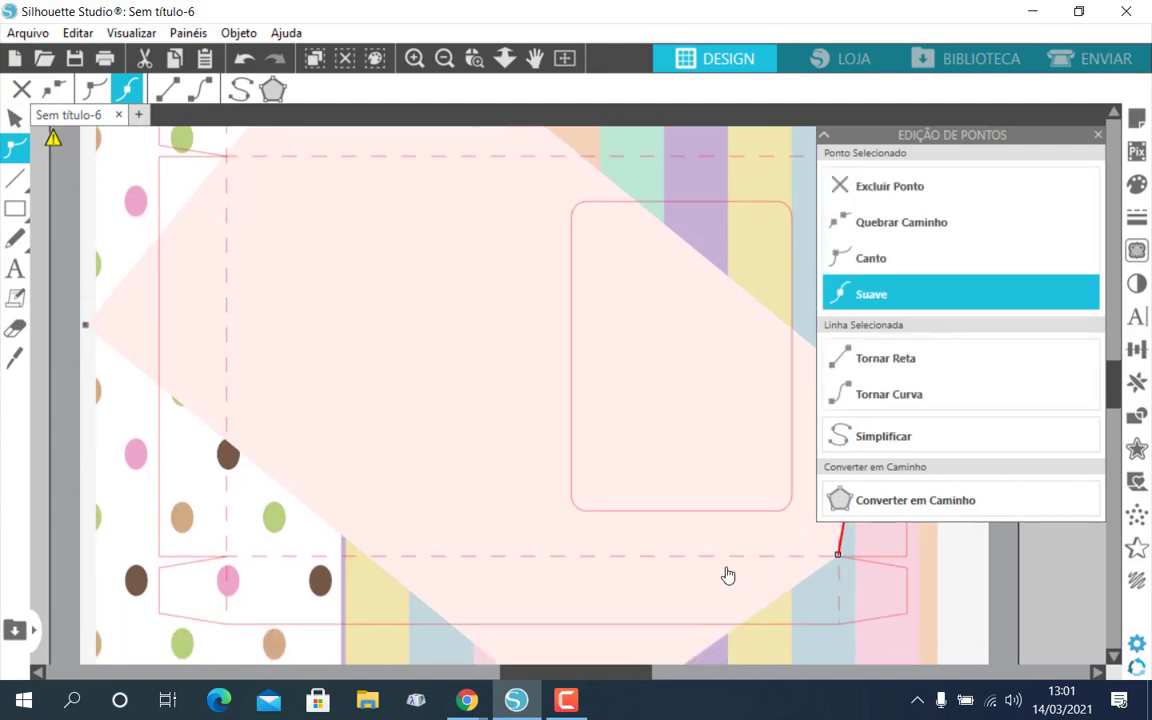
Reshape the pink paper so its right corner meets the template's right fold line and its bottom corner meets the lower fold line
scroll(648, 663, "down", 1)
left_click_drag(586, 672, 626, 672)
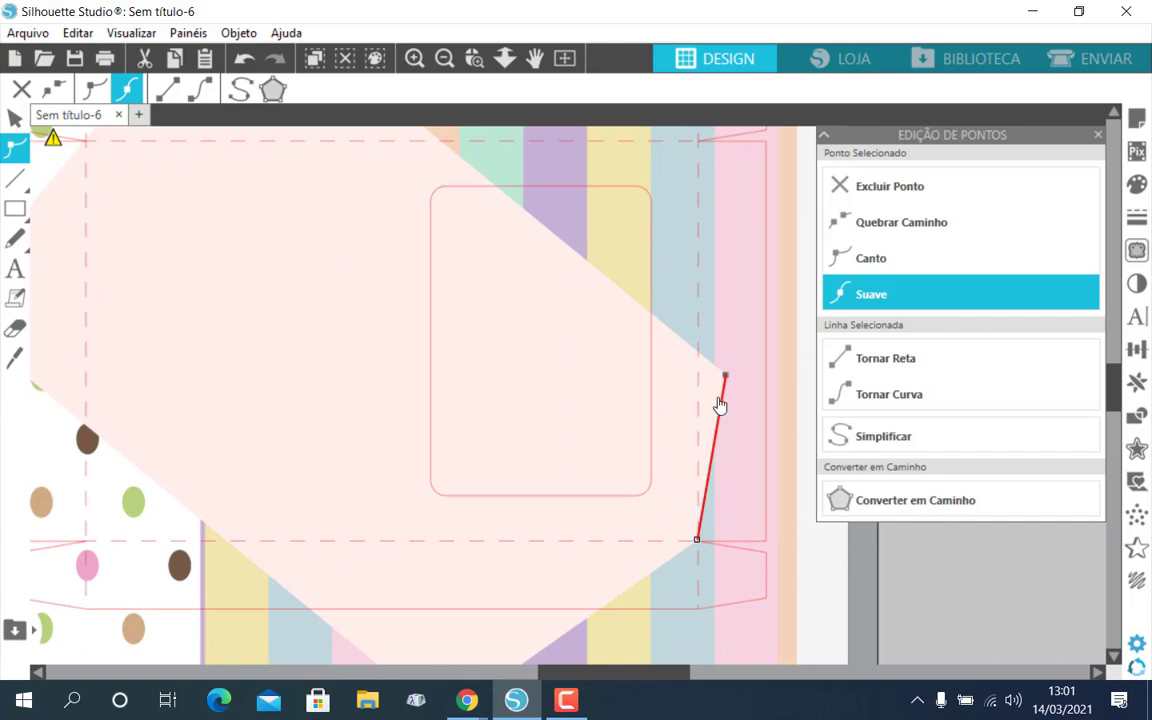
left_click_drag(726, 378, 698, 438)
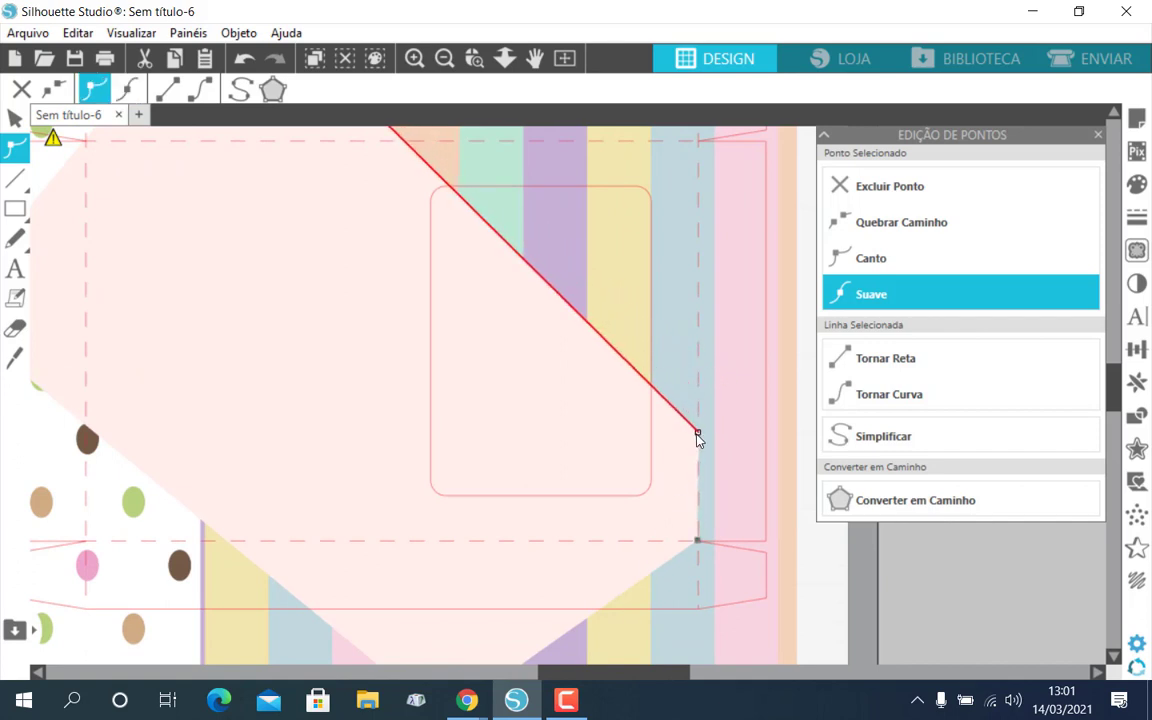
scroll(648, 481, "down", 6)
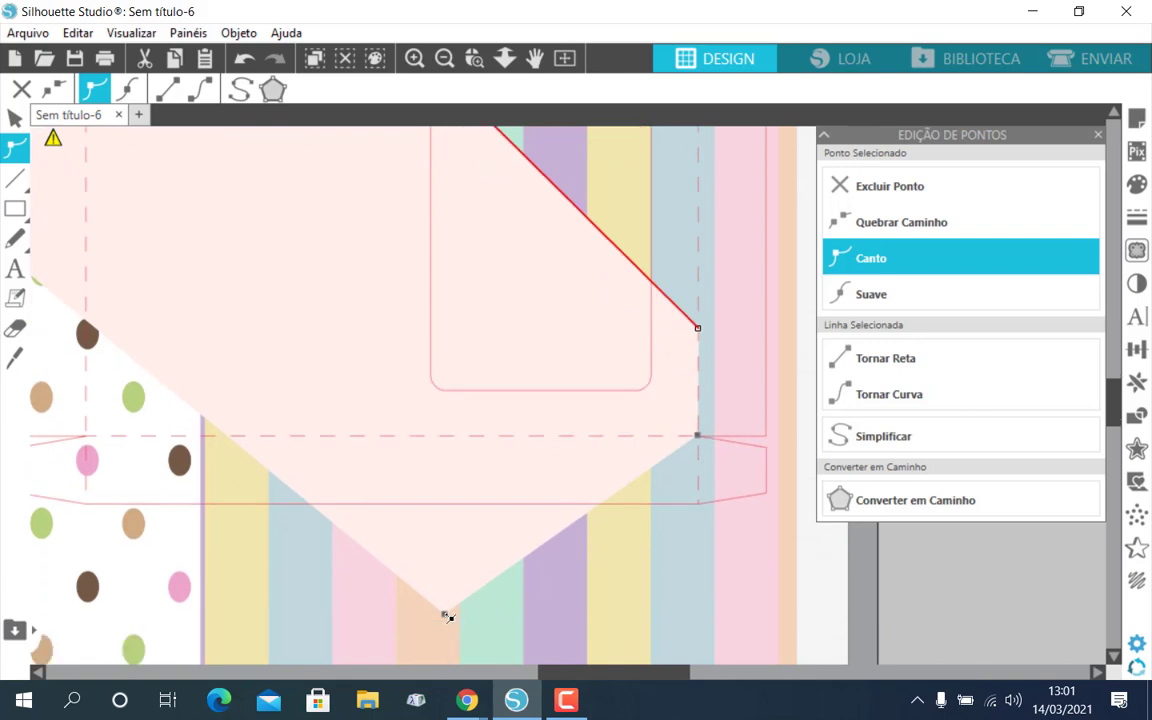
left_click_drag(448, 617, 383, 443)
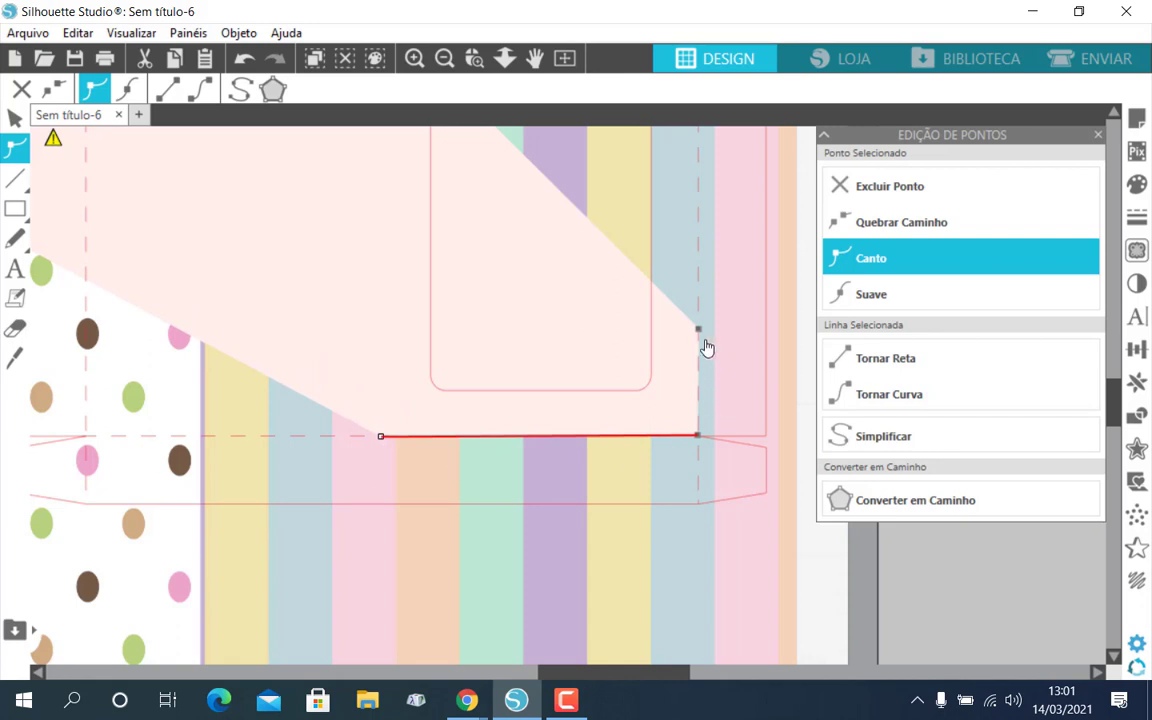
left_click_drag(699, 330, 698, 240)
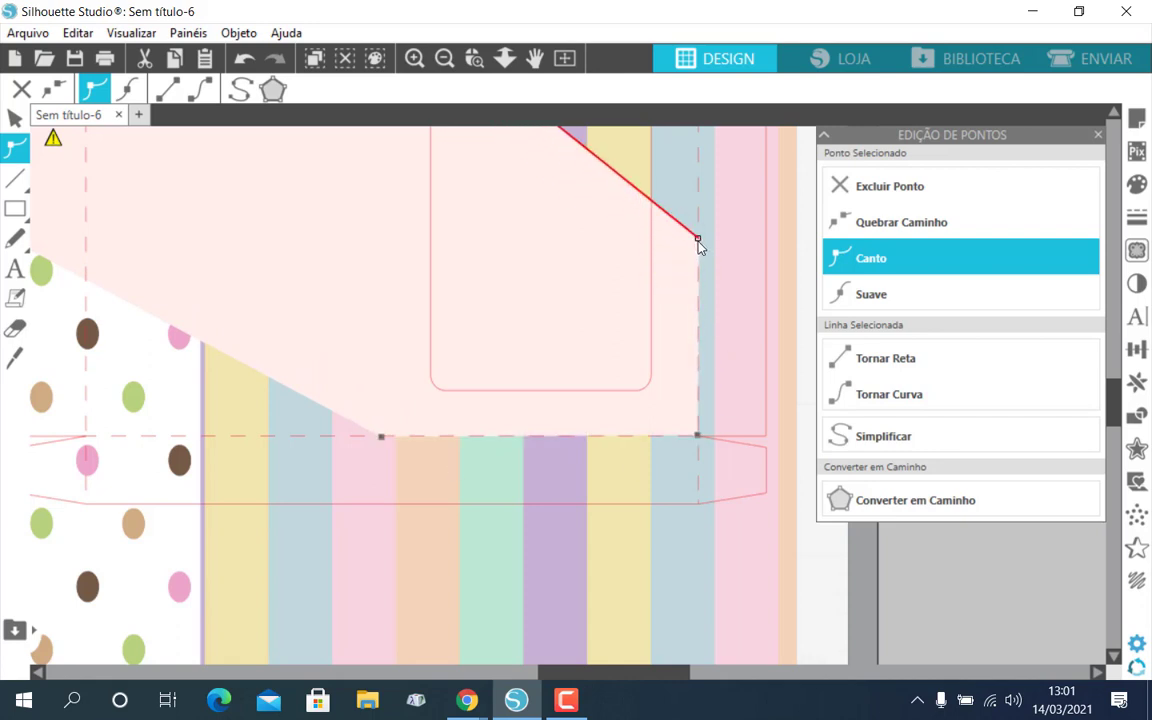
scroll(321, 424, "up", 4)
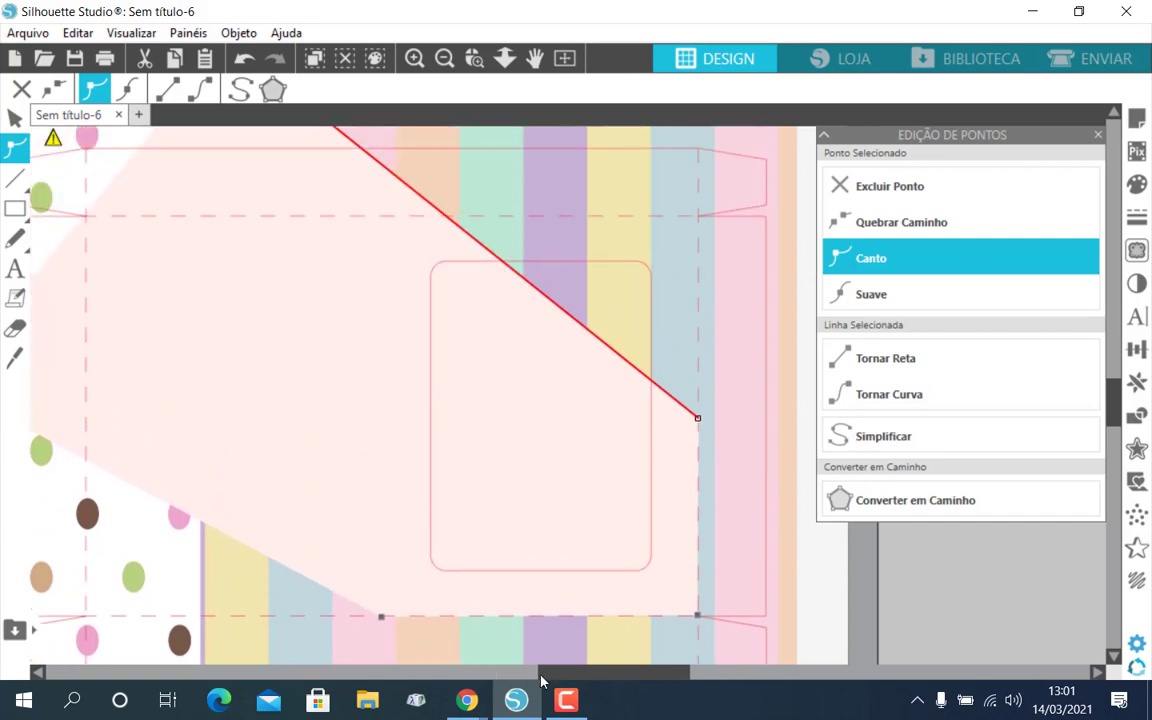
Add a point at the upper-left fold corner and pull the pink paper's left and top corners onto the left and upper fold lines
left_click_drag(581, 675, 490, 675)
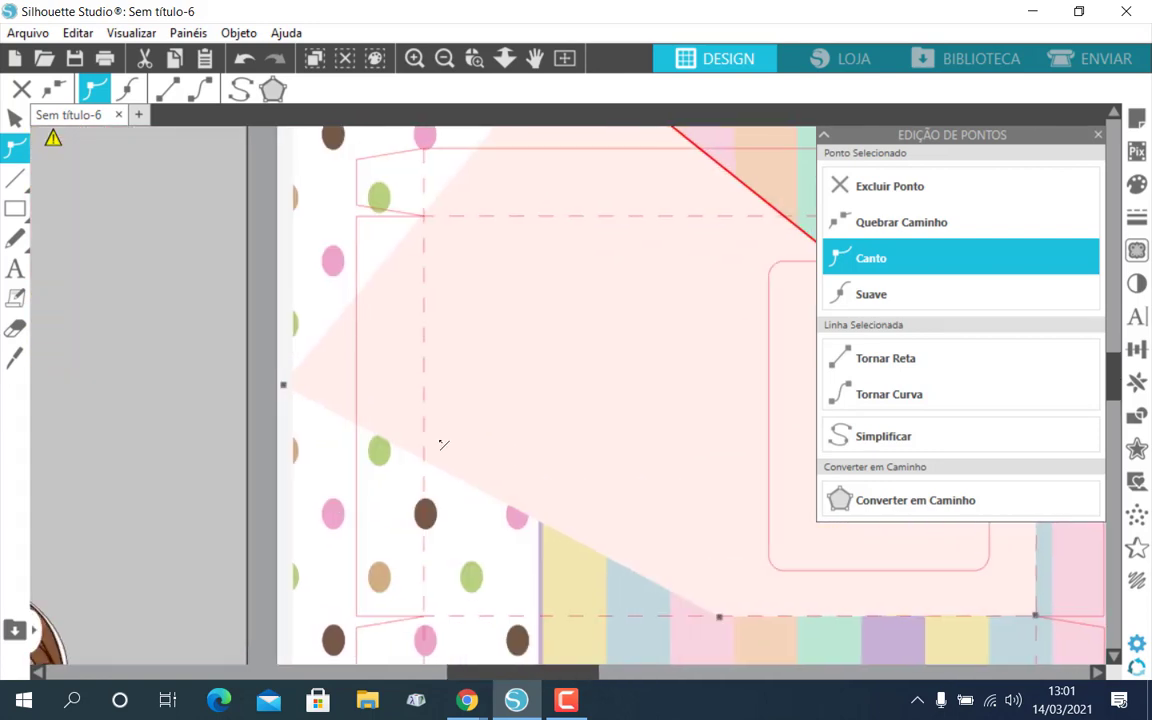
left_click(422, 217)
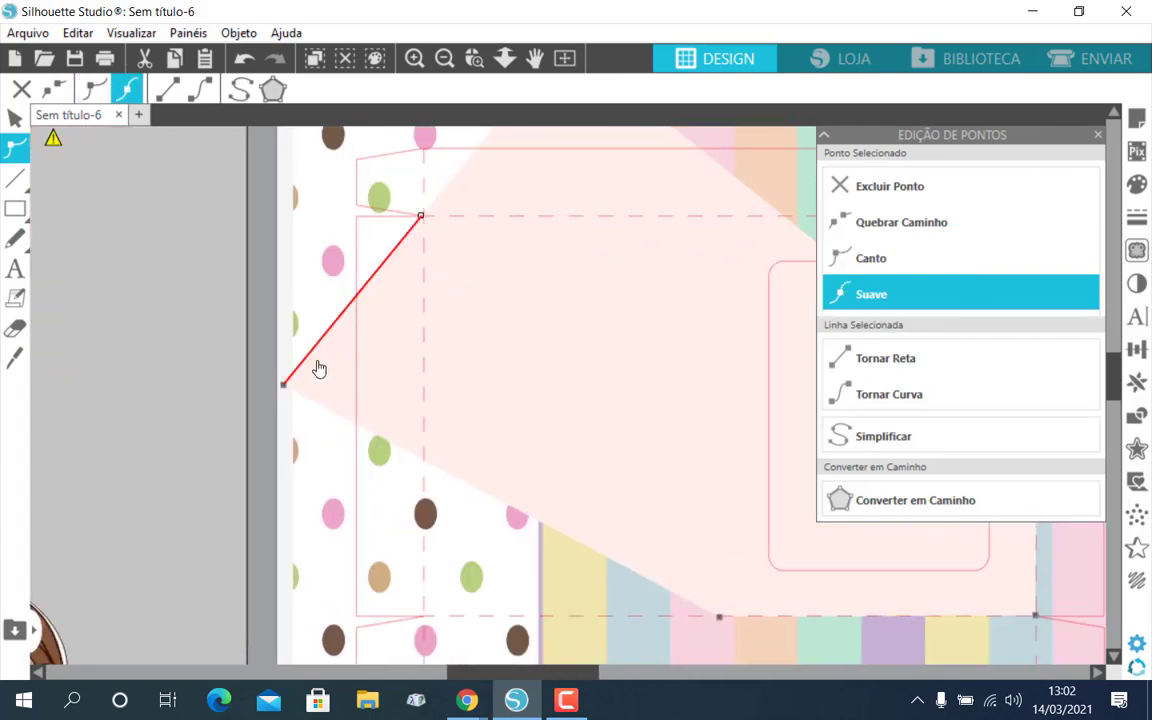
left_click_drag(285, 385, 425, 422)
scroll(533, 395, "up", 3)
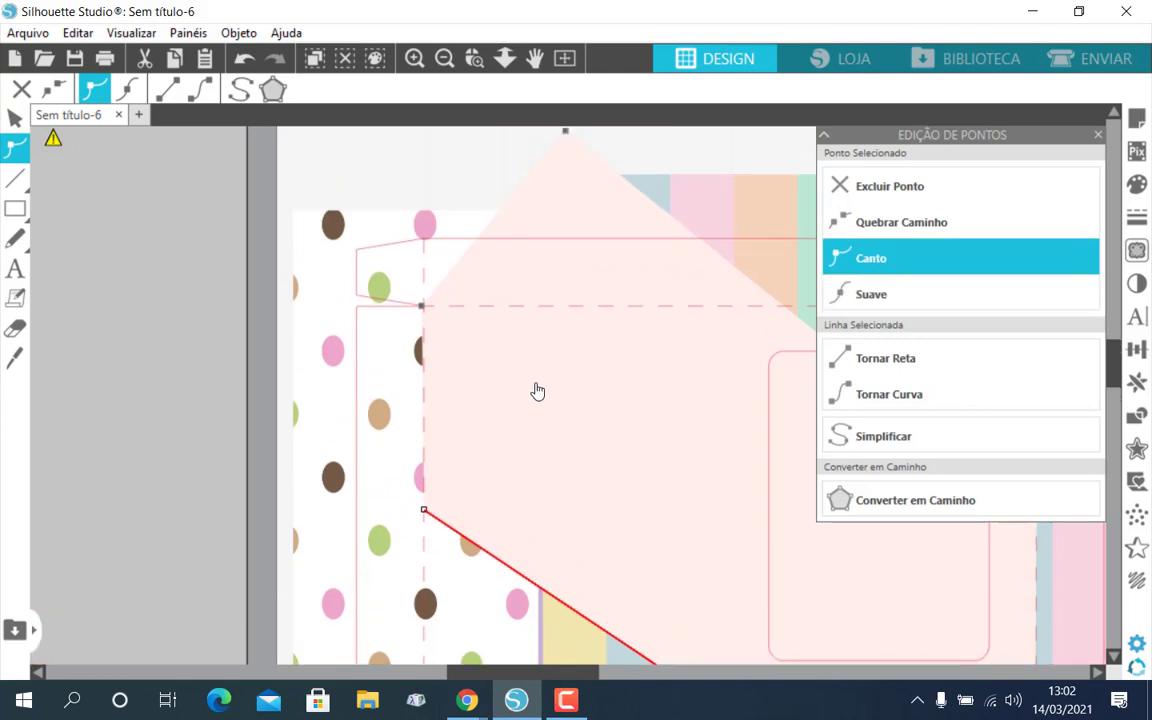
left_click(566, 191)
left_click_drag(568, 193, 733, 371)
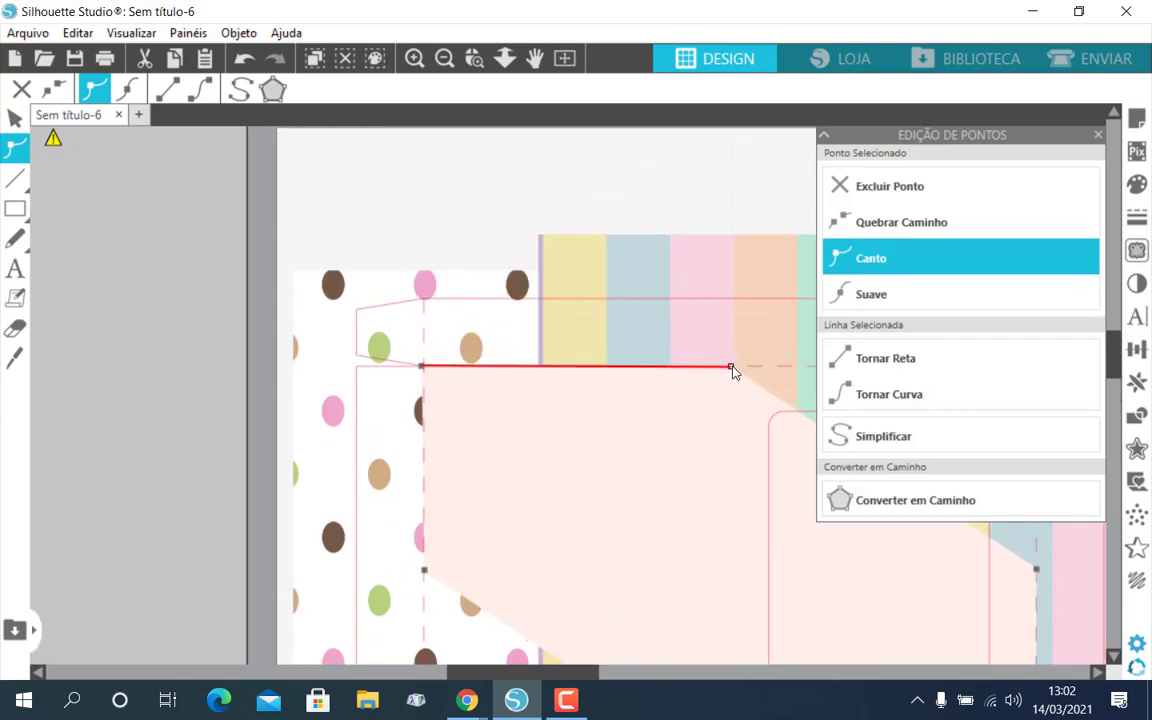
Shift the pink paper's lower point further left along the template's lower fold line
scroll(725, 364, "down", 3)
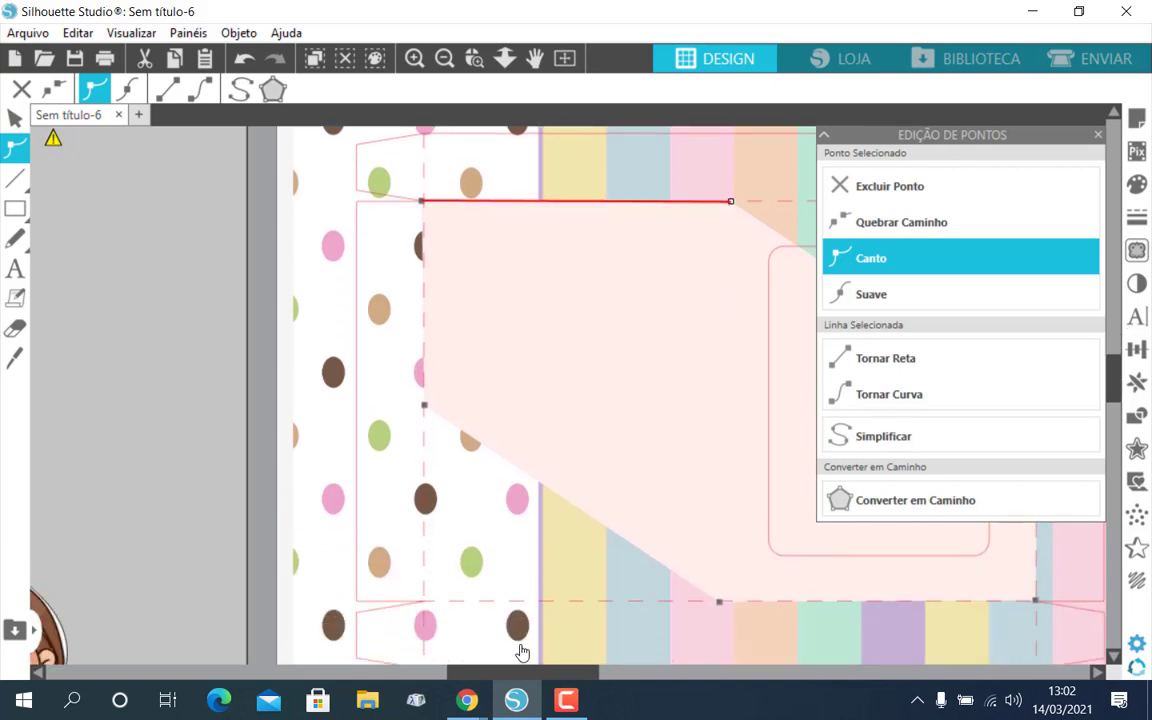
left_click_drag(478, 677, 541, 659)
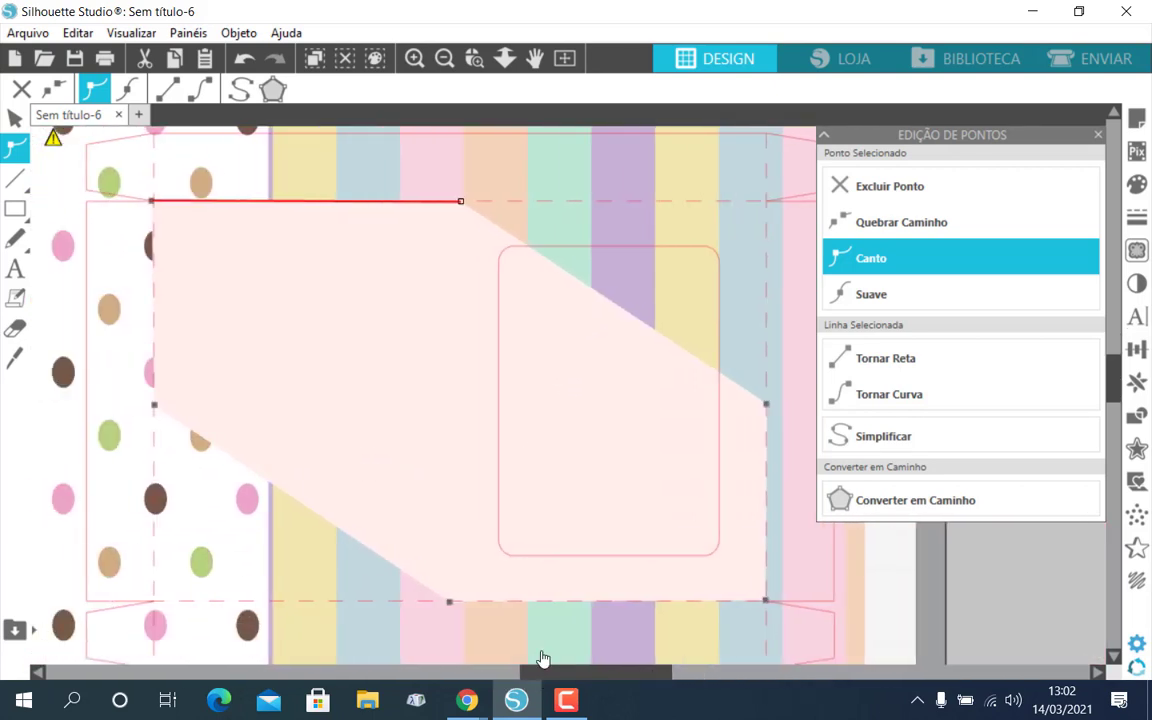
left_click_drag(452, 604, 391, 606)
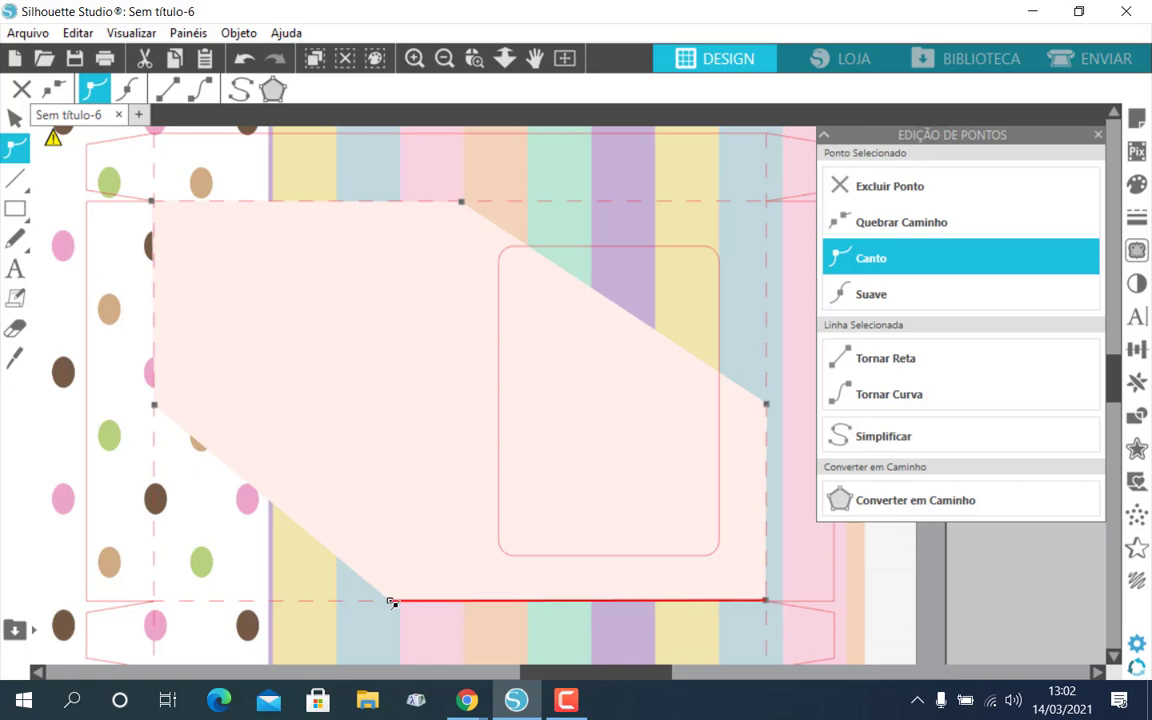
Move the striped paper left so its upper-left corner lines up with the template's upper-left corner
left_click(447, 62)
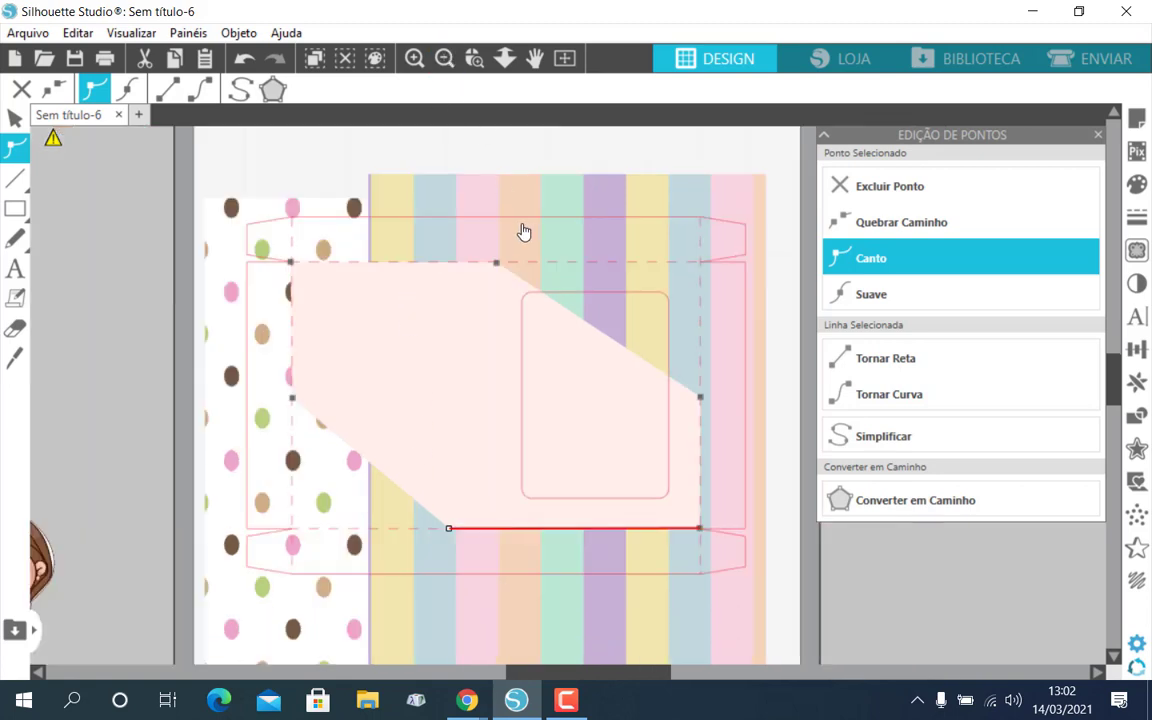
left_click_drag(537, 248, 393, 288)
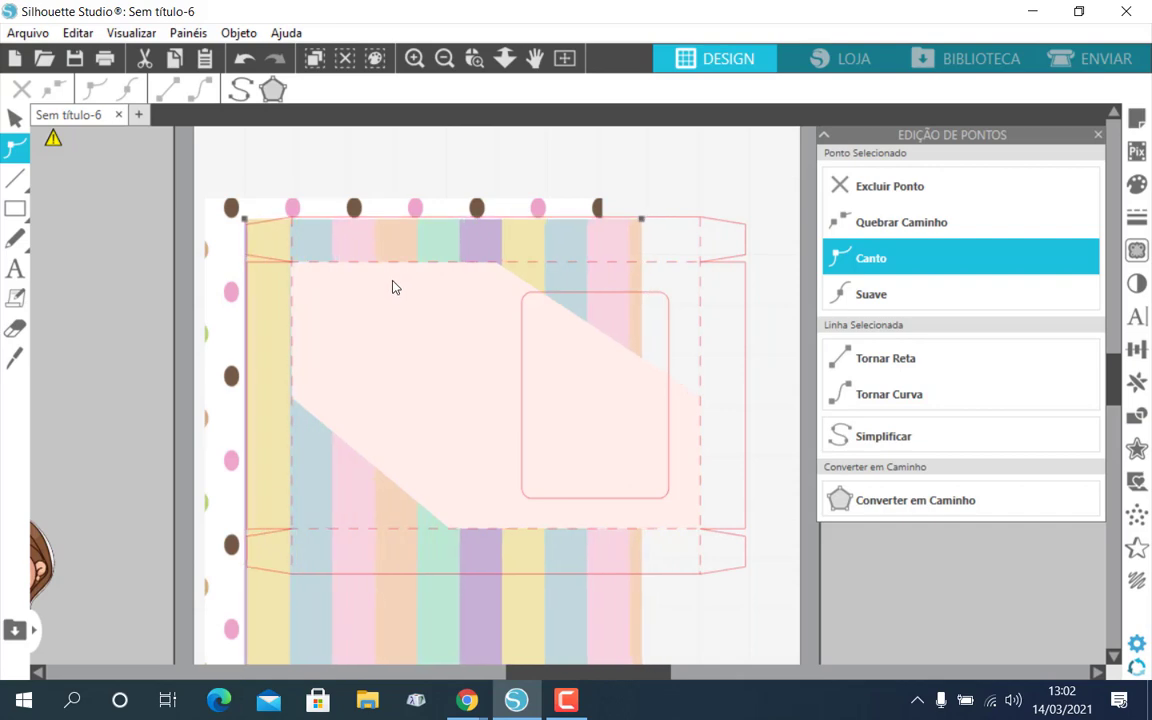
left_click(251, 227)
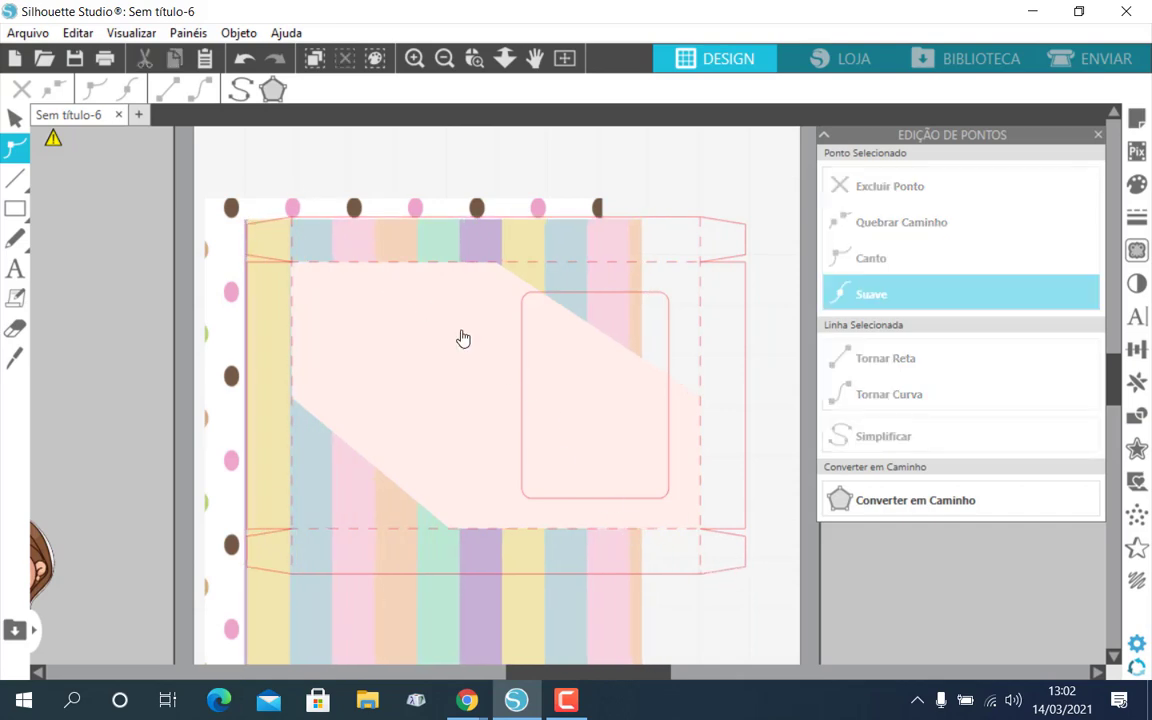
Edit the striped paper's points, stretching its top edge to the template's upper-right corner and aligning both top points with the cut line
left_click(472, 259)
left_click_drag(644, 222, 744, 222)
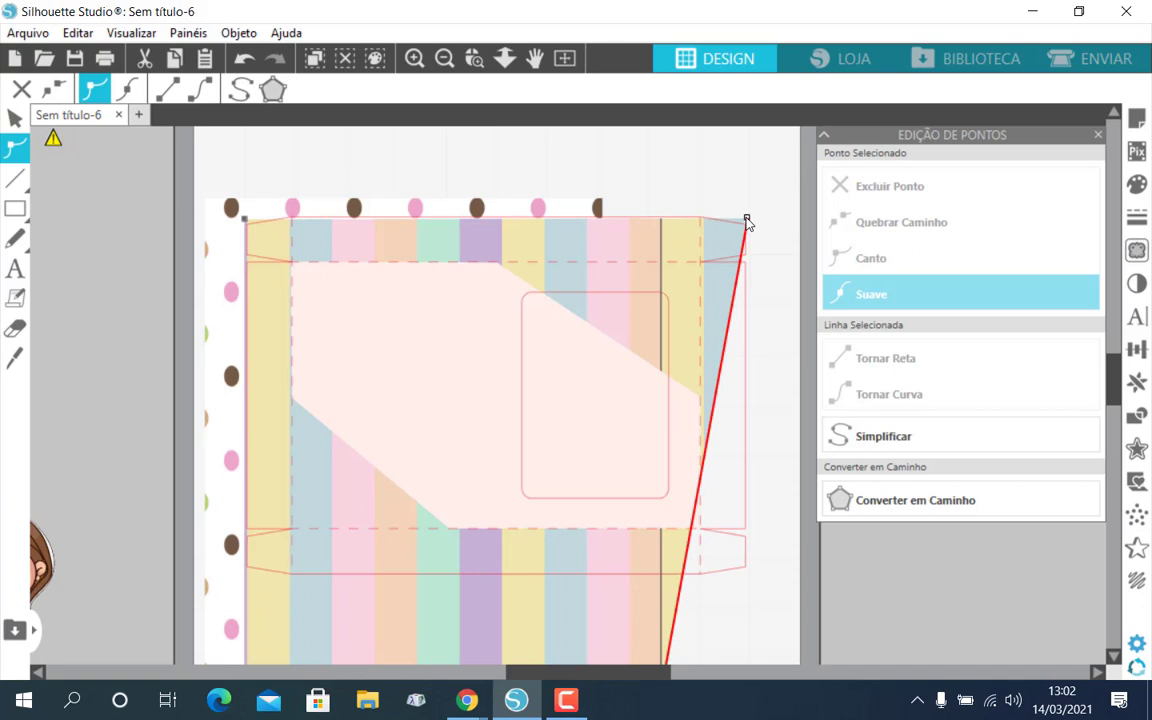
left_click(247, 220)
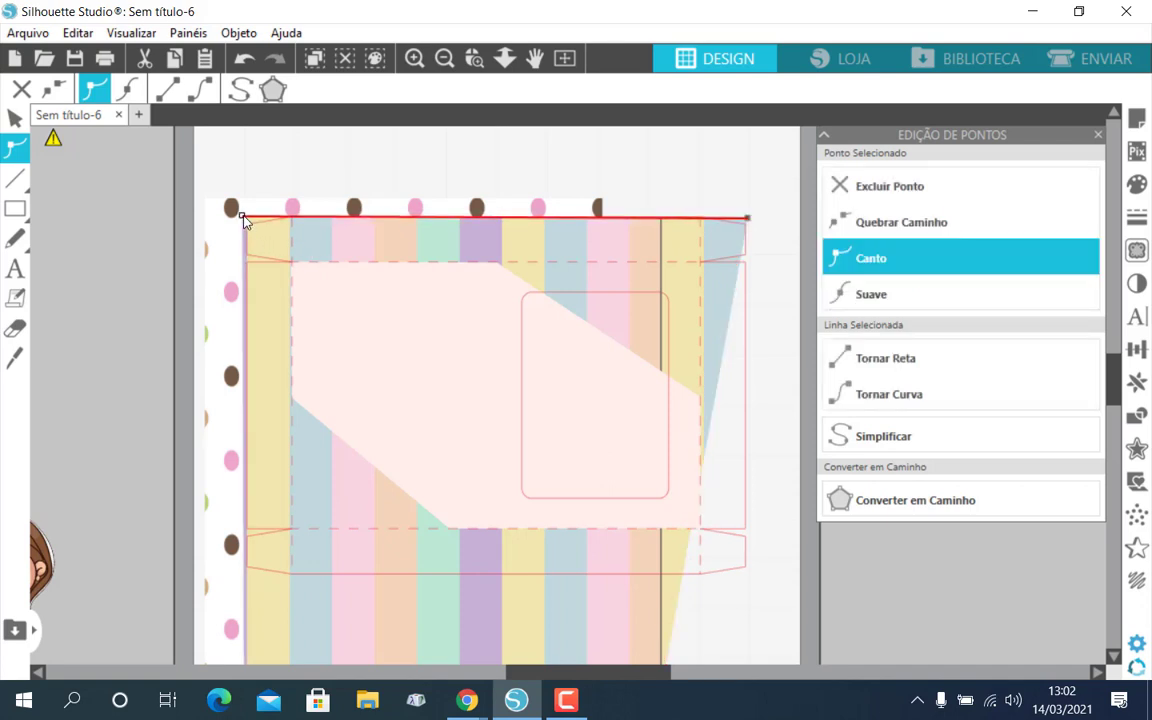
left_click(747, 218)
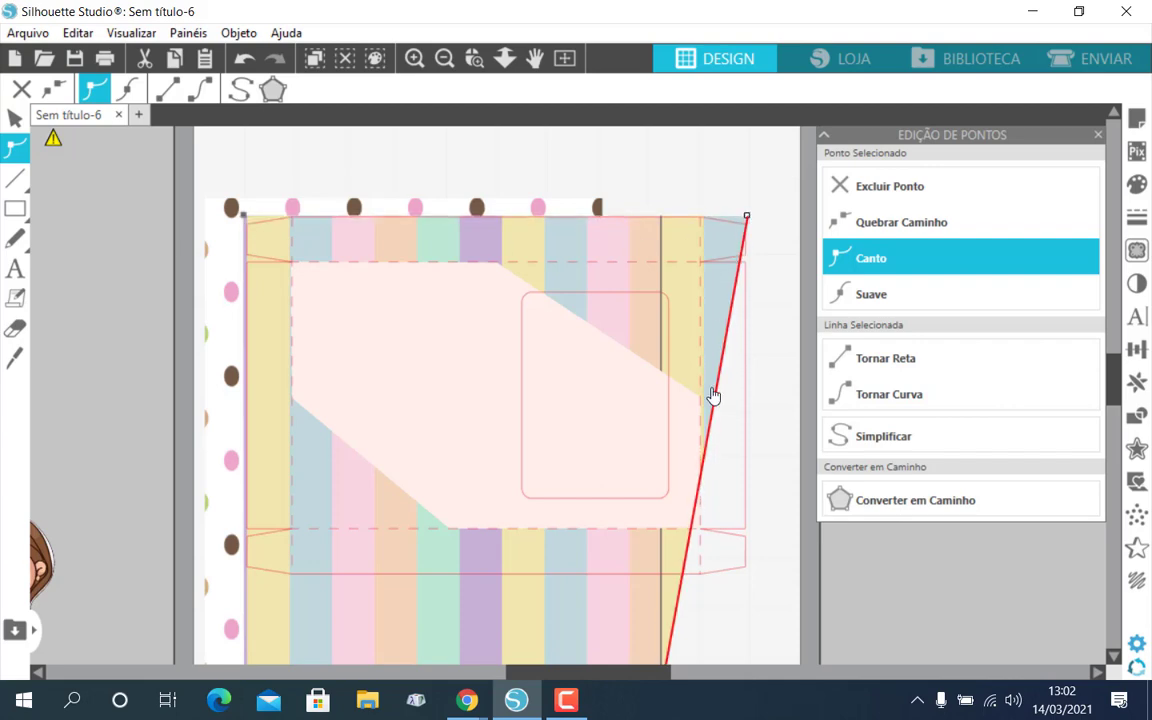
Add a point on the striped paper's right edge at the template's lower-right corner and delete its two bottom corners to form a triangle
left_click(695, 530)
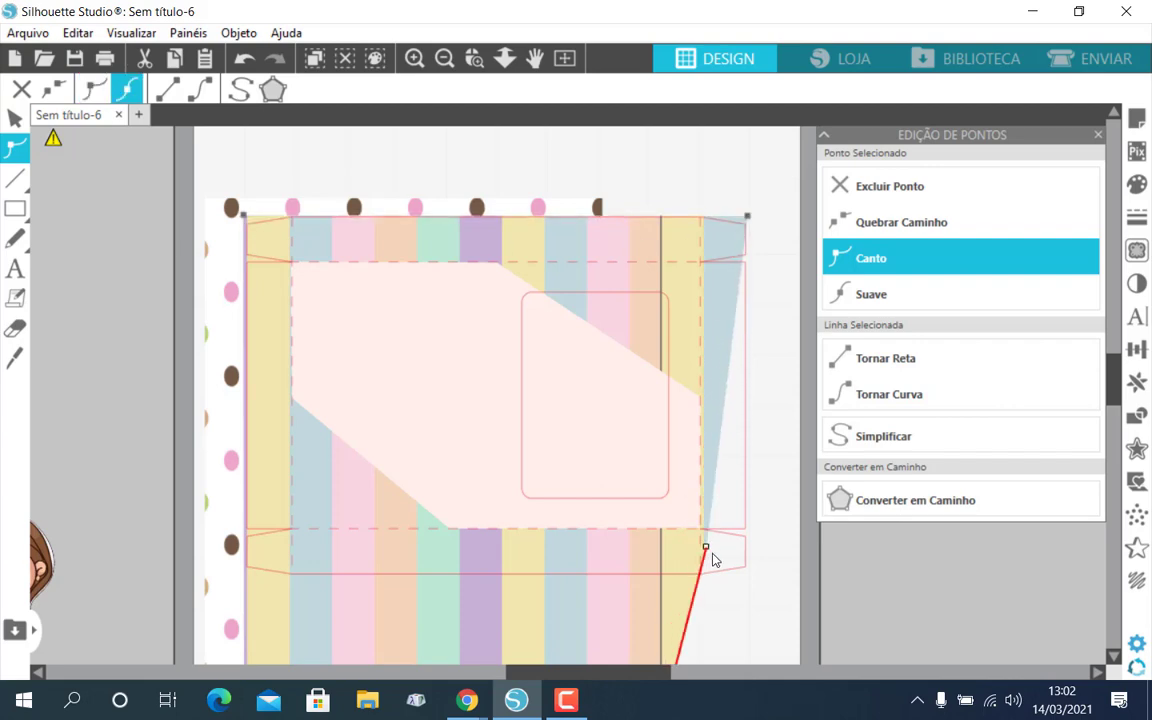
left_click(747, 569)
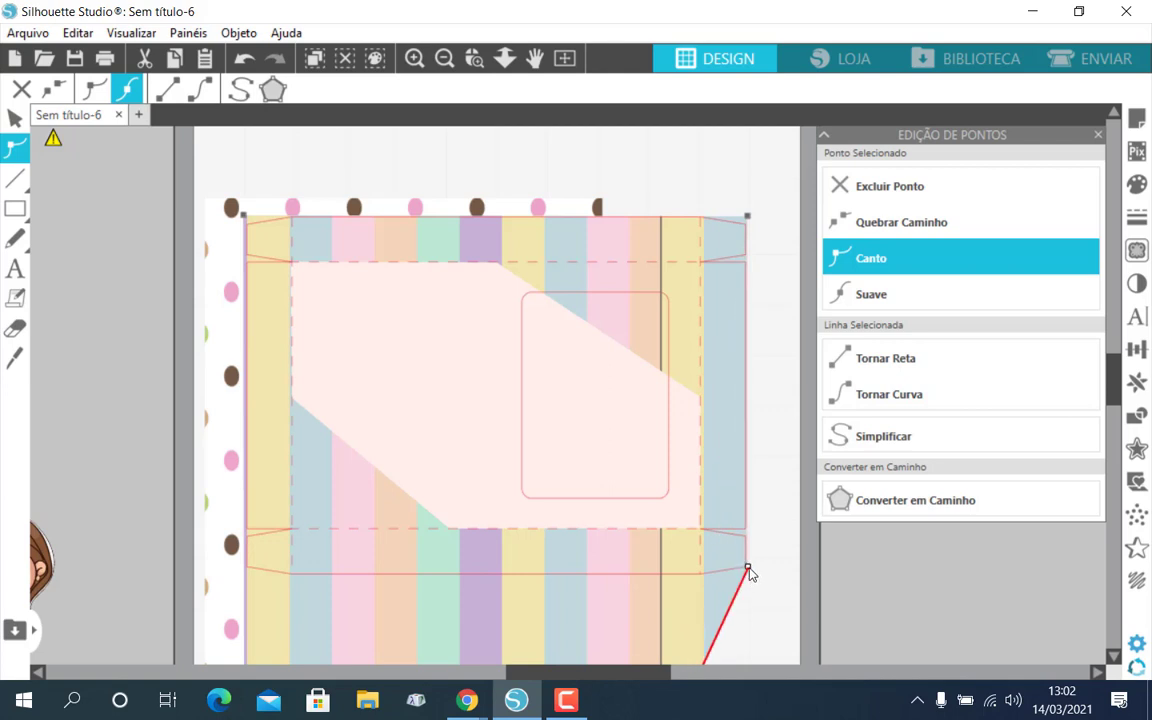
scroll(514, 548, "down", 5)
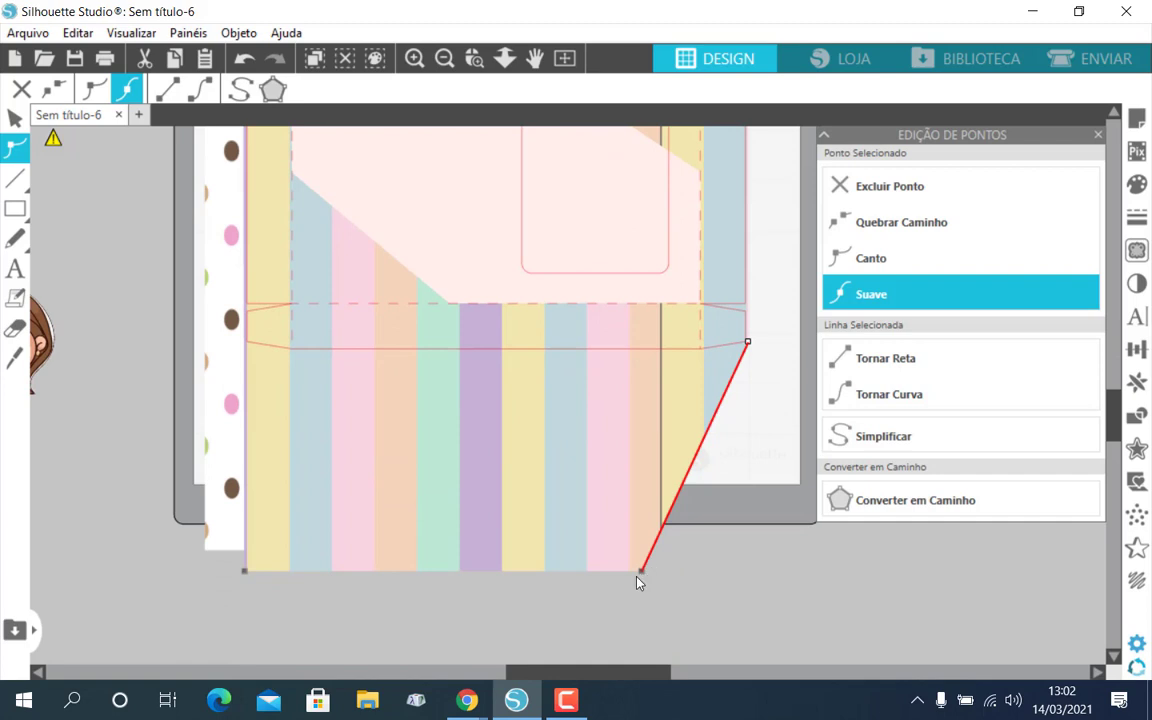
left_click(641, 573)
key("Delete")
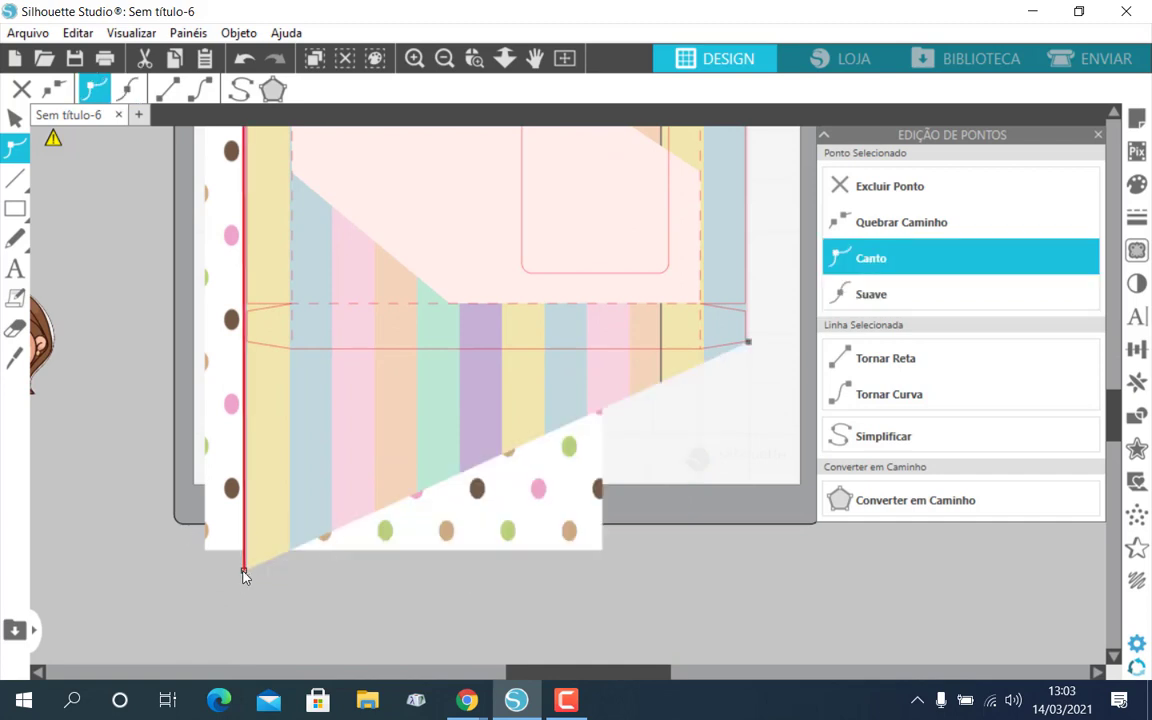
key("Delete")
Enlarge the striped triangle to about 25.7 × 17.9 cm from its upper-left corner and nudge it down slightly over the template
scroll(360, 483, "up", 5)
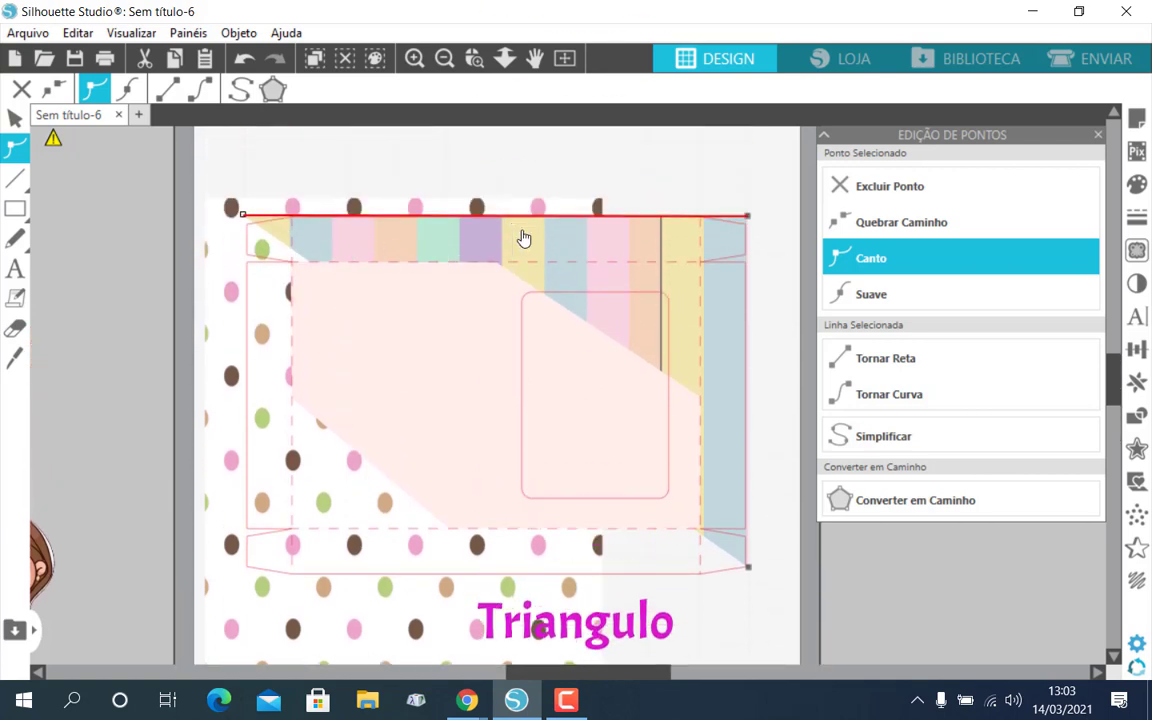
left_click(497, 178)
left_click(499, 264)
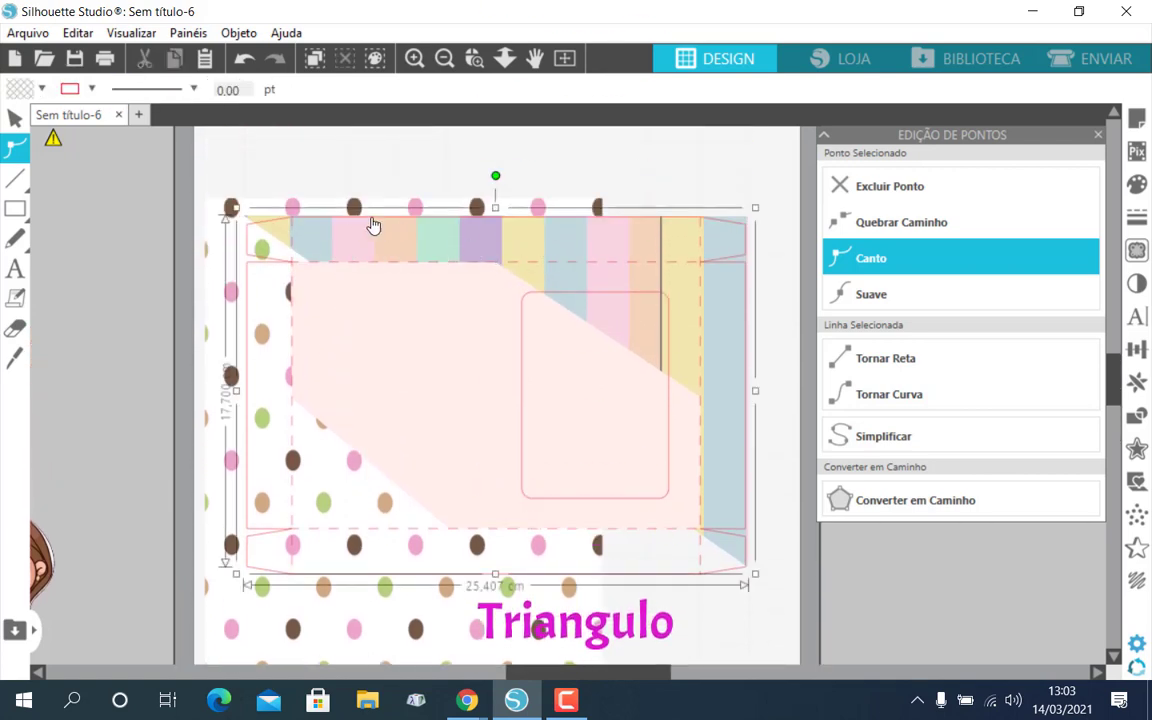
left_click_drag(230, 207, 228, 205)
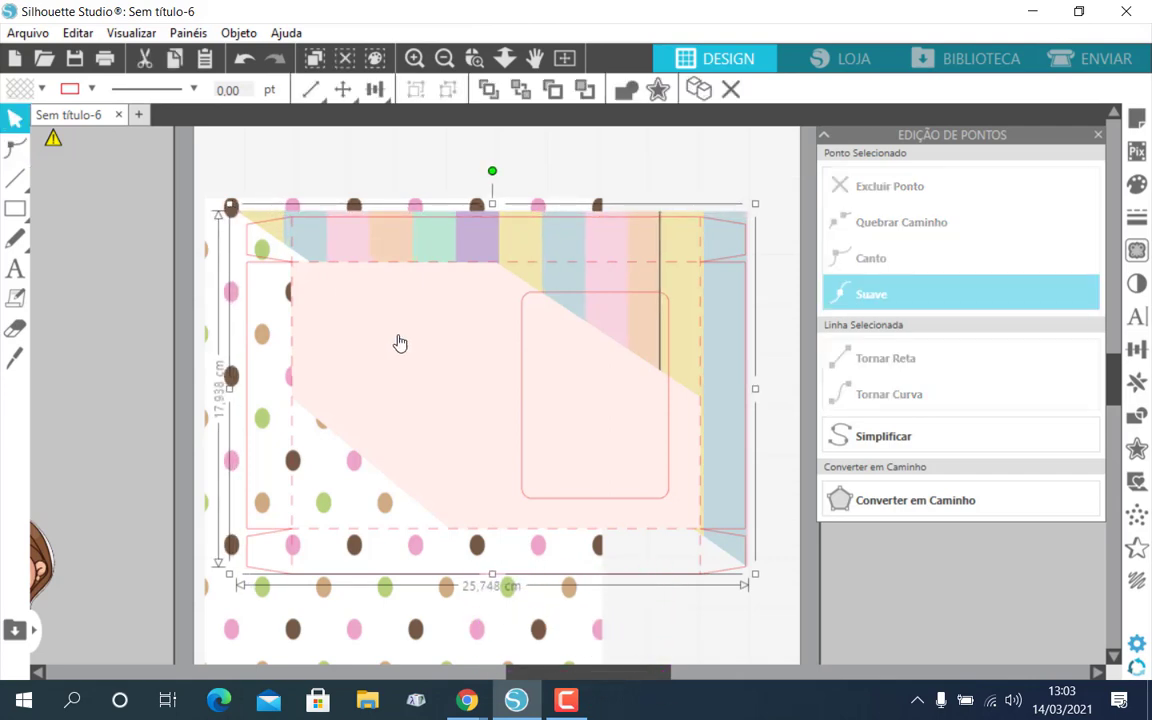
key("Down")
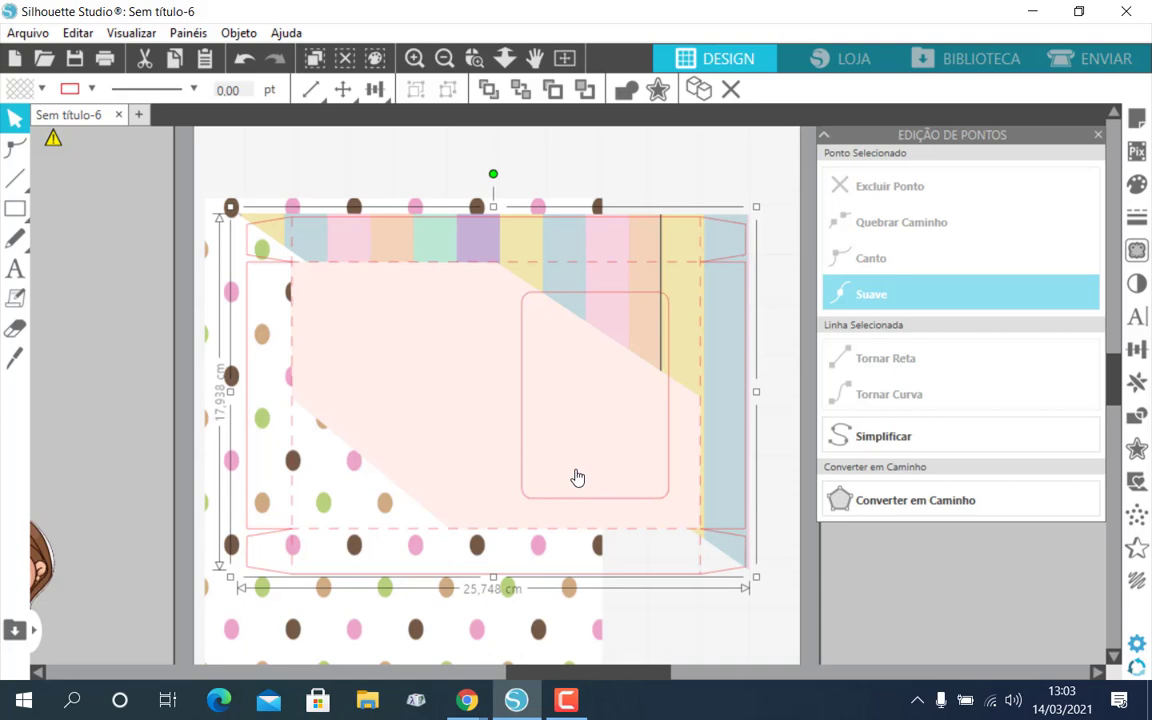
Edit the polka-dot paper's points, moving its upper-left corner to the striped triangle's corner and deleting its upper-right point
left_click(298, 444)
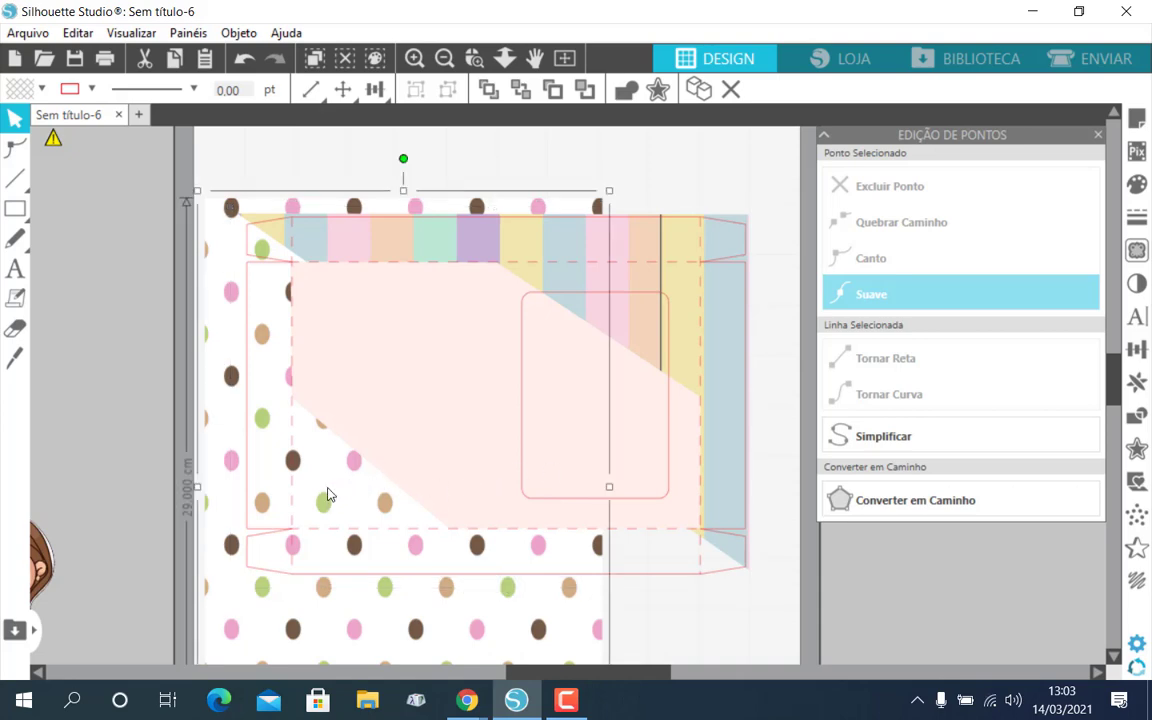
double_click(208, 204)
left_click_drag(206, 203, 238, 215)
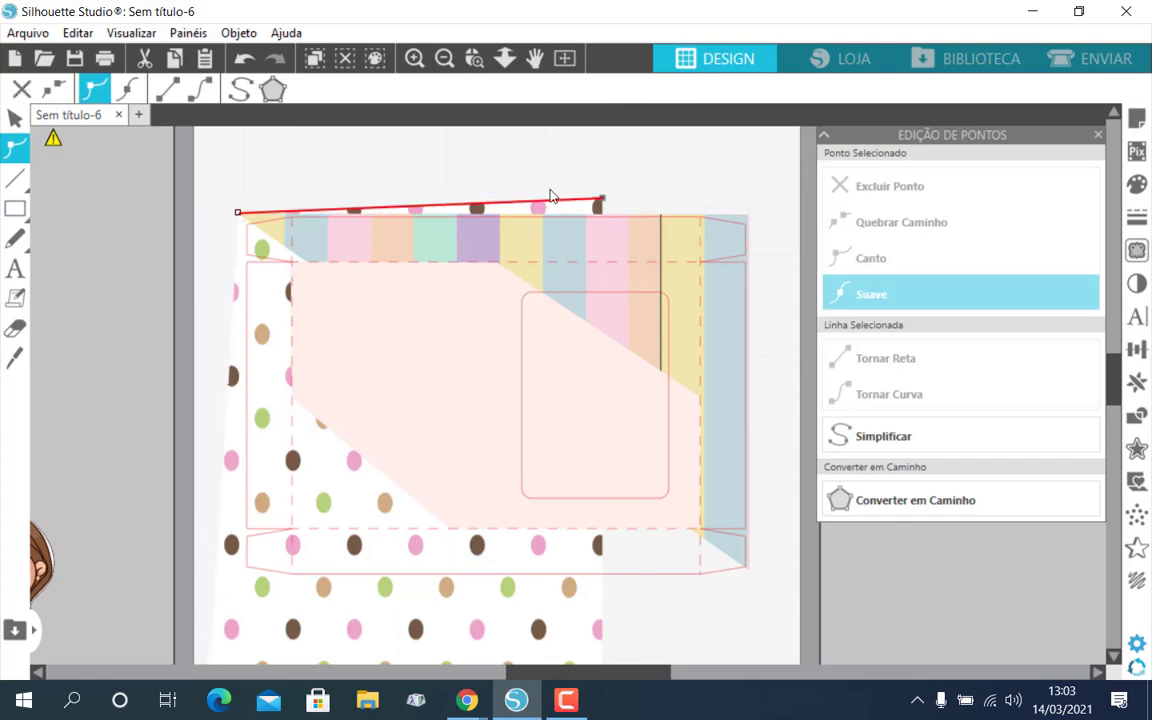
left_click(600, 201)
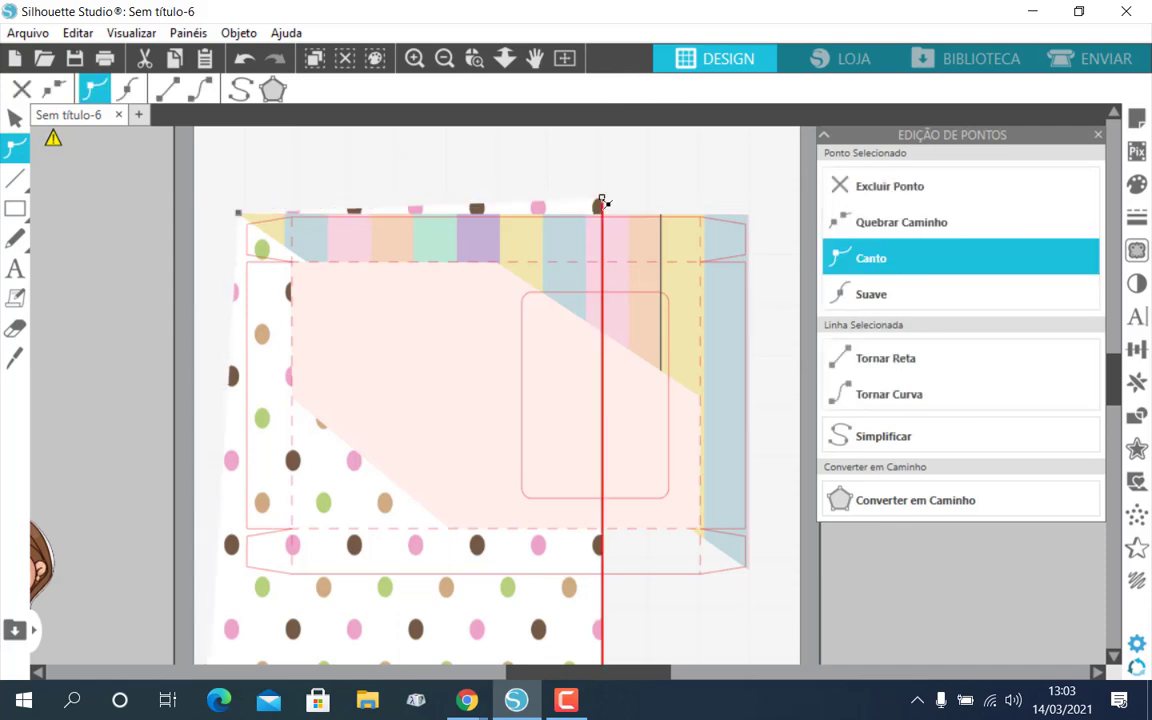
Pull the polka-dot paper's two bottom corners to the template's lower-right and lower-left corners, forming a triangle that covers the lower-left half
scroll(512, 470, "down", 4)
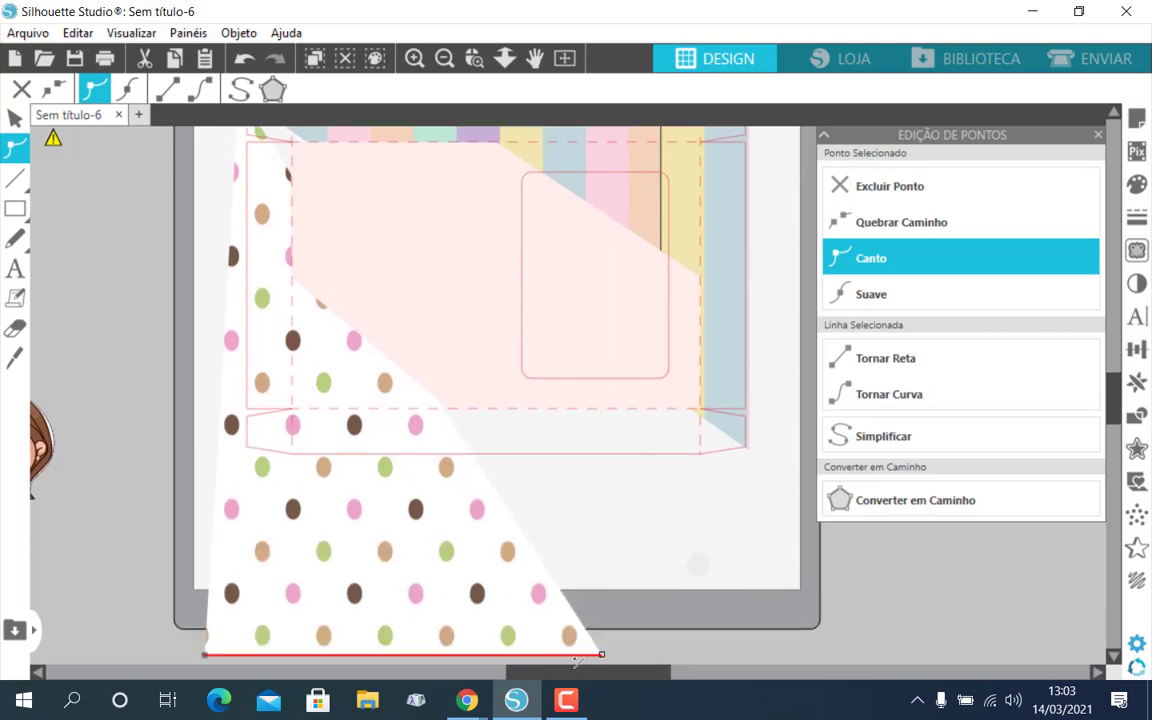
left_click_drag(603, 658, 752, 456)
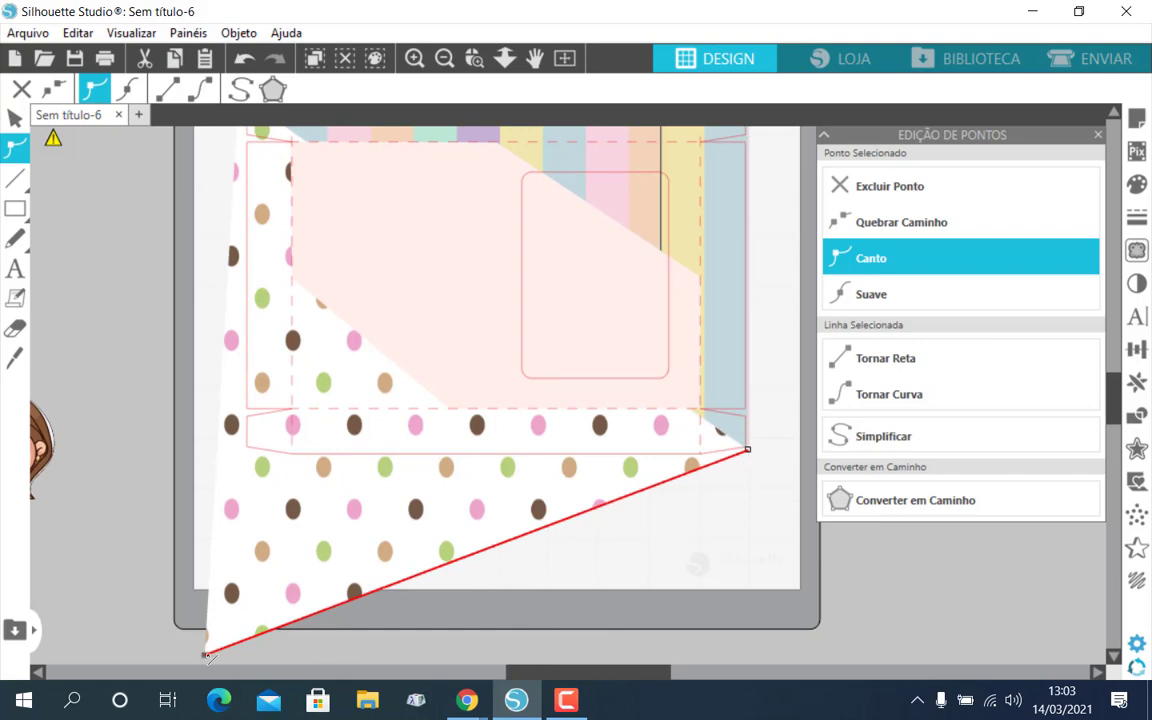
left_click_drag(205, 655, 240, 466)
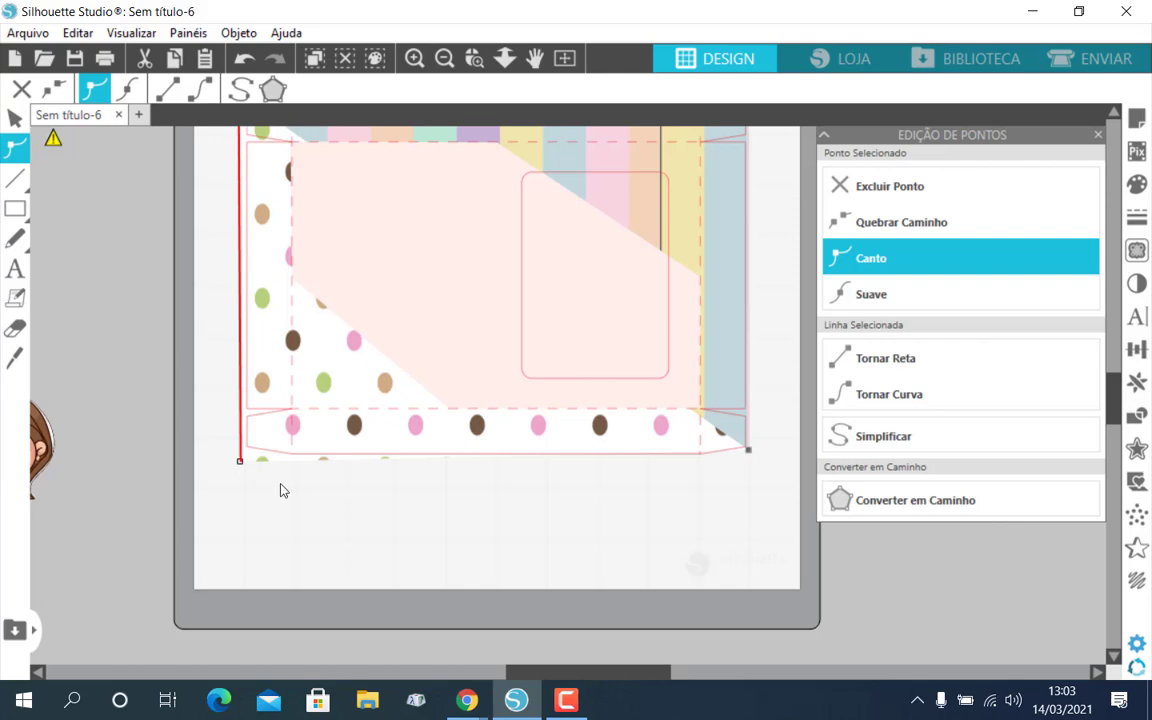
scroll(368, 512, "up", 3)
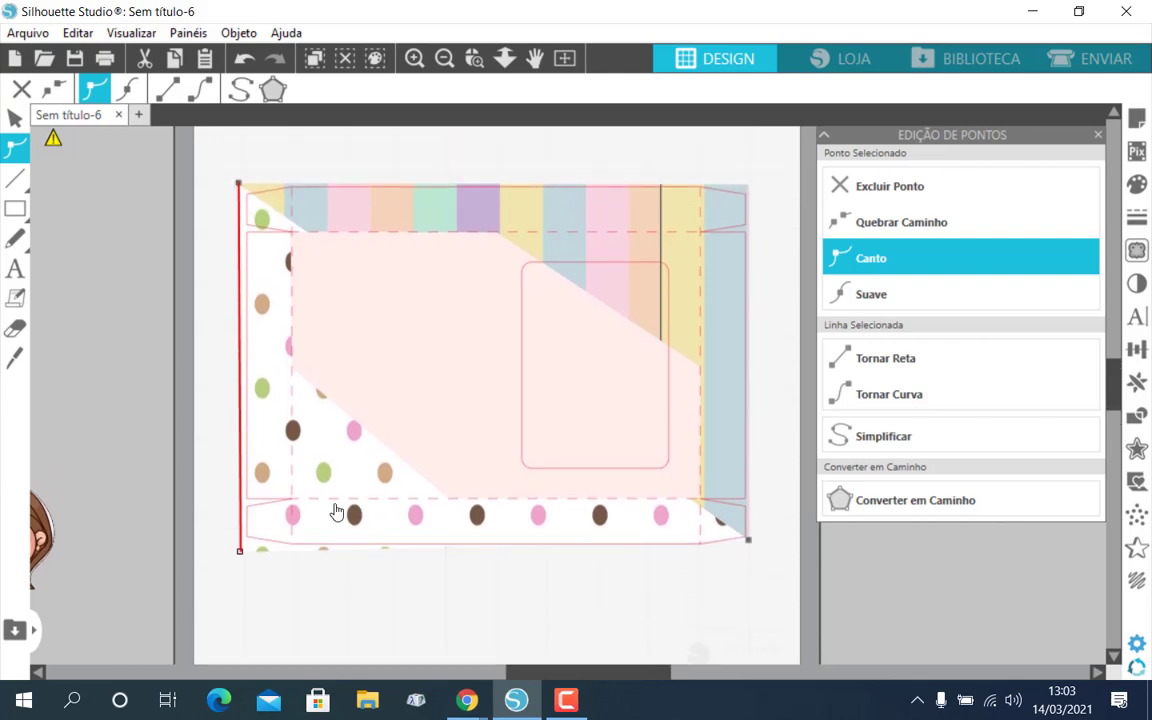
left_click(214, 370)
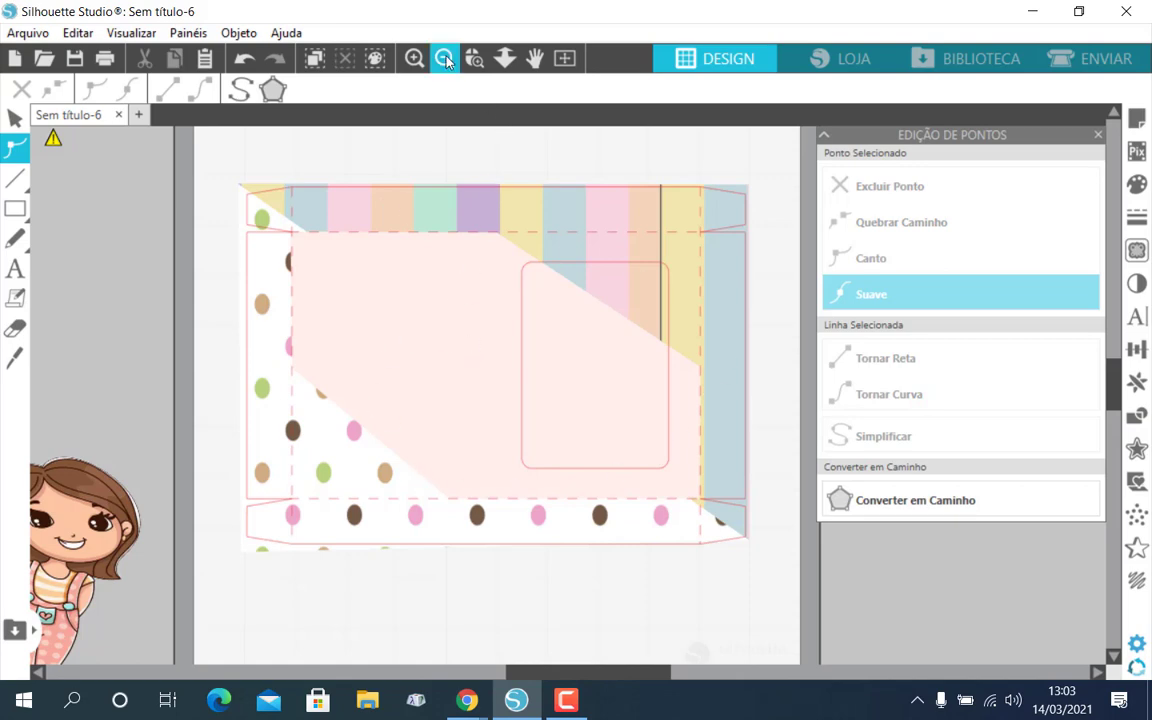
Rotate the floral flourish and place it in the upper-left corner of the box's pink central area
left_click(412, 58)
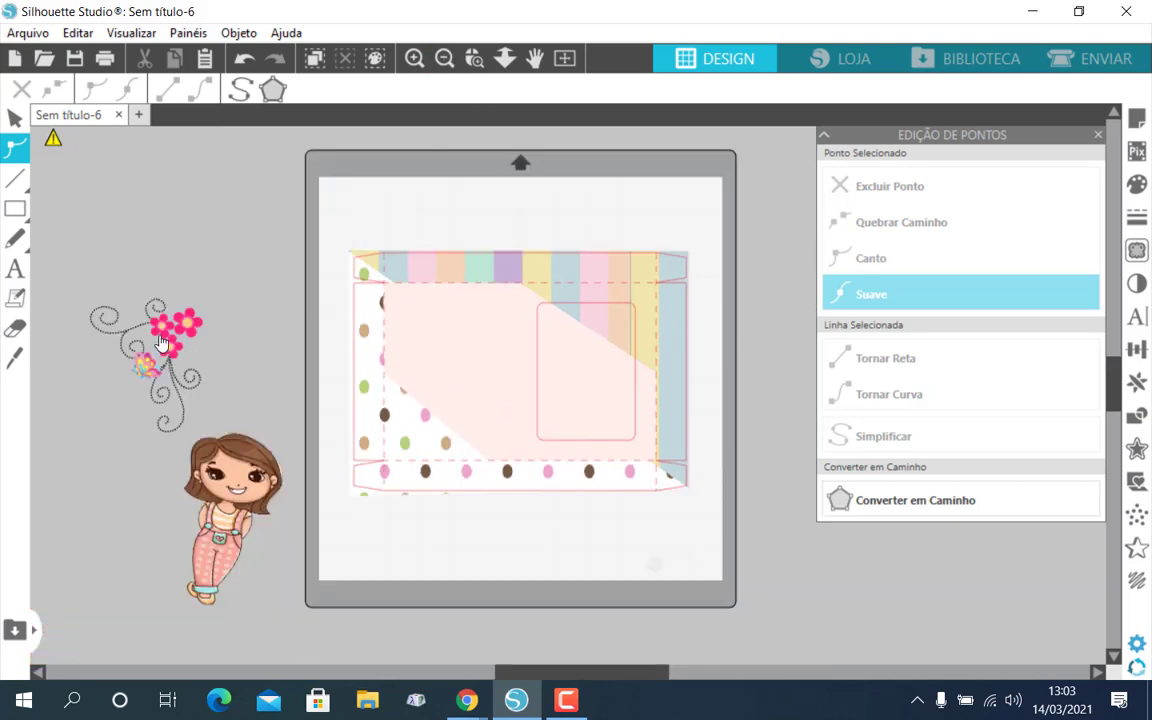
left_click_drag(163, 345, 256, 289)
left_click_drag(148, 366, 239, 400)
left_click(258, 275)
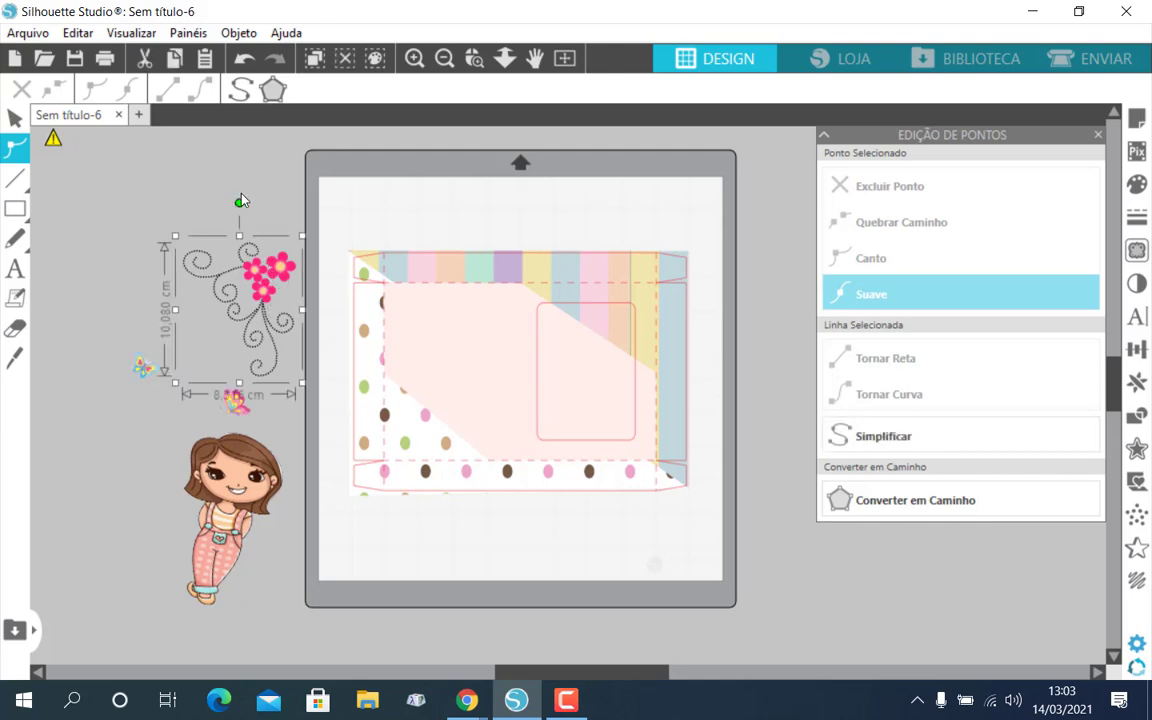
left_click_drag(240, 205, 421, 330)
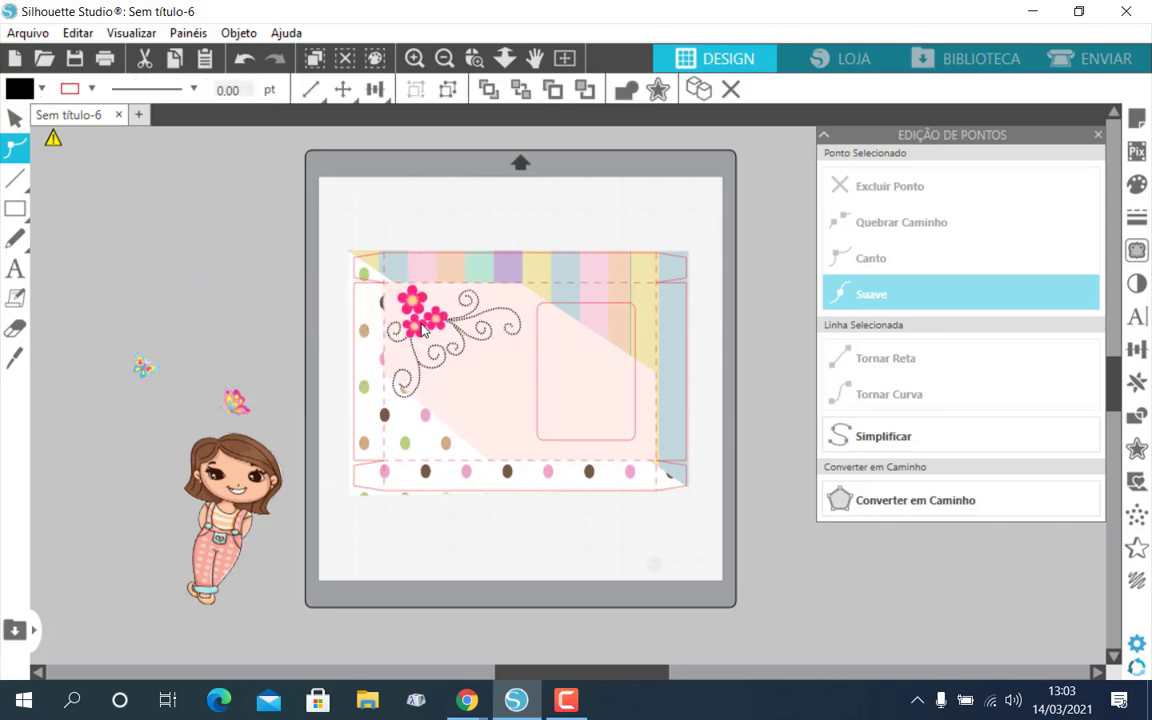
Tilt the girl slightly more upright, then arrange her and the two butterflies around the flourish on the template
left_click(15, 118)
left_click(256, 430)
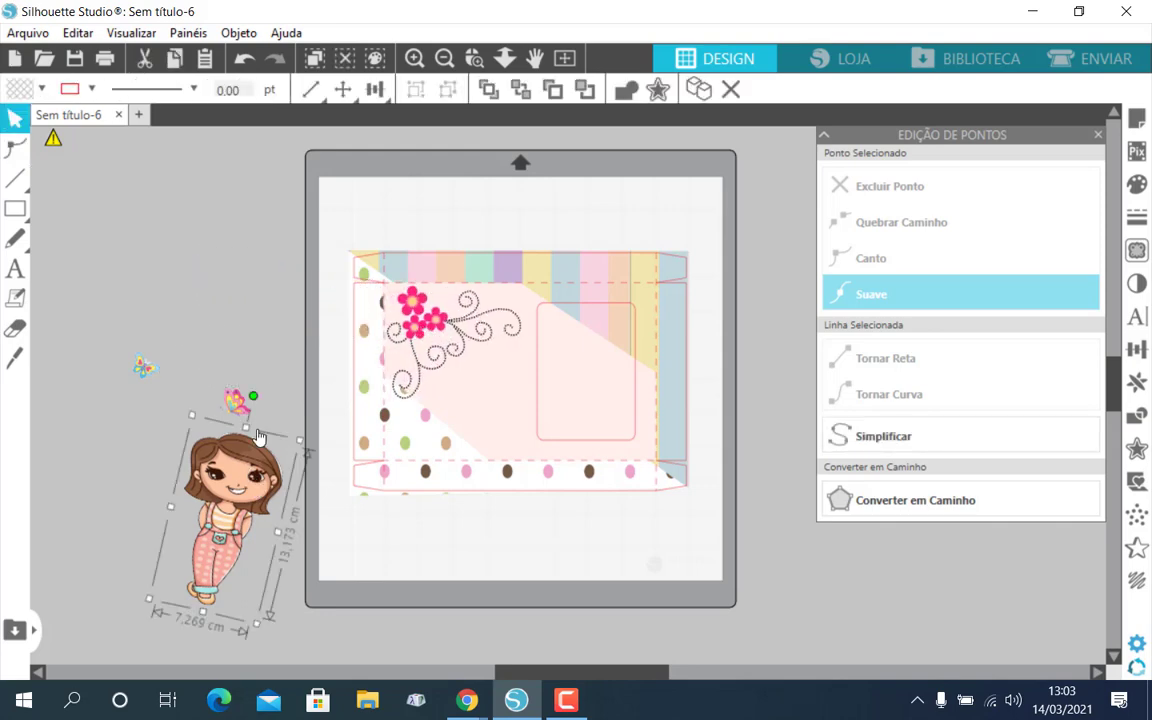
left_click_drag(253, 396, 238, 410)
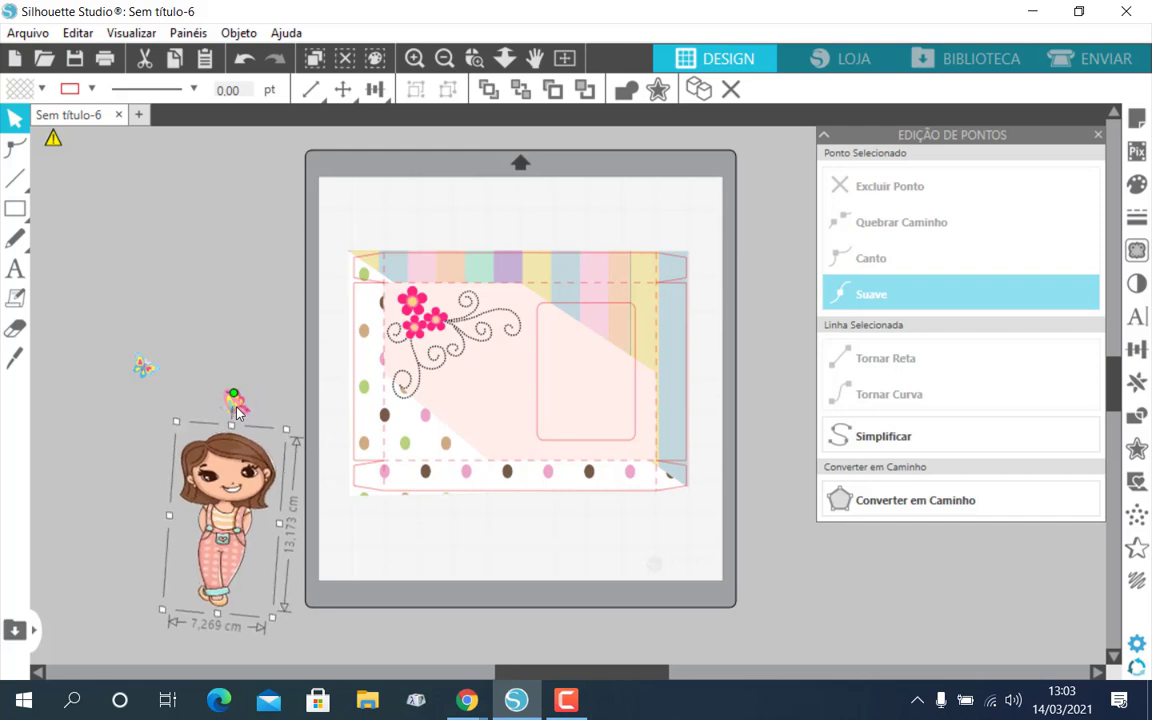
left_click_drag(231, 498, 510, 413)
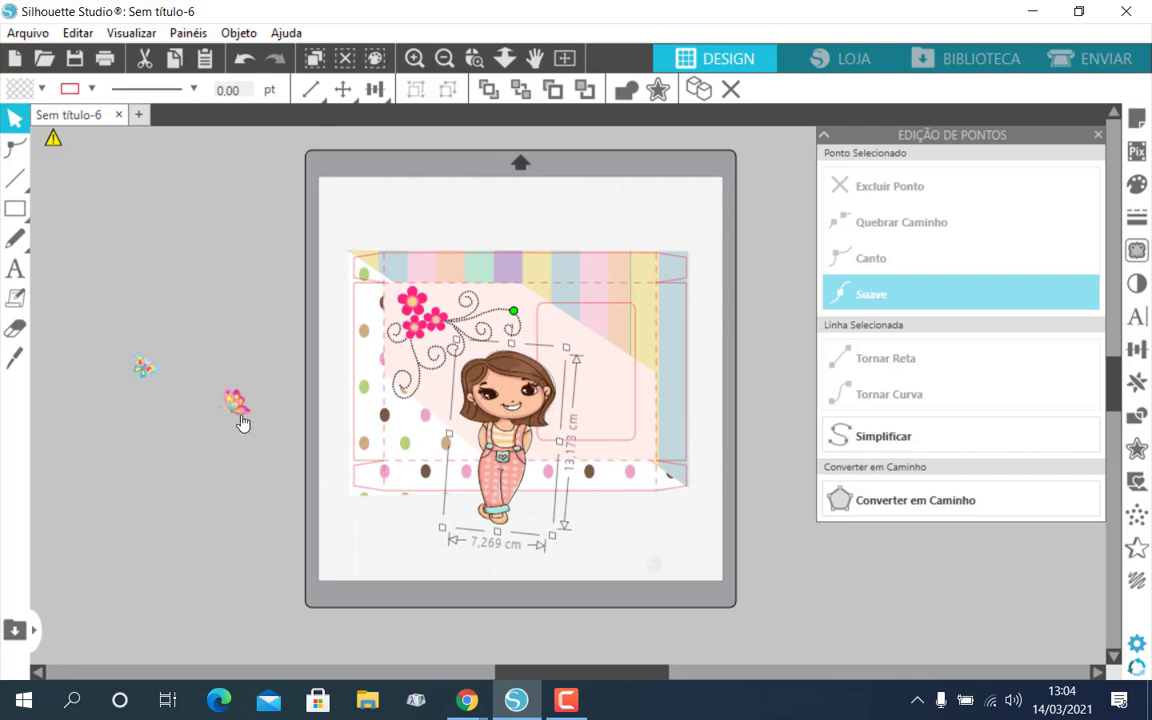
left_click_drag(238, 404, 530, 299)
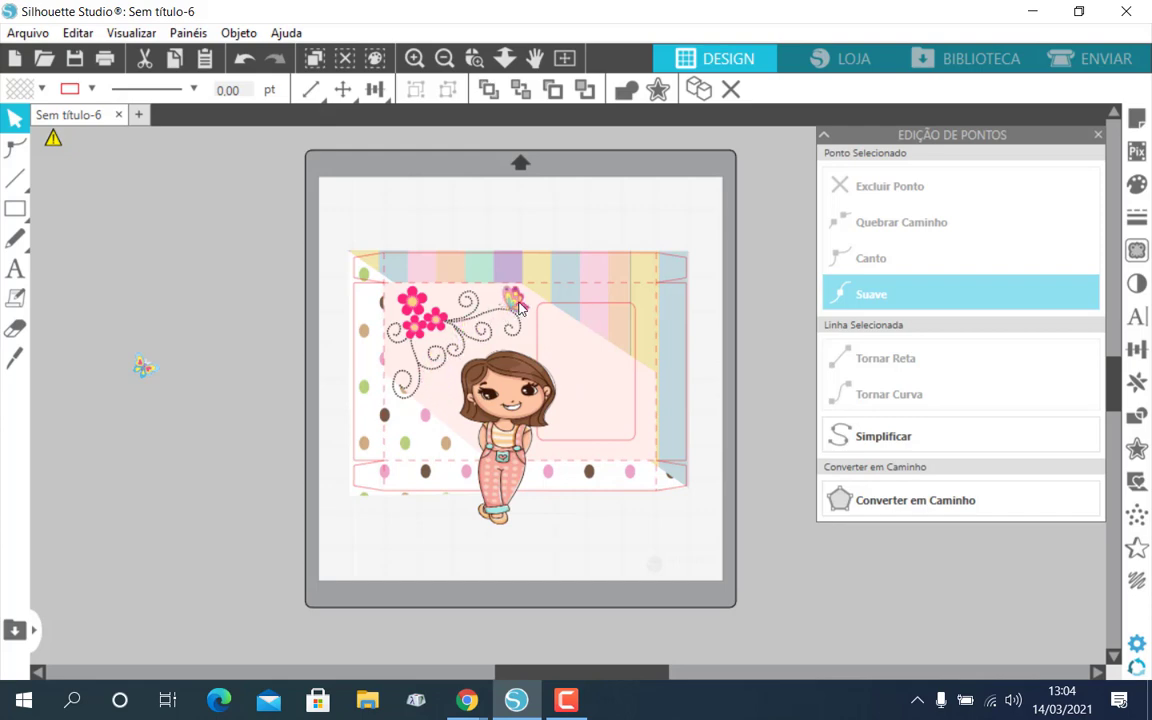
left_click_drag(143, 370, 433, 419)
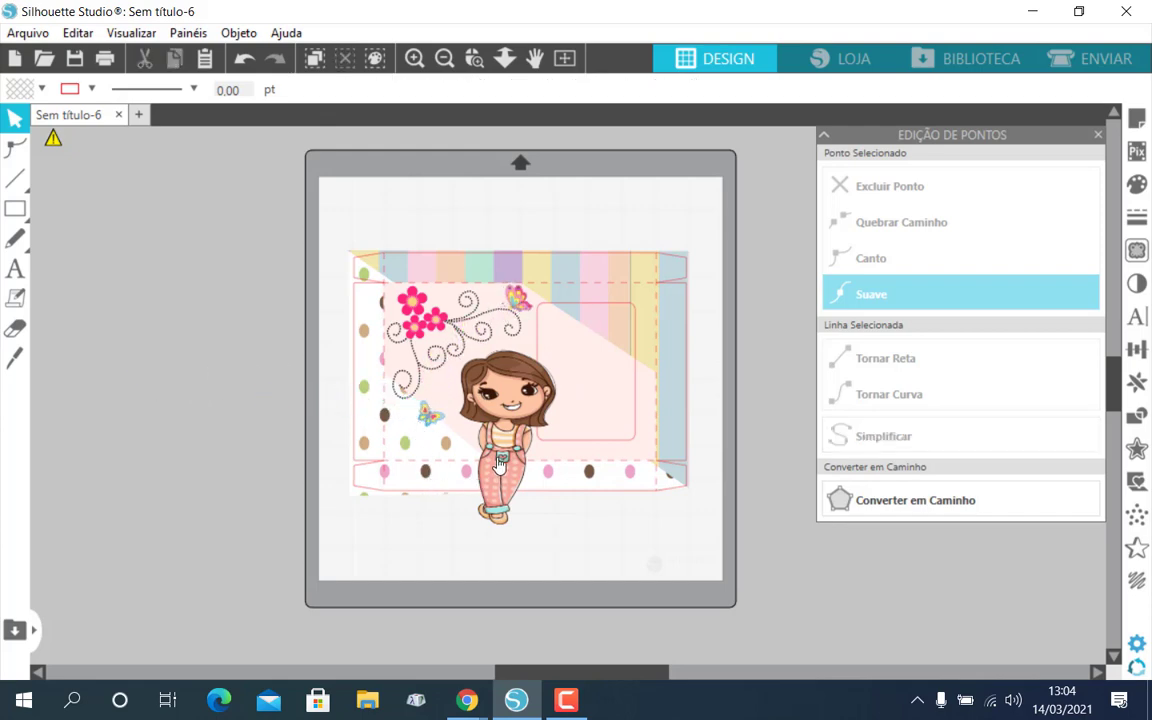
Edit the girl's outline points, deleting those below the template's lower fold line to crop off her legs
left_click(413, 58)
left_click(413, 58)
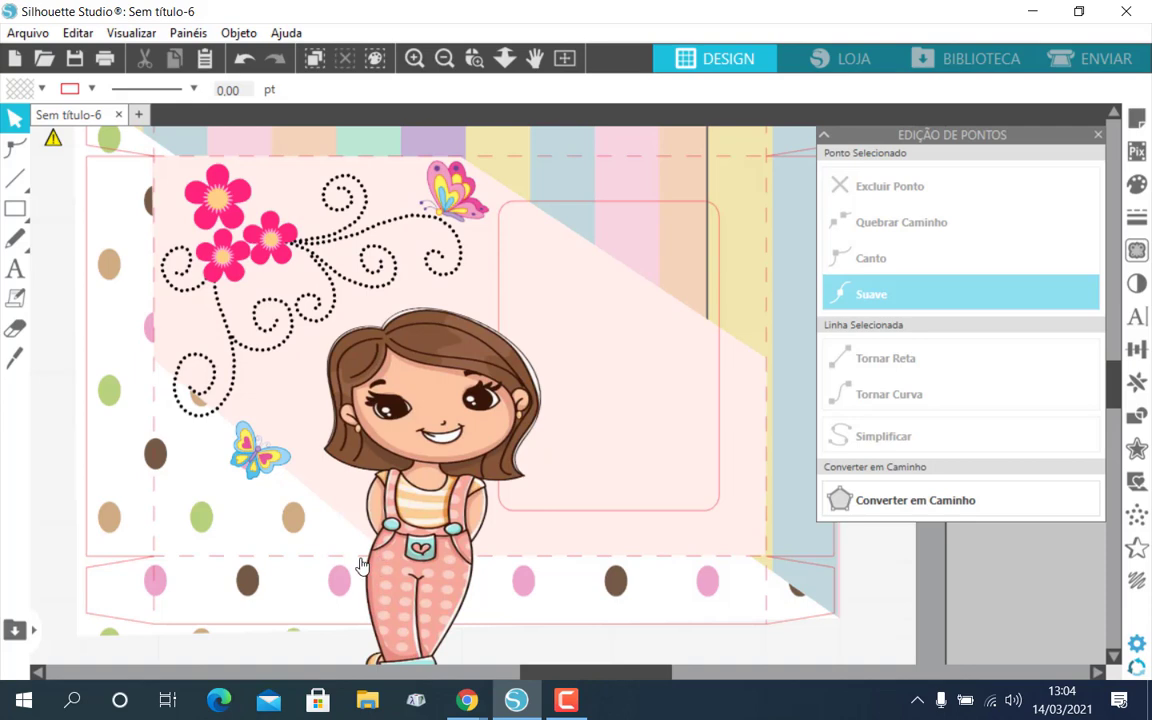
scroll(376, 555, "down", 2)
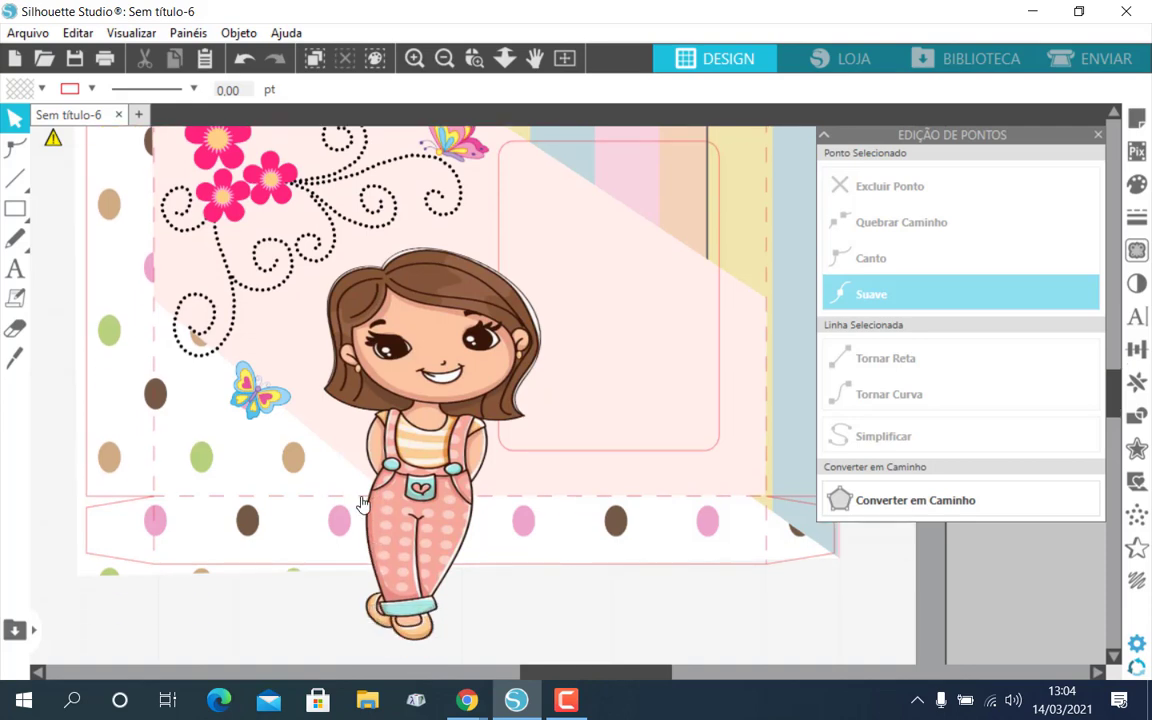
double_click(470, 504)
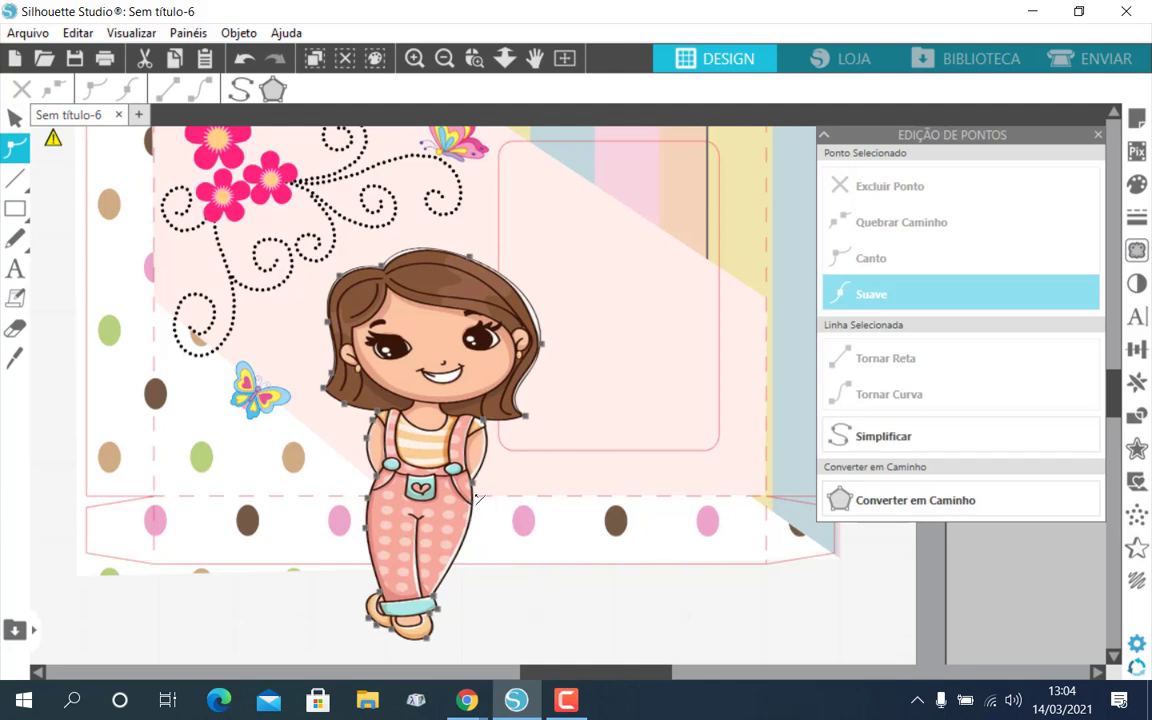
left_click(472, 491)
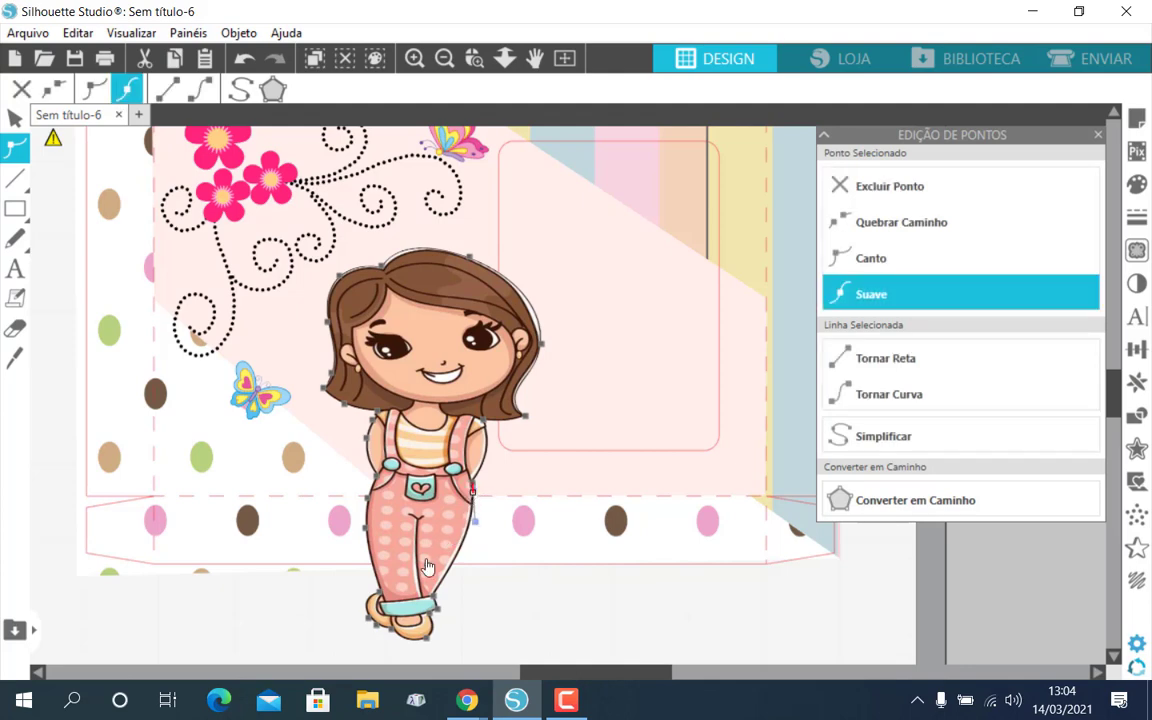
left_click(436, 601)
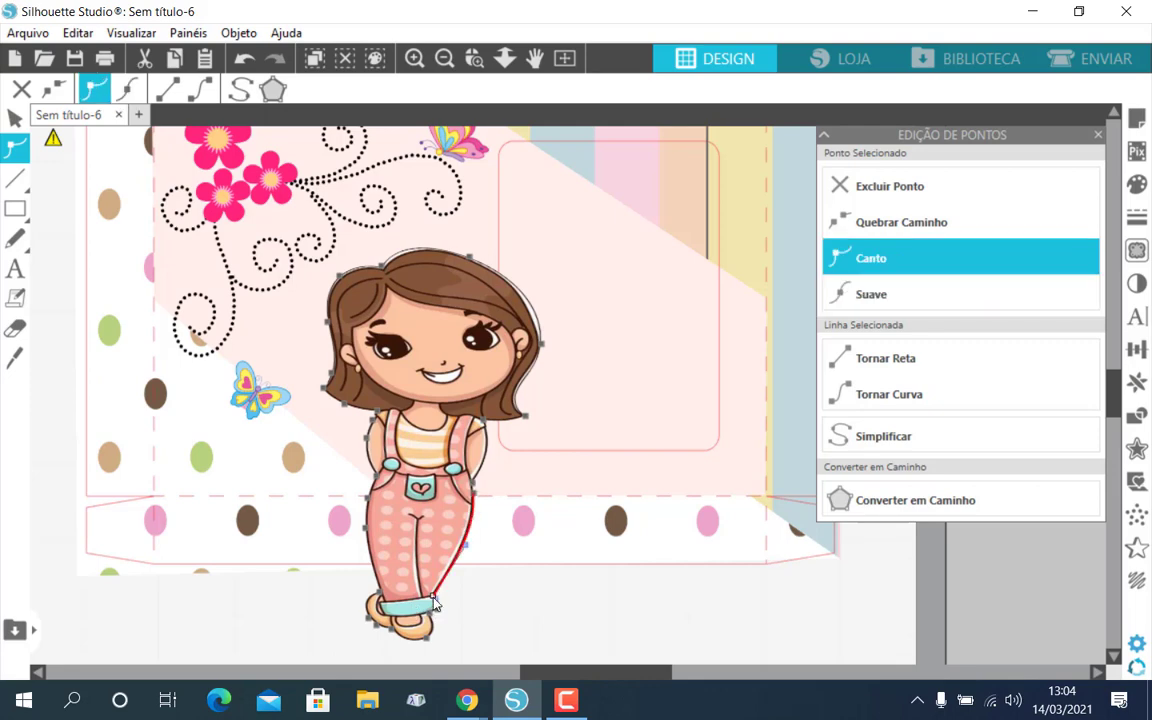
left_click(373, 505)
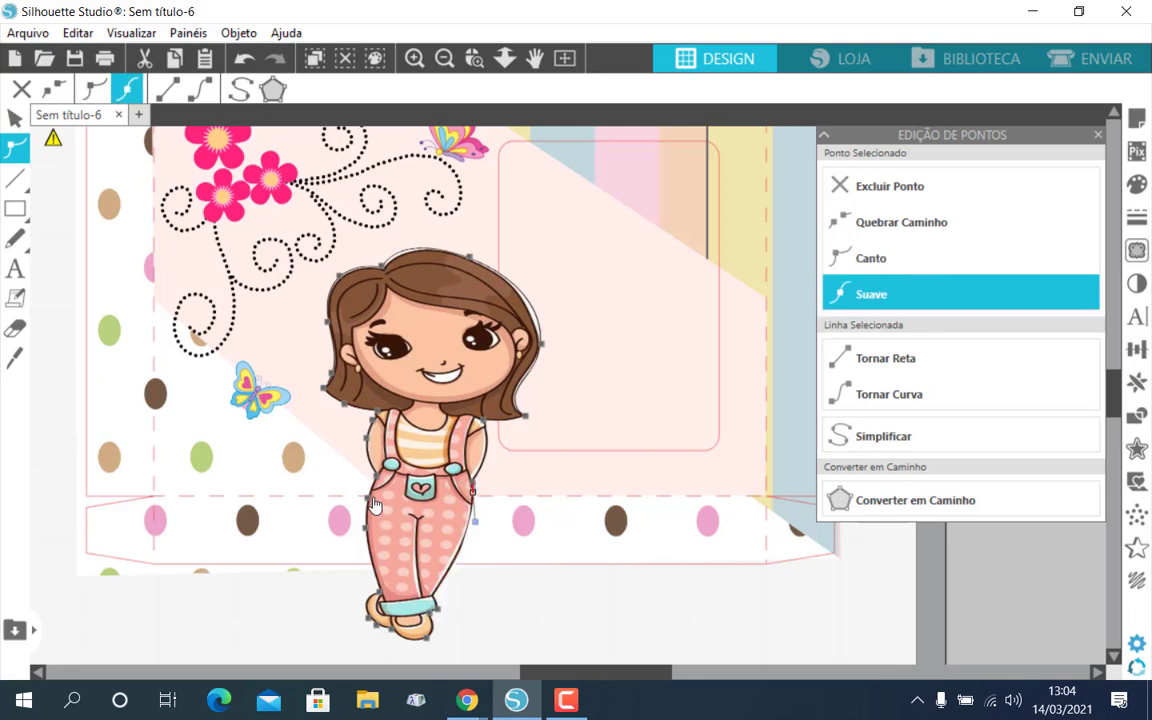
left_click(373, 502)
left_click(366, 535)
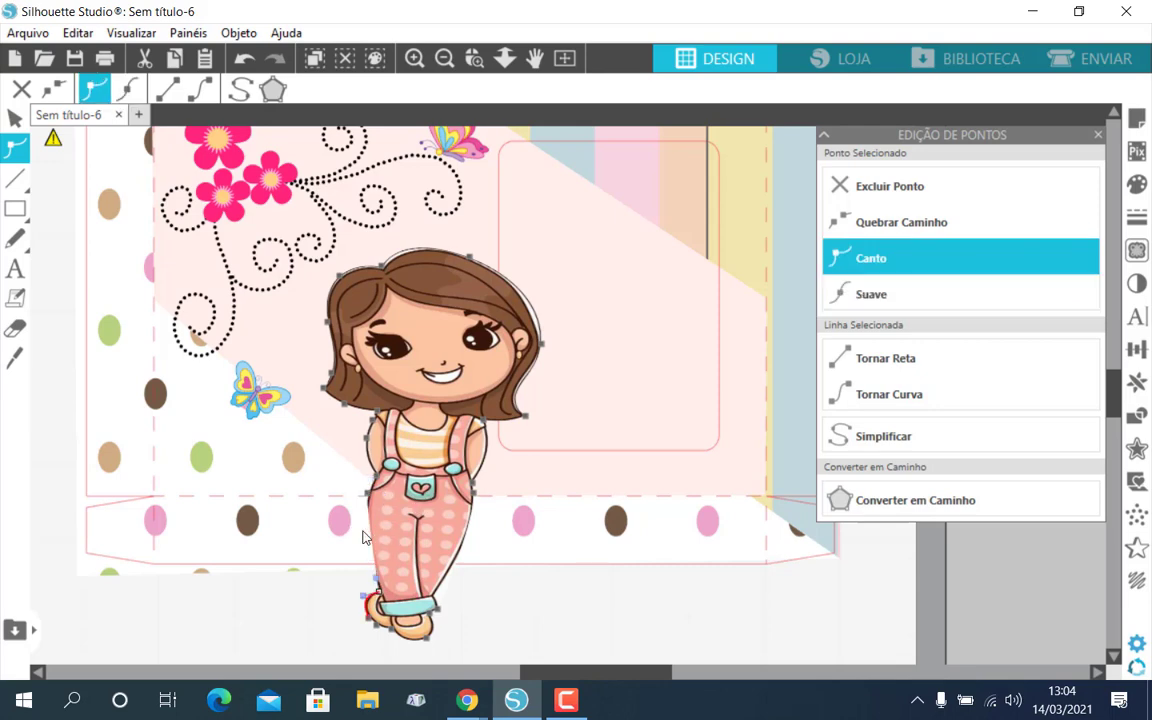
left_click(364, 537)
key("Delete")
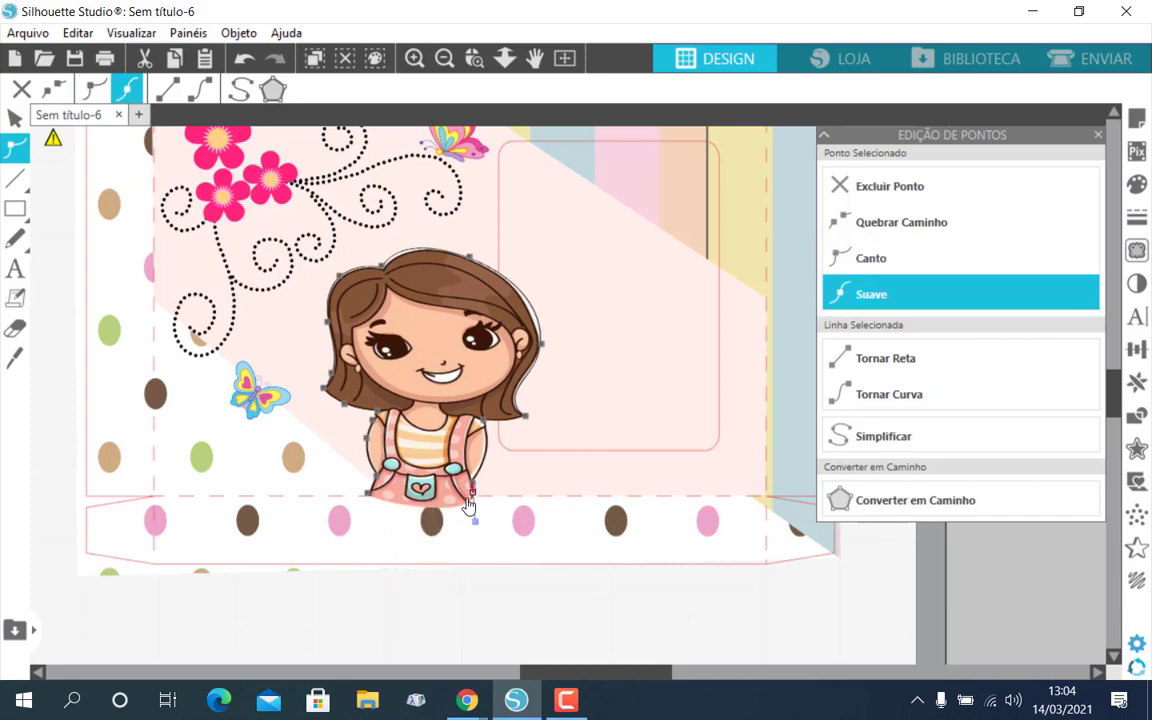
Flatten the girl's cropped lower edge into a straight line along the fold and finish point editing
left_click_drag(478, 524, 478, 508)
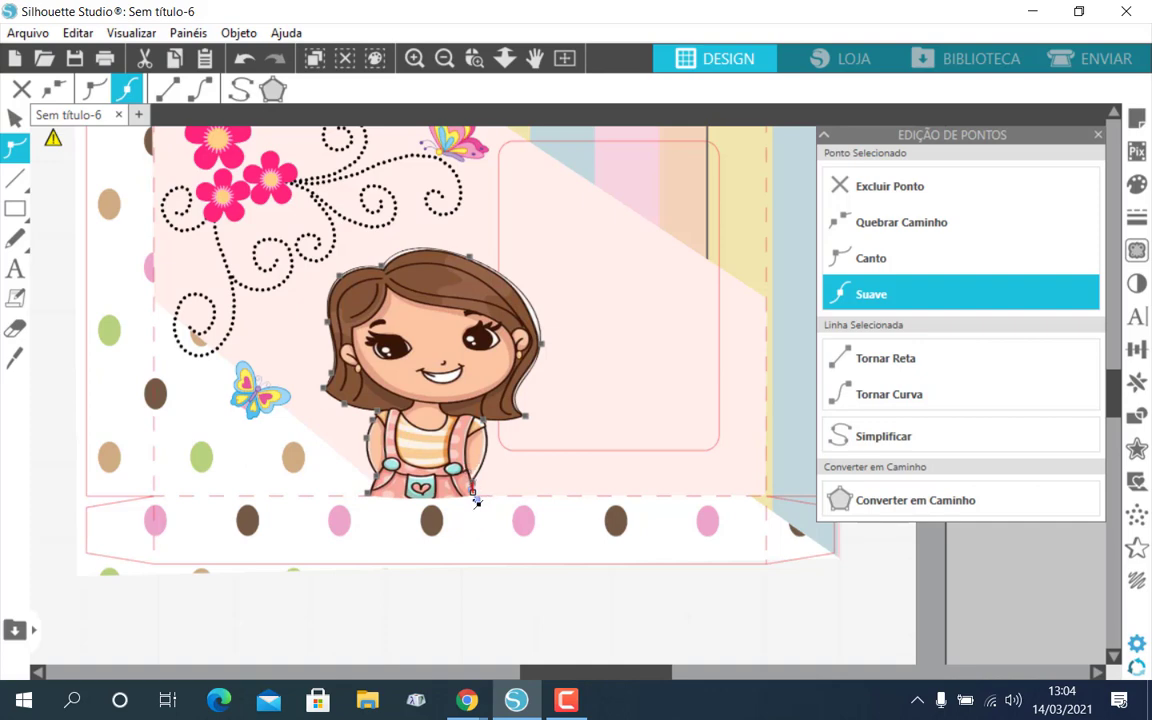
left_click(368, 496)
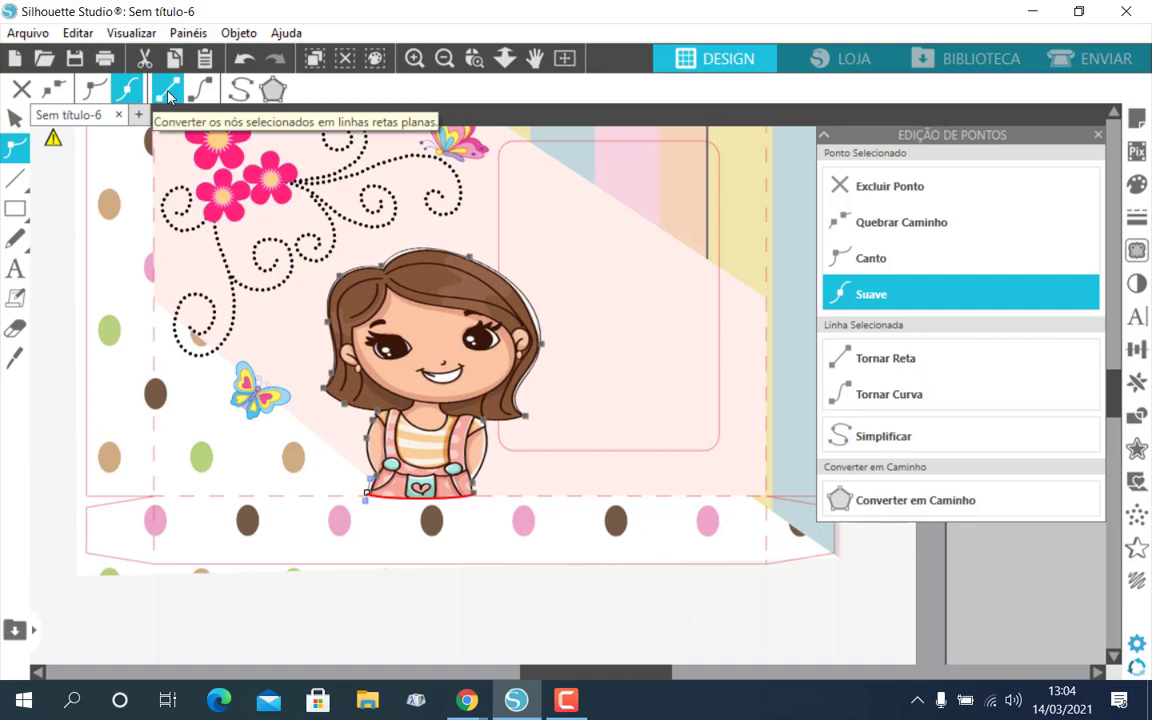
left_click(168, 95)
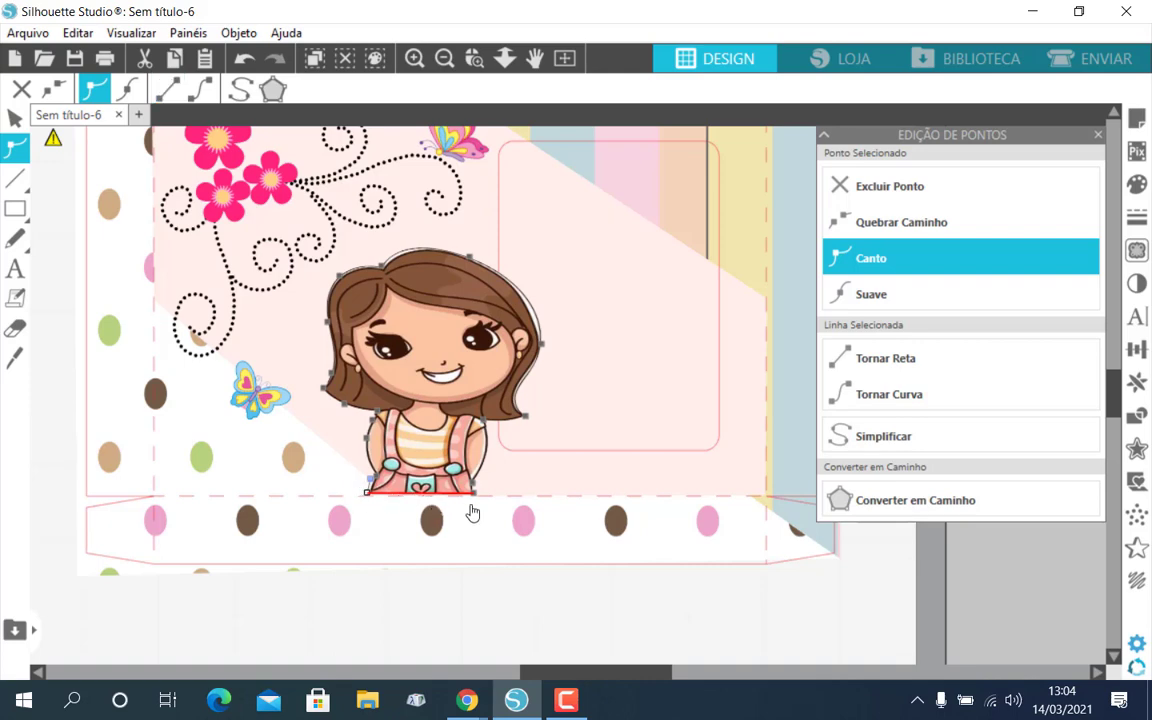
left_click(435, 642)
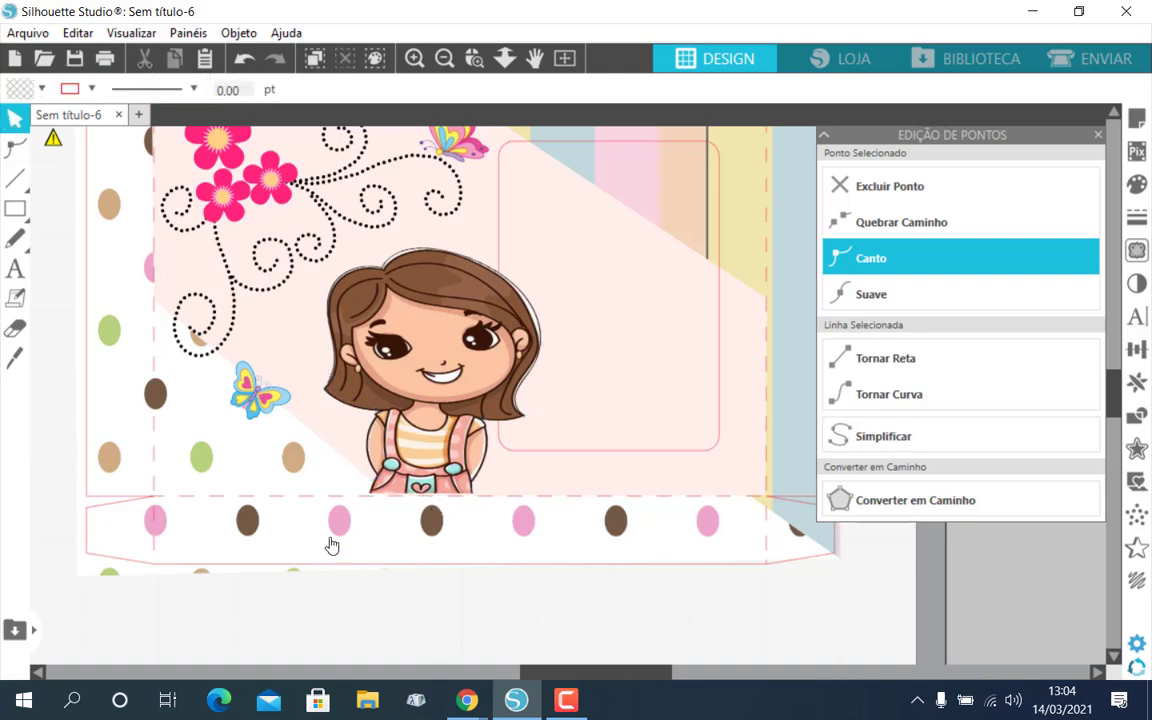
Move the cropped girl to the empty area below the template and select a trace area around her
scroll(425, 341, "down", 1)
left_click_drag(425, 341, 420, 520)
left_click(519, 543)
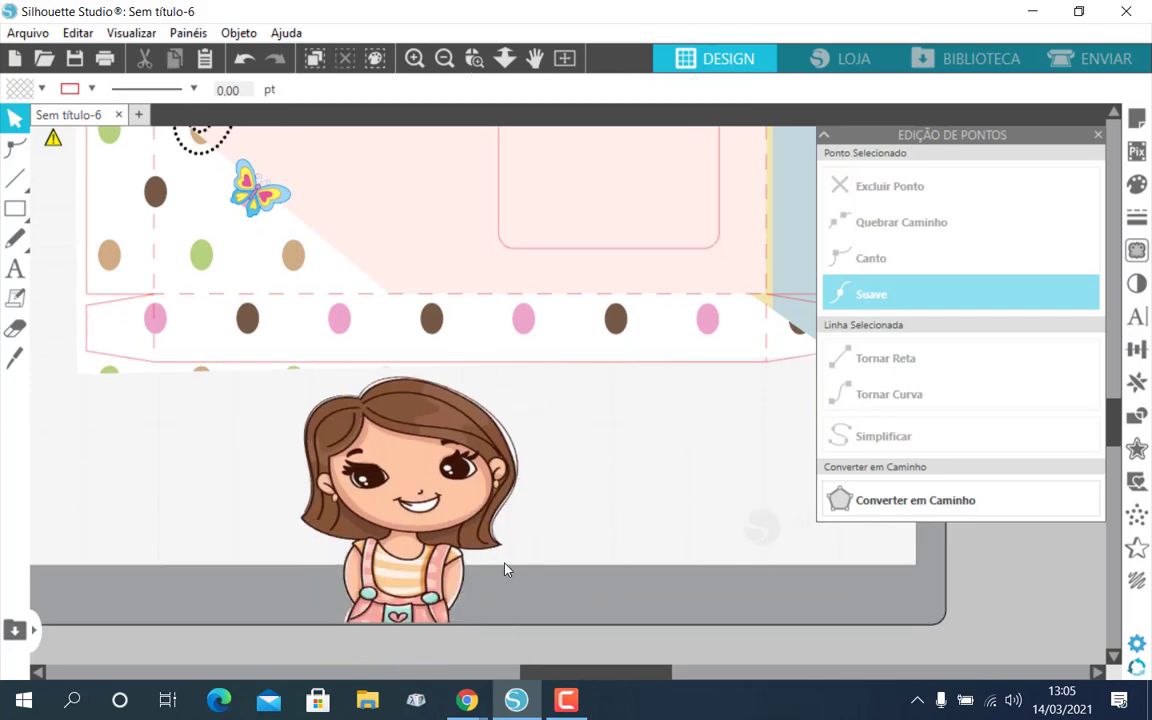
scroll(504, 566, "down", 3)
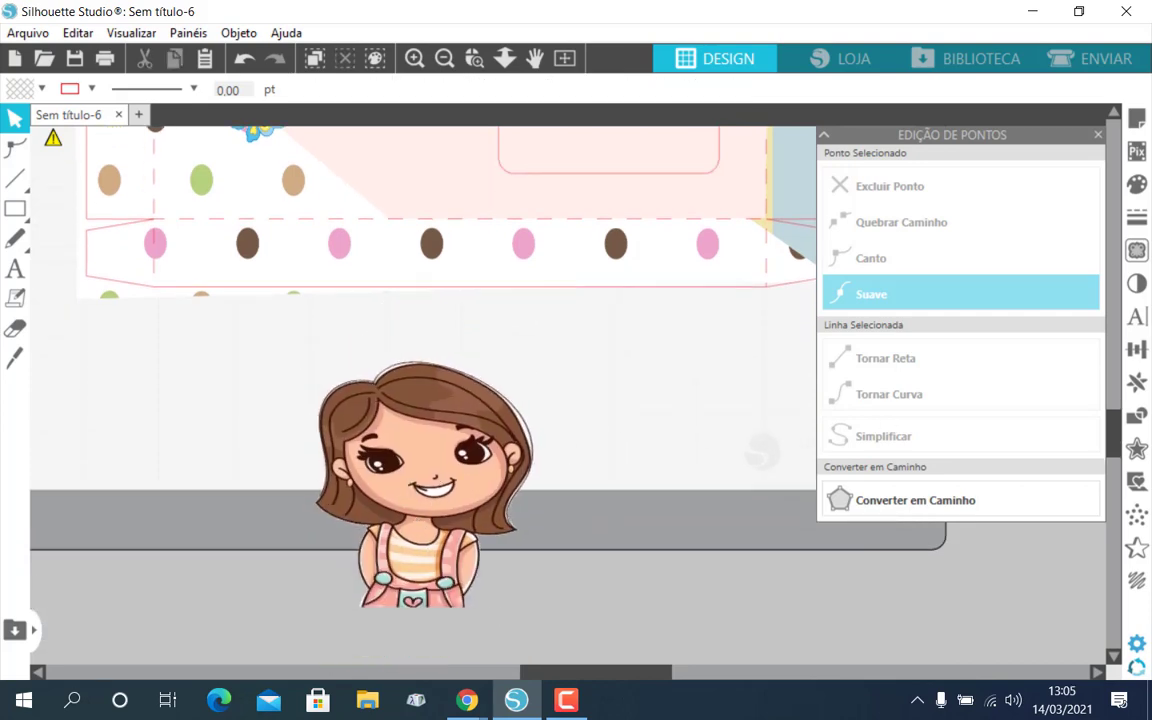
left_click(899, 228)
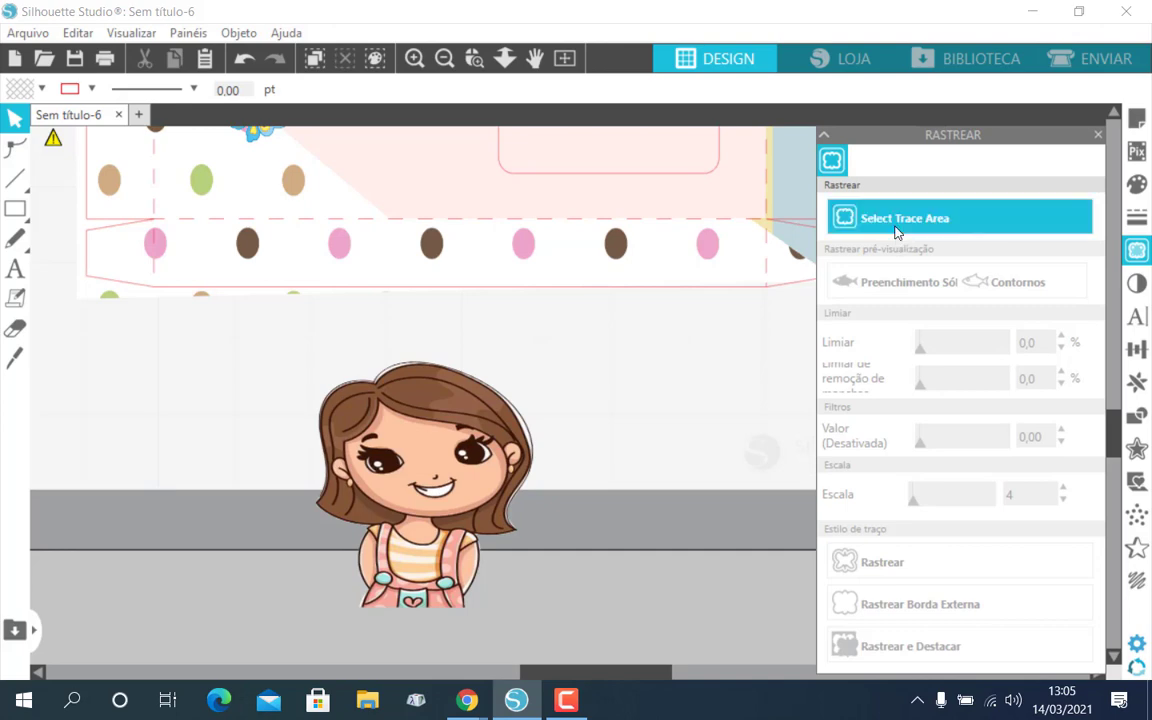
mouse_move(279, 334)
left_mouse_down()
mouse_move(478, 638)
mouse_move(551, 662)
left_mouse_up()
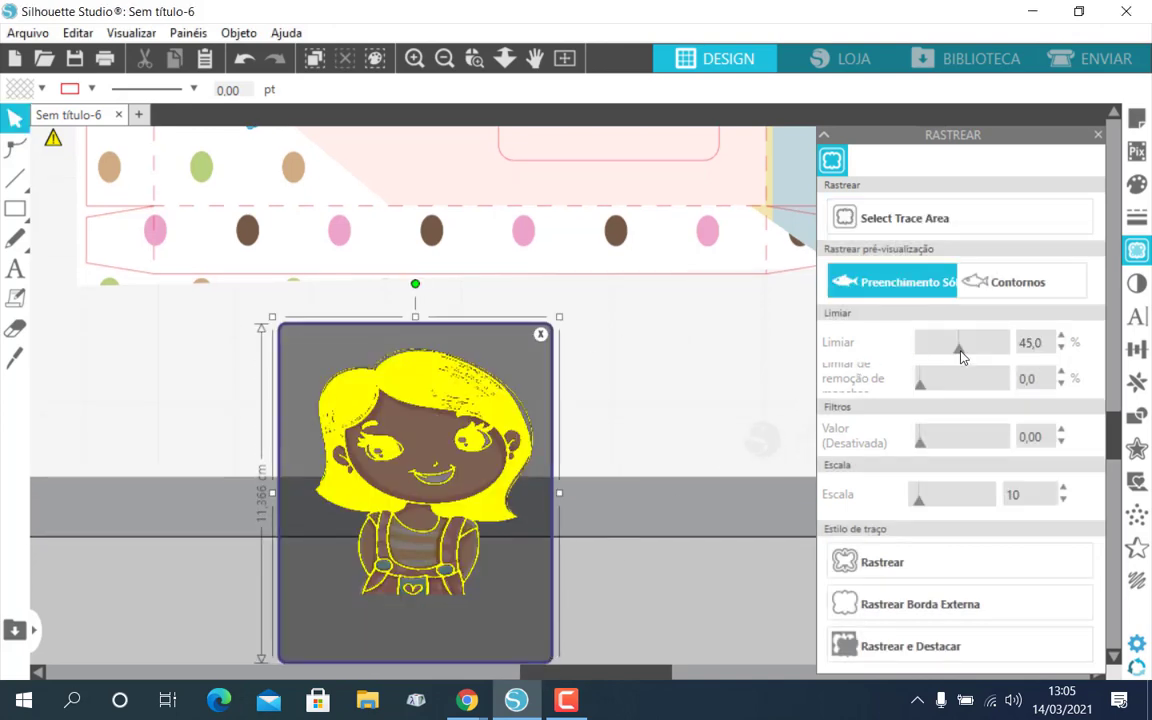
Trace and detach the girl with the threshold at 100%, then move her back to the template's lower fold line
left_click_drag(959, 357, 1022, 354)
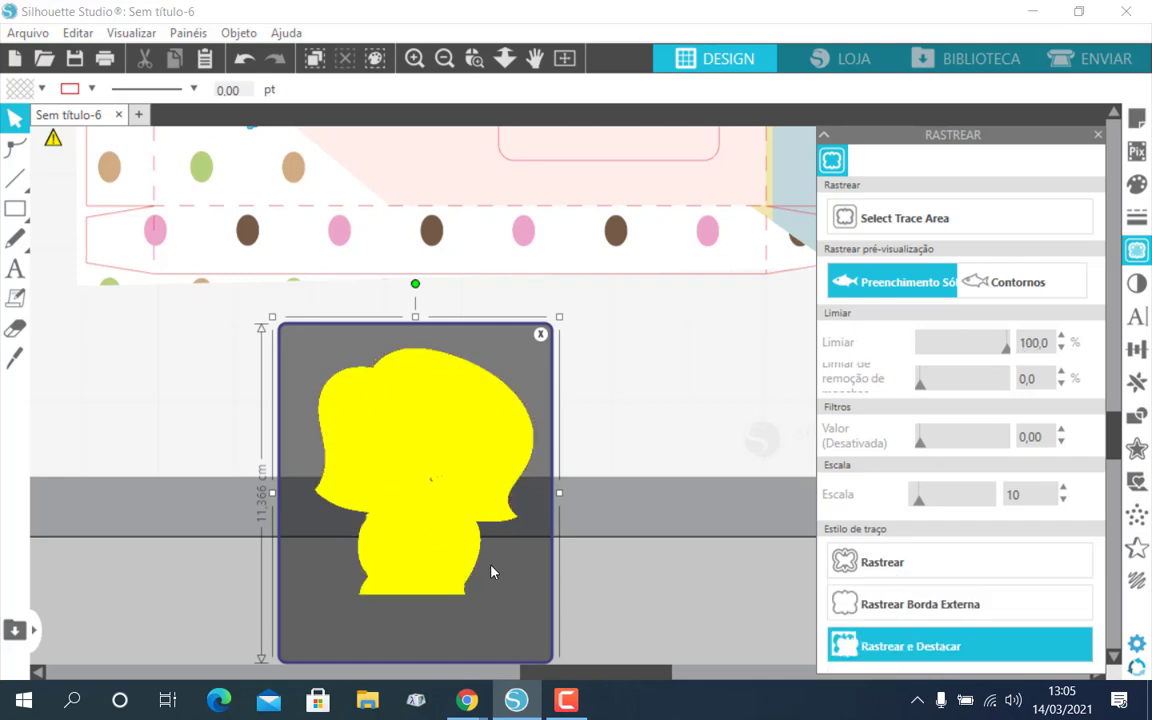
left_click_drag(234, 325, 588, 648)
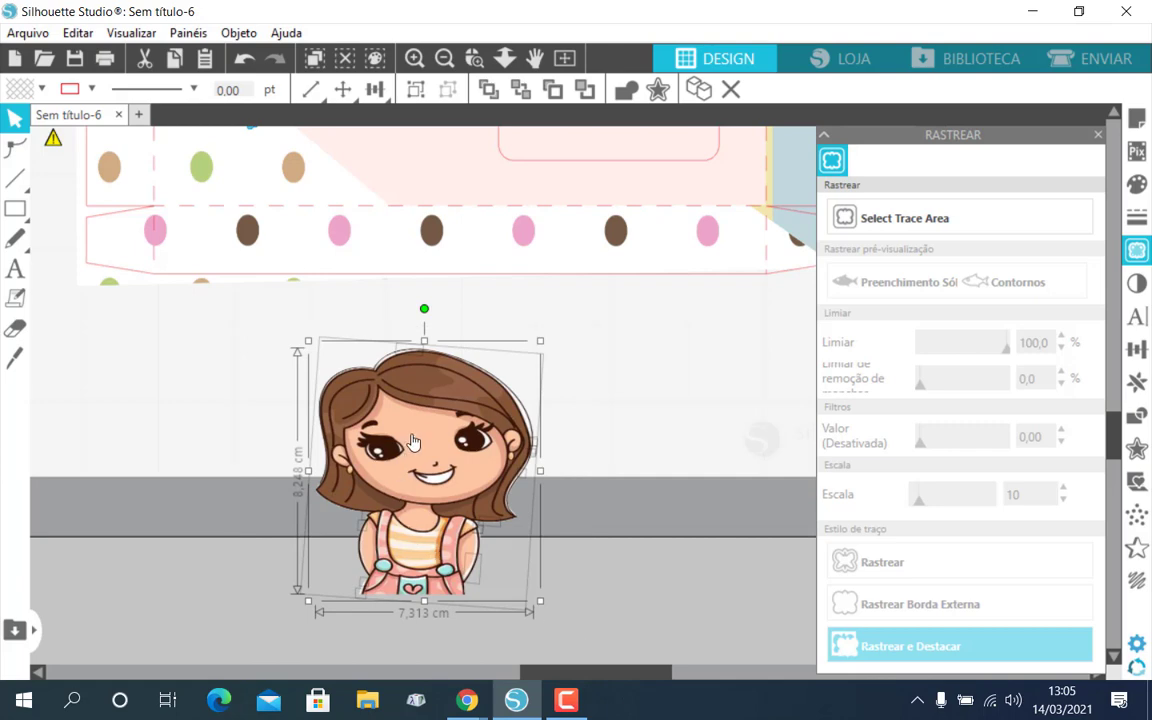
key("Escape")
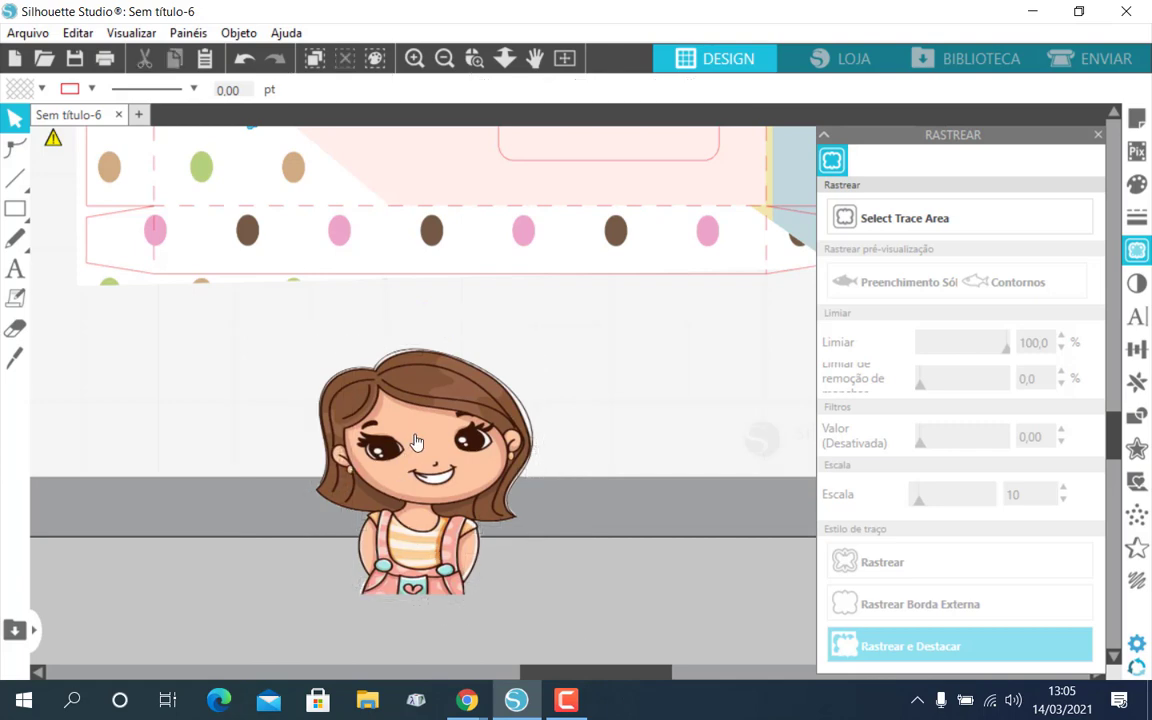
left_click_drag(417, 442, 432, 270)
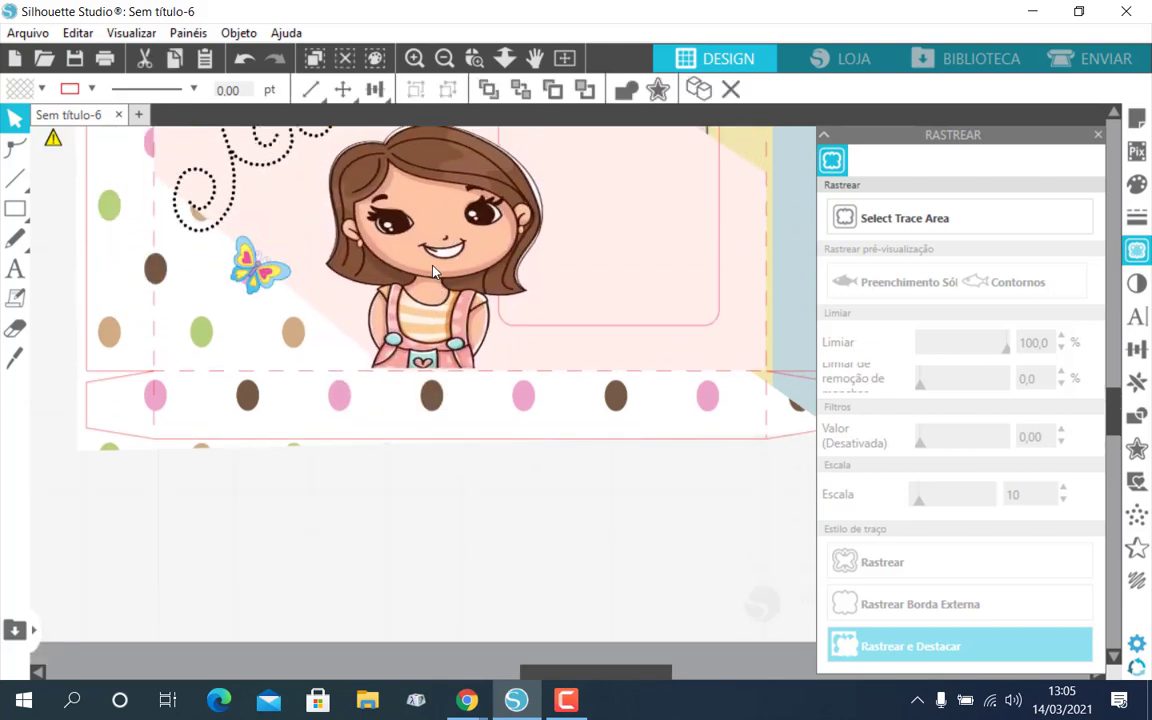
Add a rounded-corner offset outline of 0.200 cm around the girl
scroll(432, 268, "up", 5)
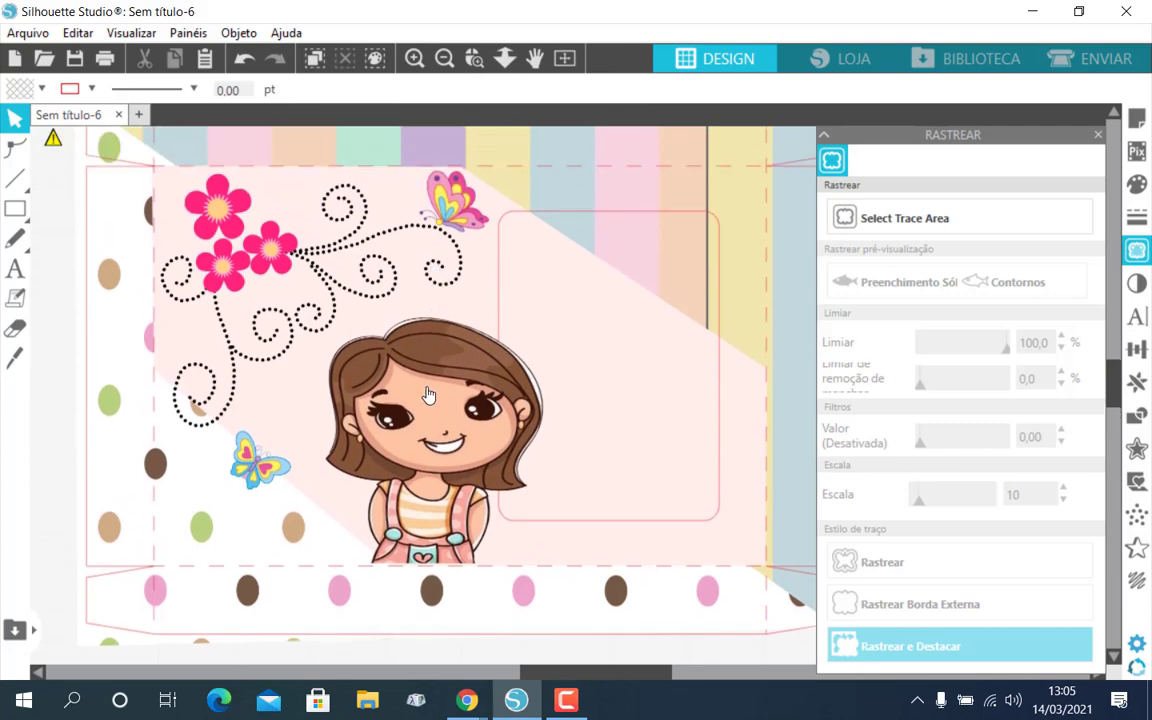
left_click(428, 395)
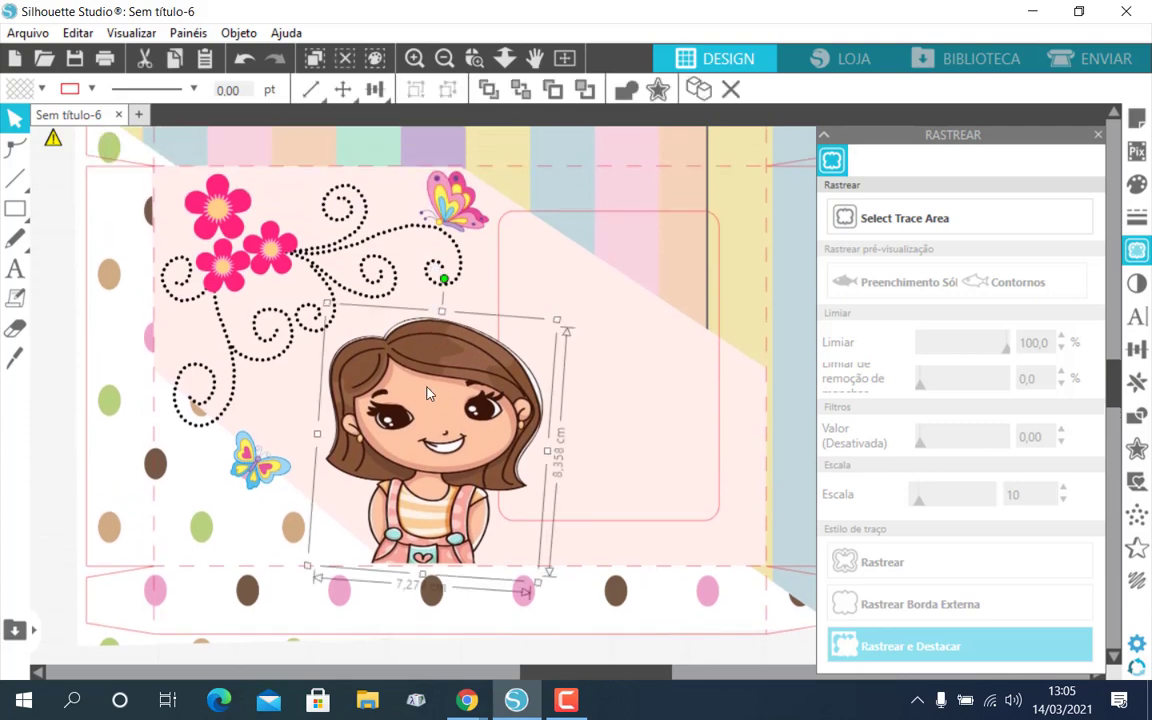
left_click(656, 91)
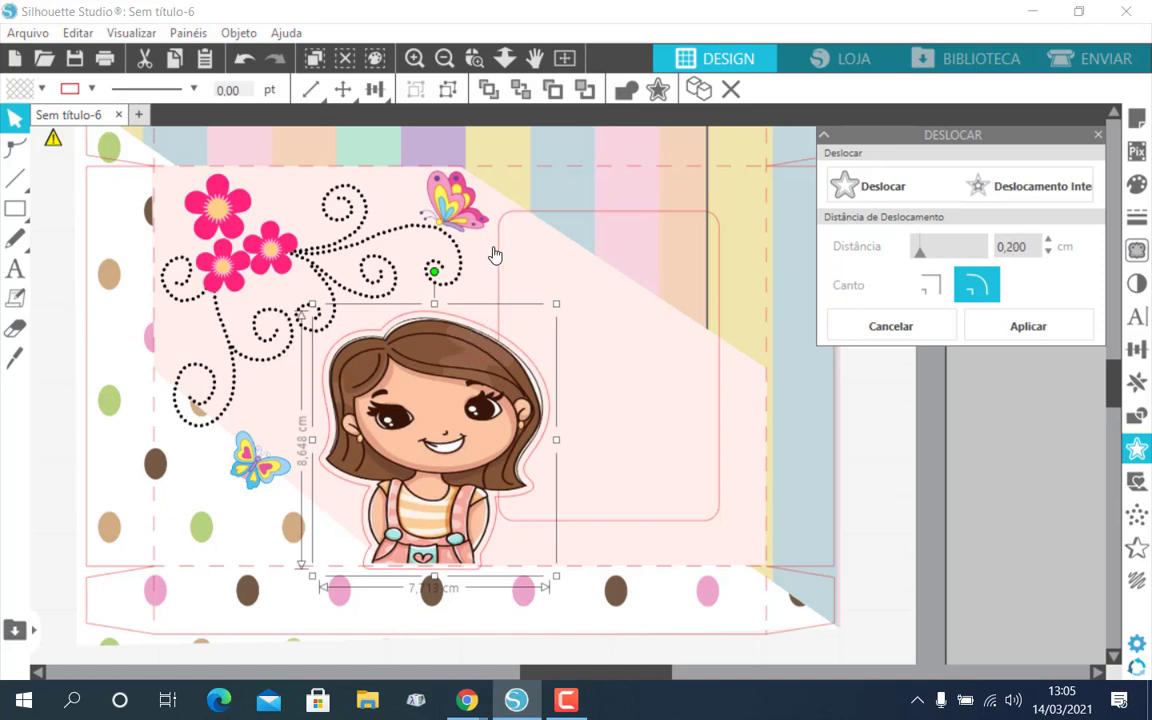
left_click(519, 218)
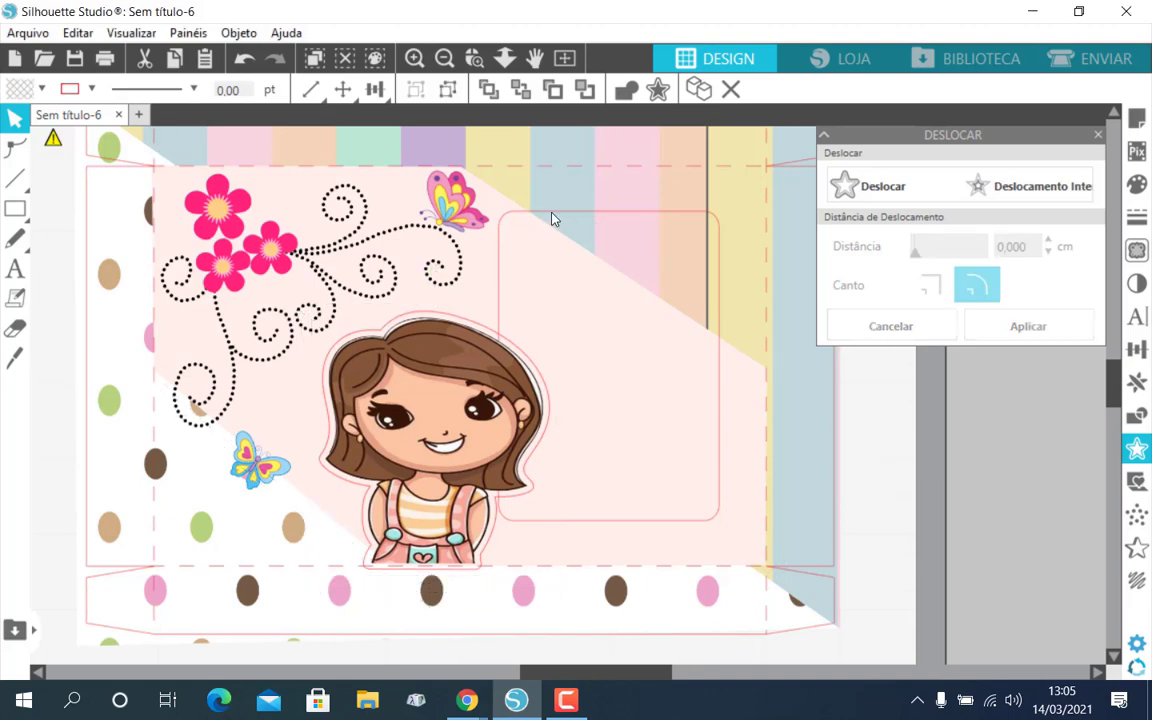
Ungroup the box template's cut and fold lines and deselect them
left_click(551, 217)
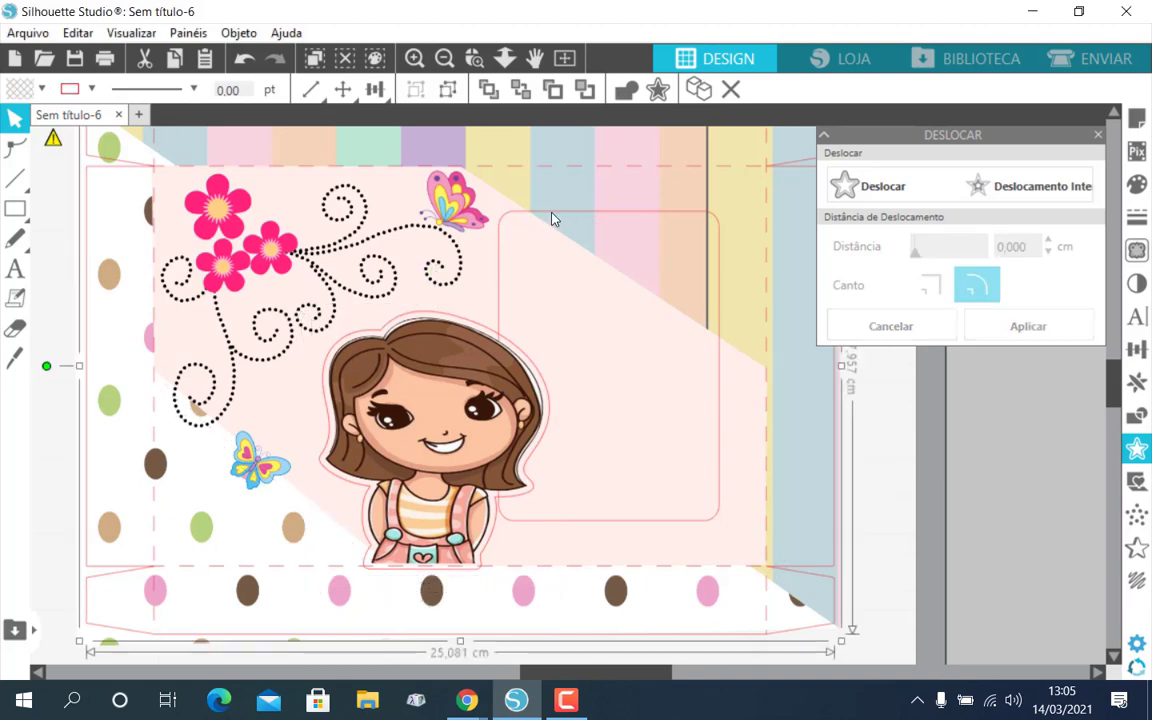
left_click(448, 89)
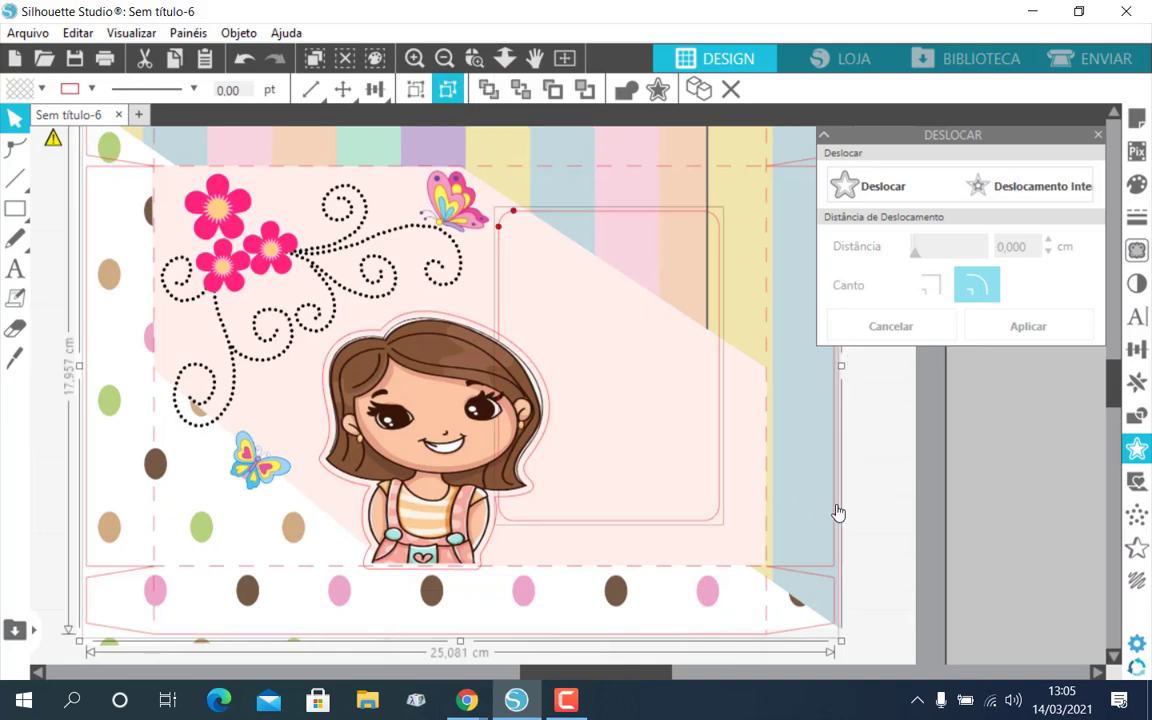
left_click(880, 492)
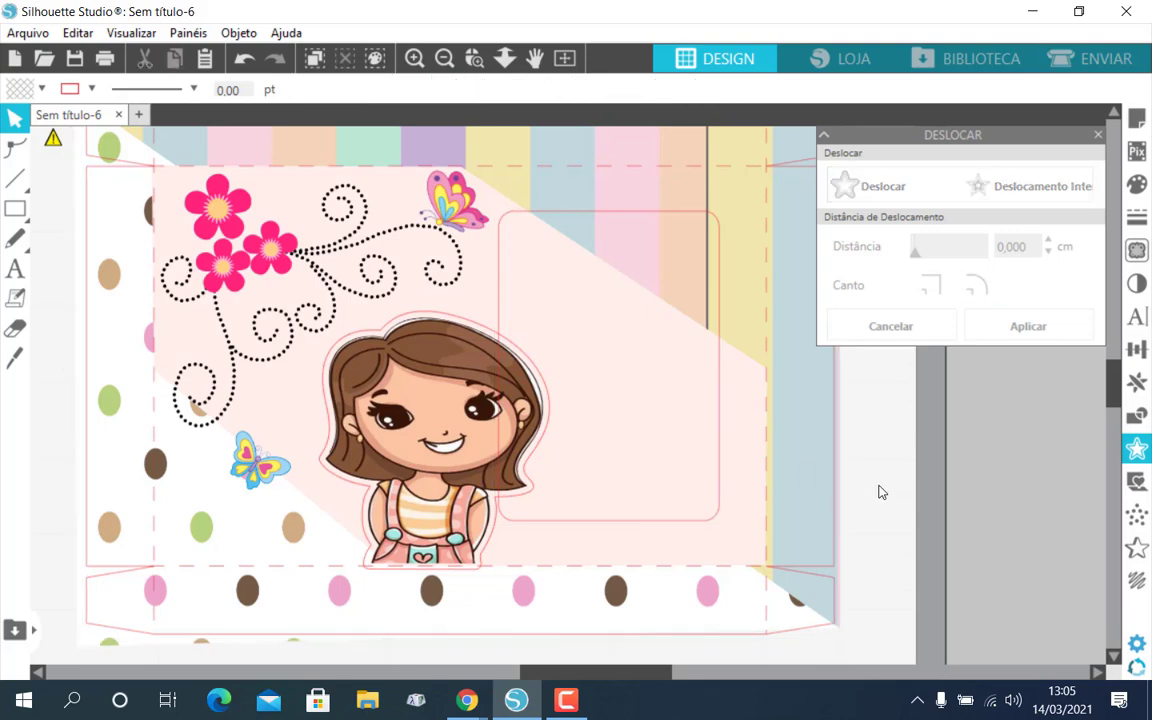
Divide the window cutout and the girl's offset outline where the two shapes overlap
left_click(512, 219)
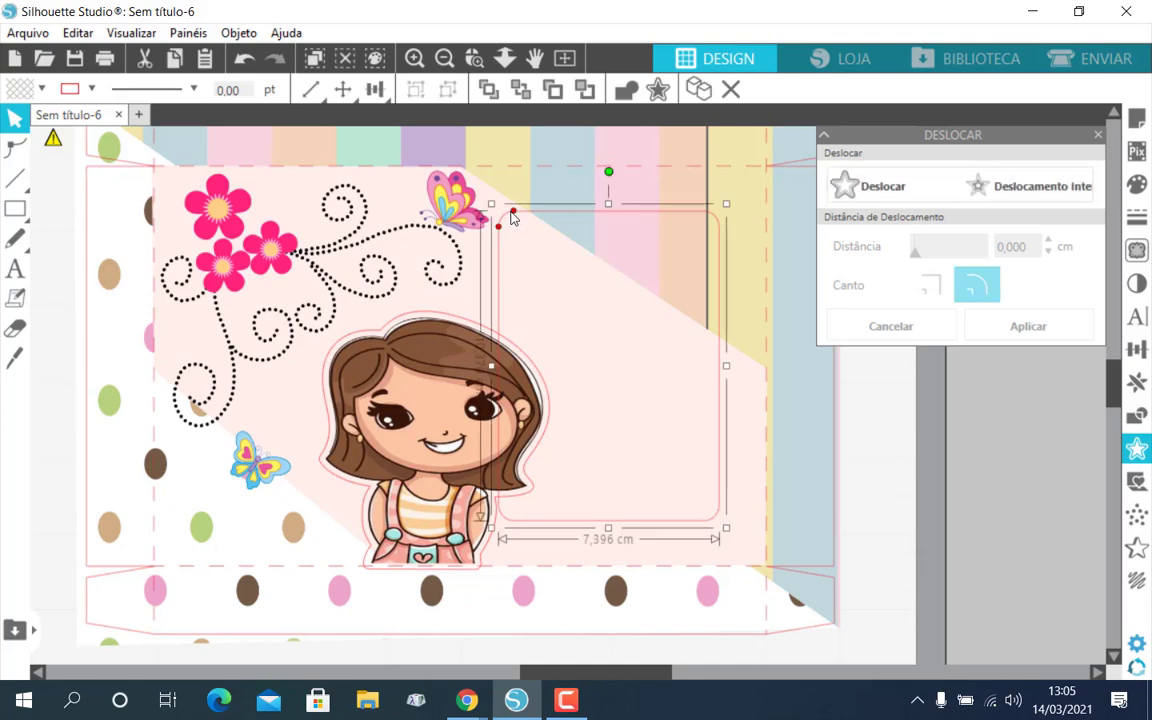
left_click(395, 325, "shift")
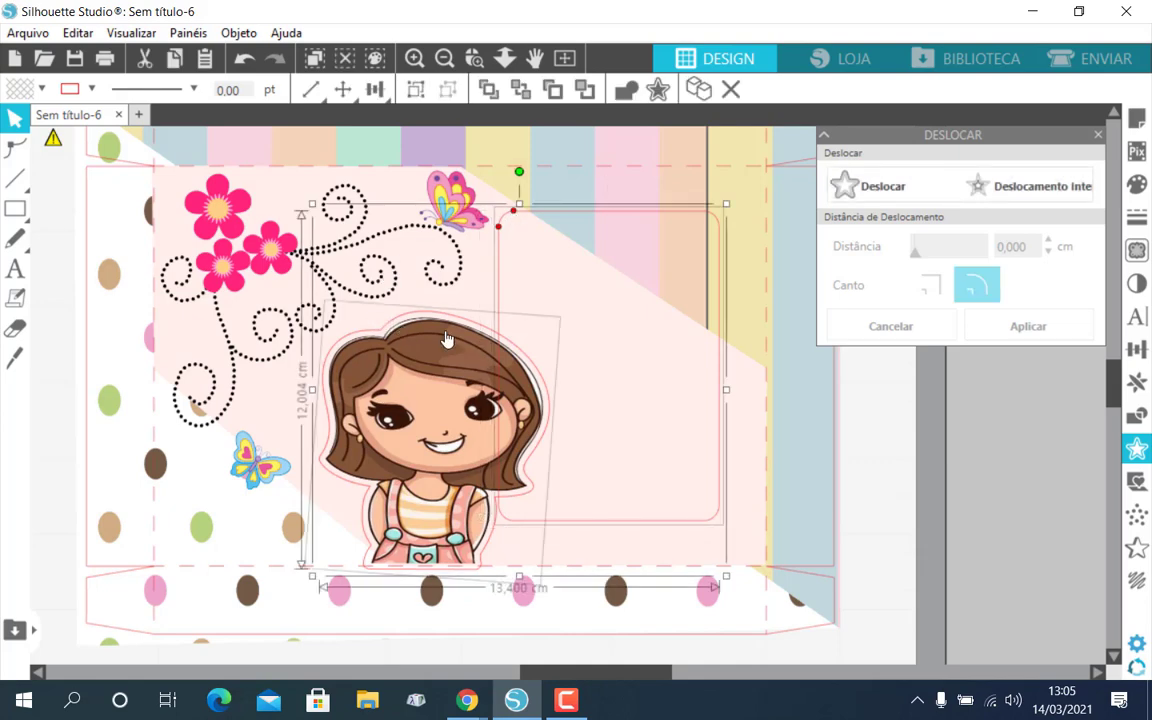
left_click(1137, 420)
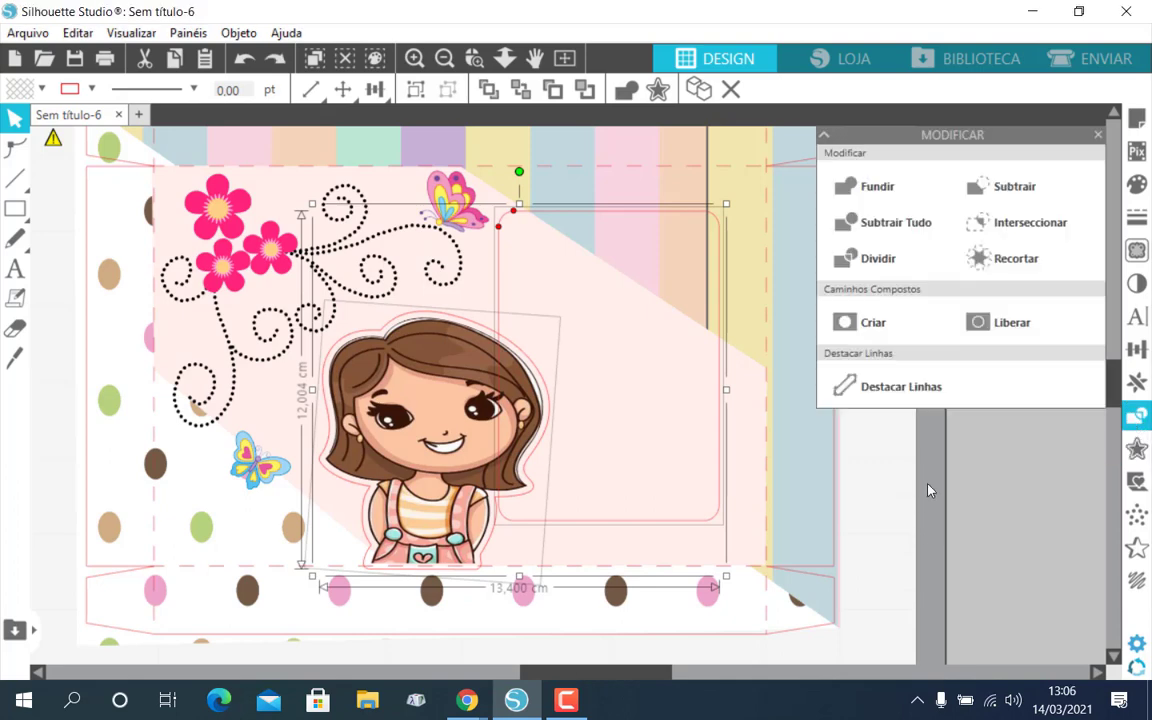
left_click(878, 260)
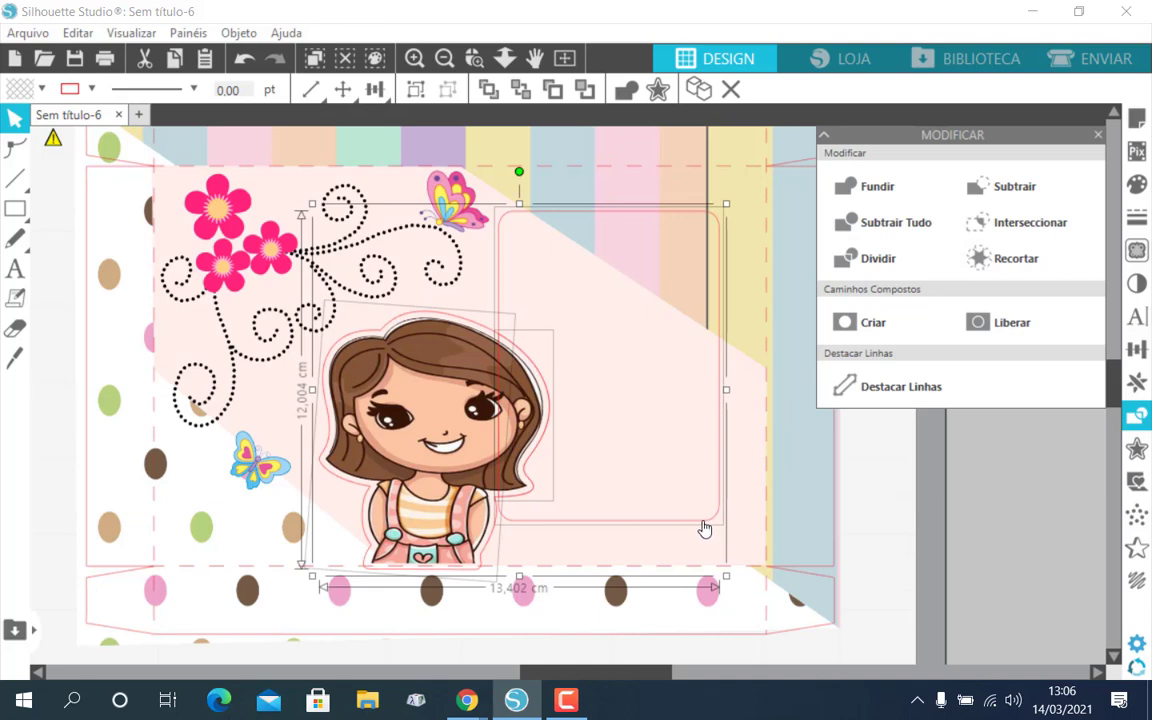
Delete the leftover outline pieces around and behind the girl, keeping the window cutout that follows her contour
left_click(704, 528)
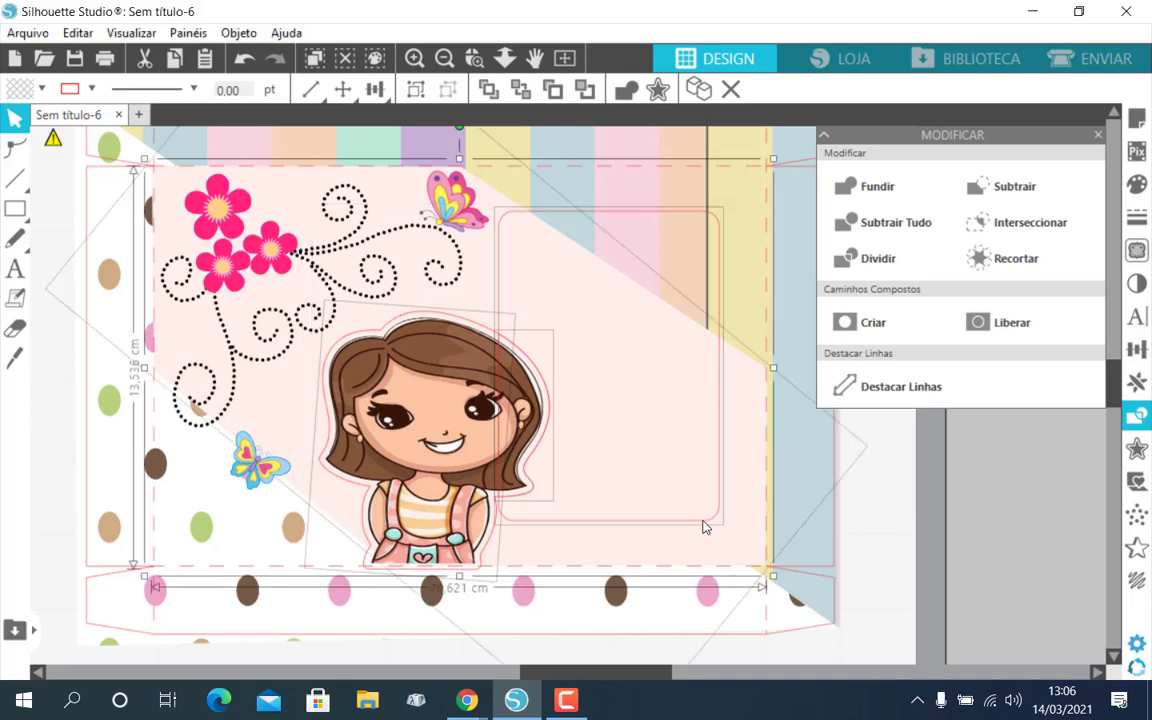
left_click(704, 528)
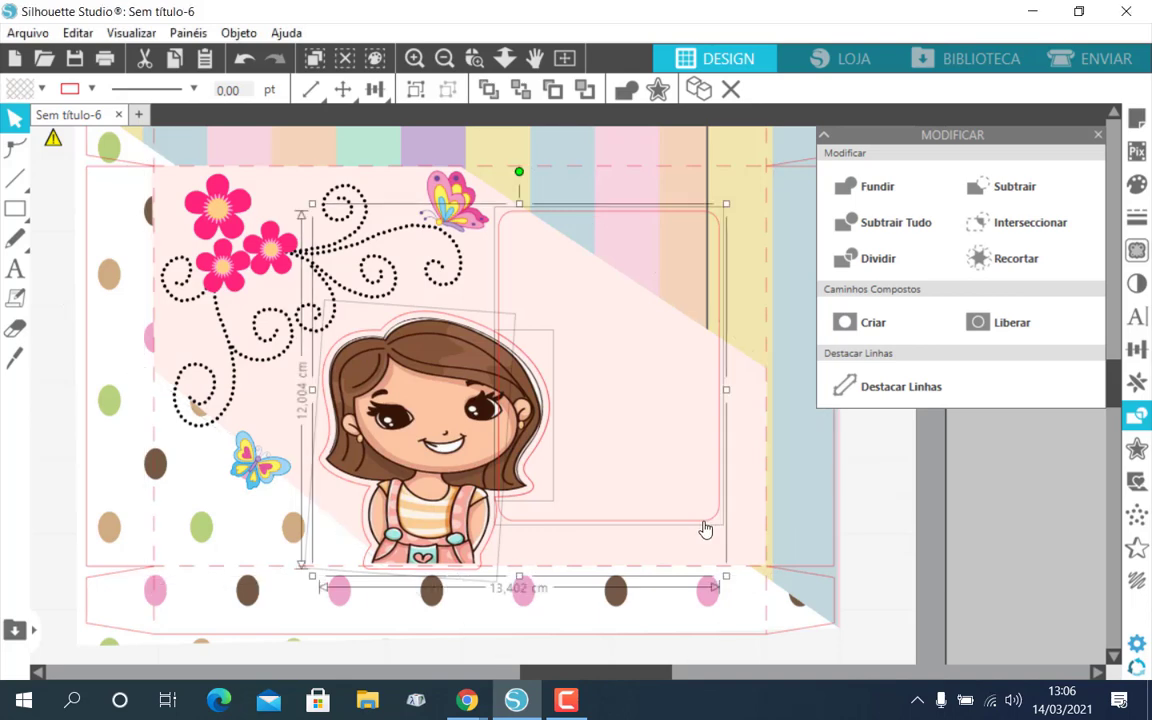
left_click(704, 528)
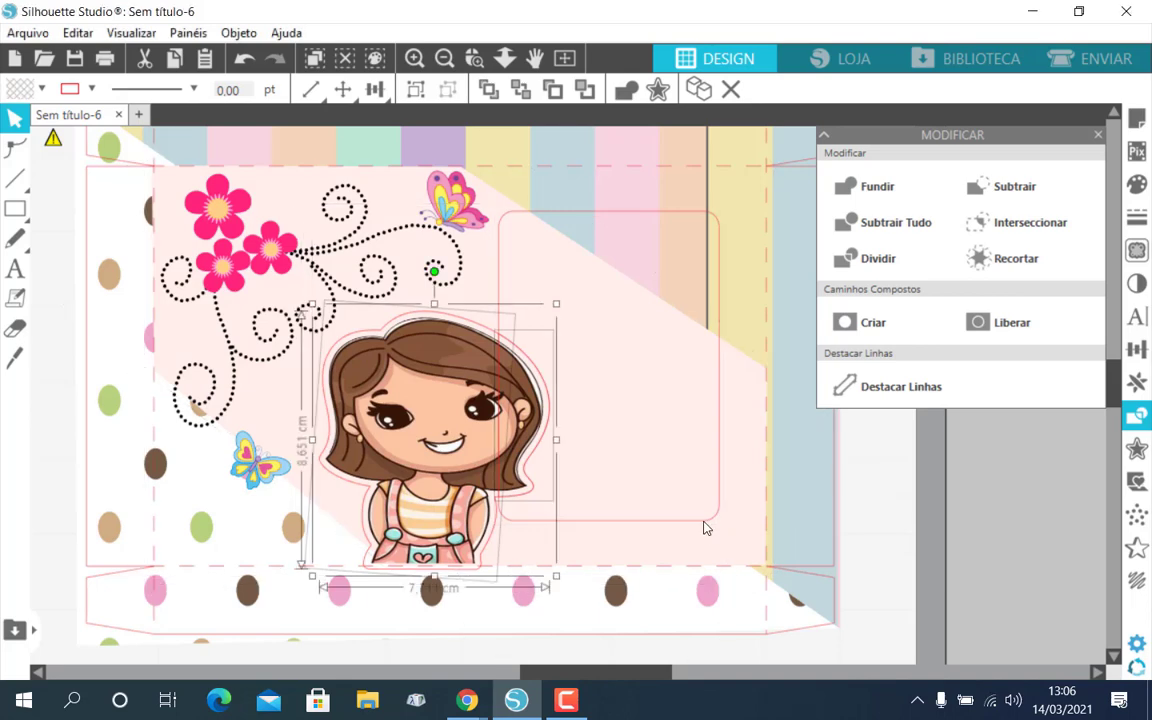
left_click(704, 528)
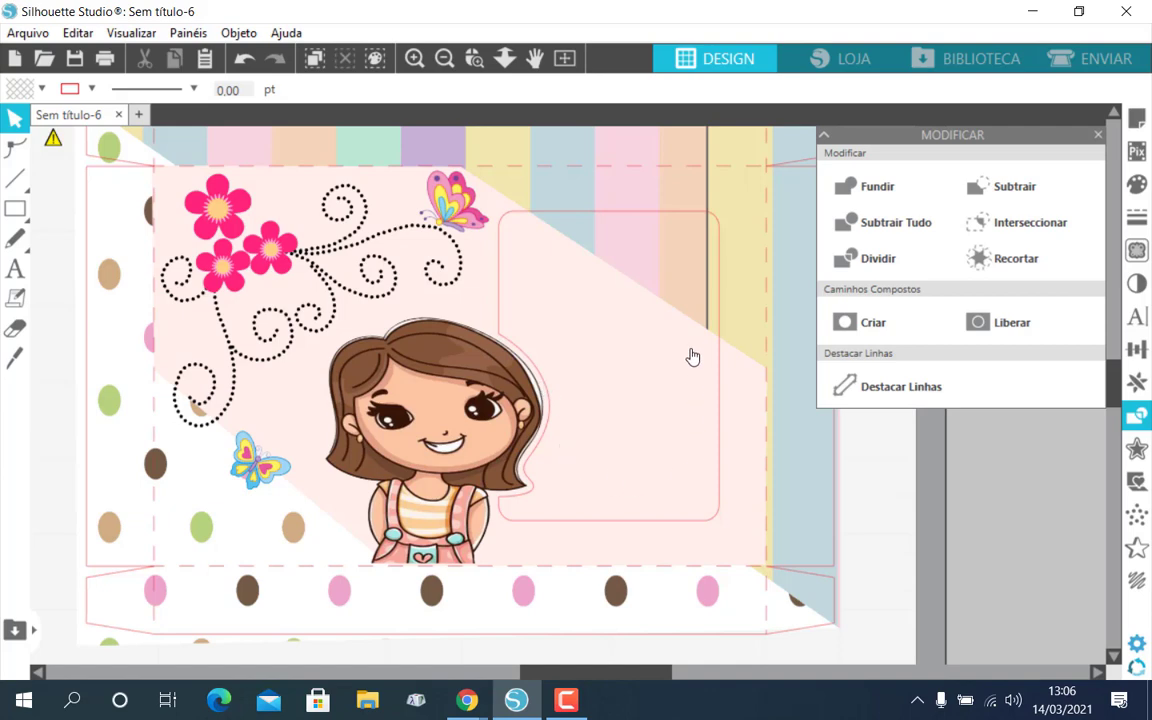
Add the text "Mini Confeiteiro" in the empty area below the template and set its font to Bistro Script
scroll(650, 247, "up", 1)
scroll(649, 247, "up", 3)
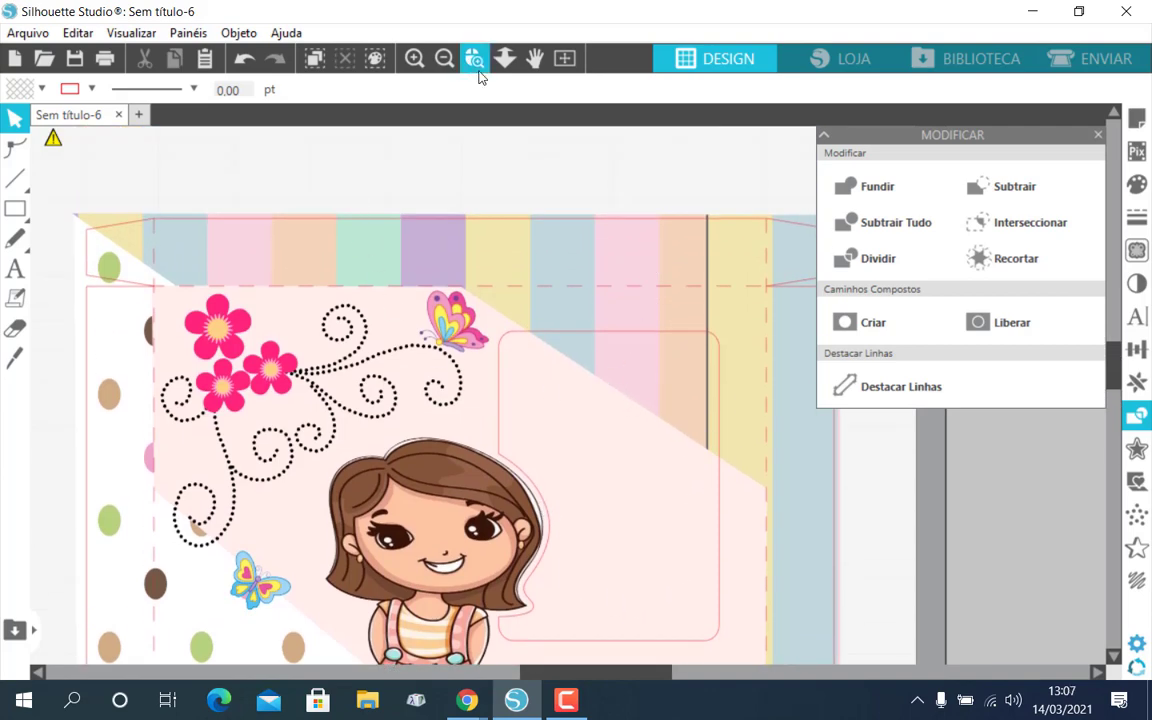
left_click(445, 58)
left_click(445, 58)
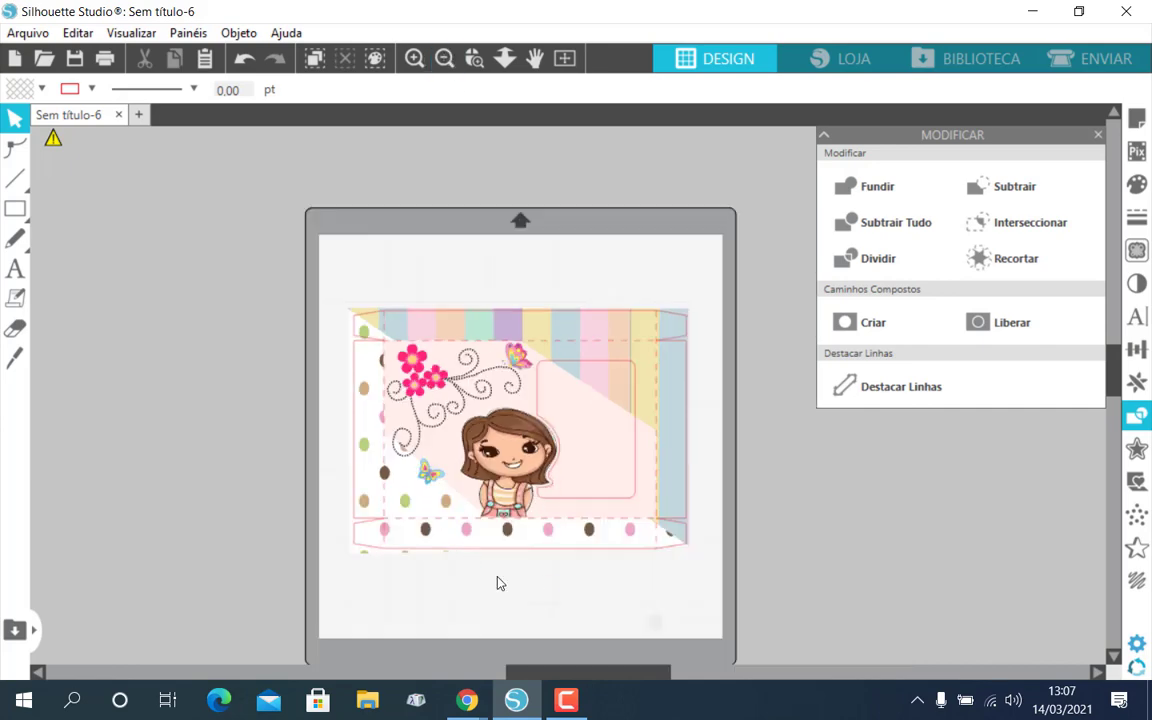
scroll(459, 535, "down", 4)
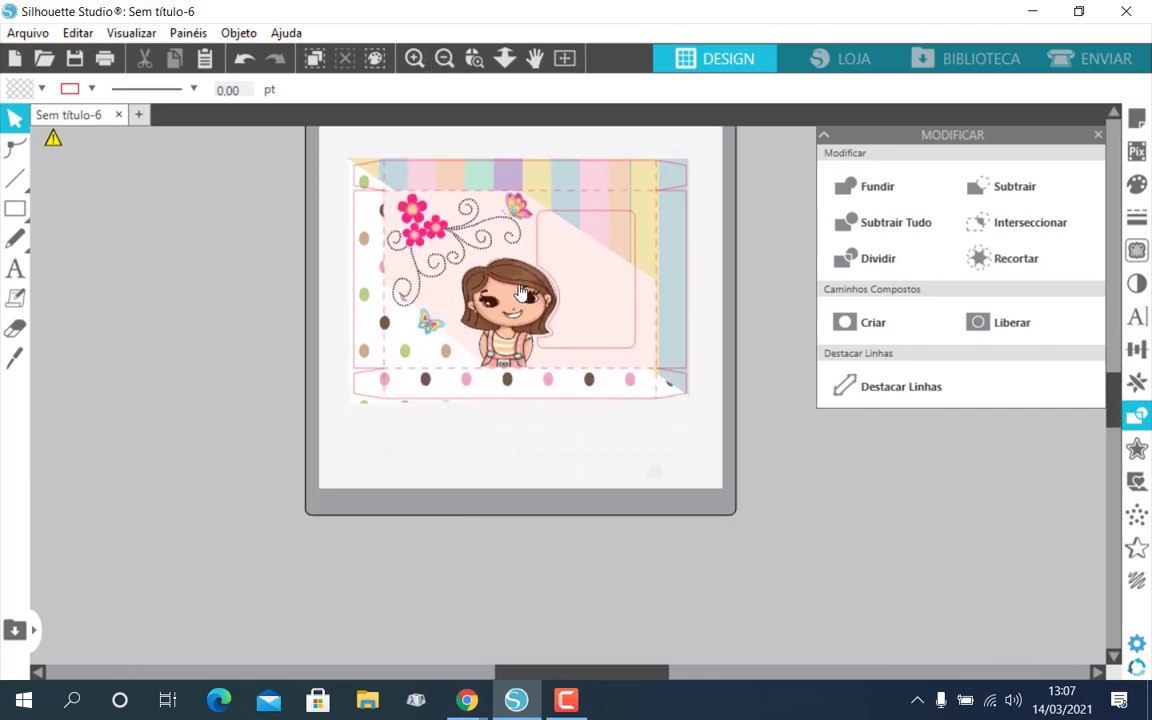
left_click(16, 268)
left_click(397, 484)
key("Escape")
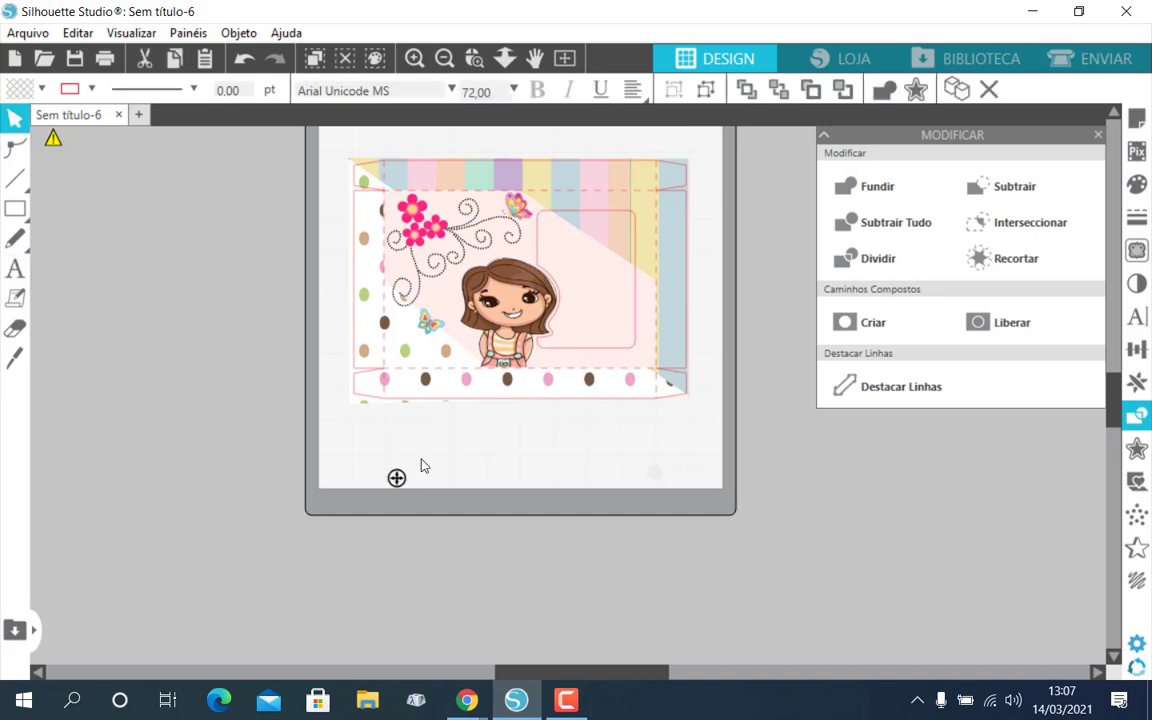
type("Mini Confei")
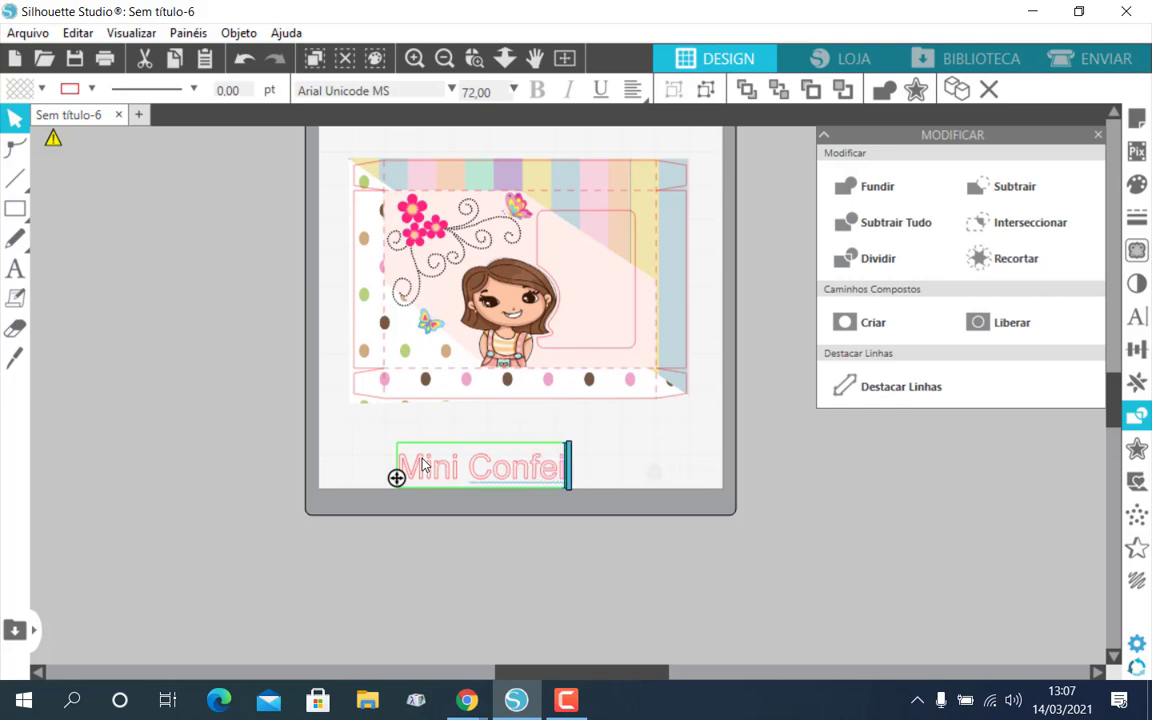
type("teiro")
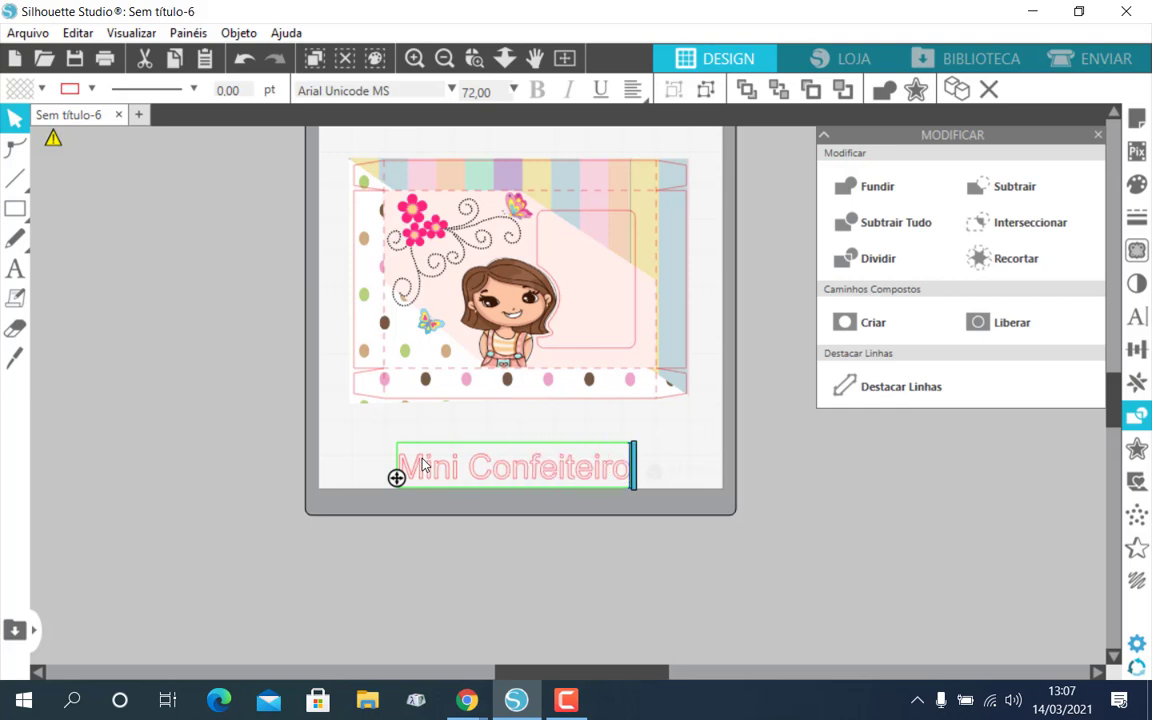
left_click(494, 522)
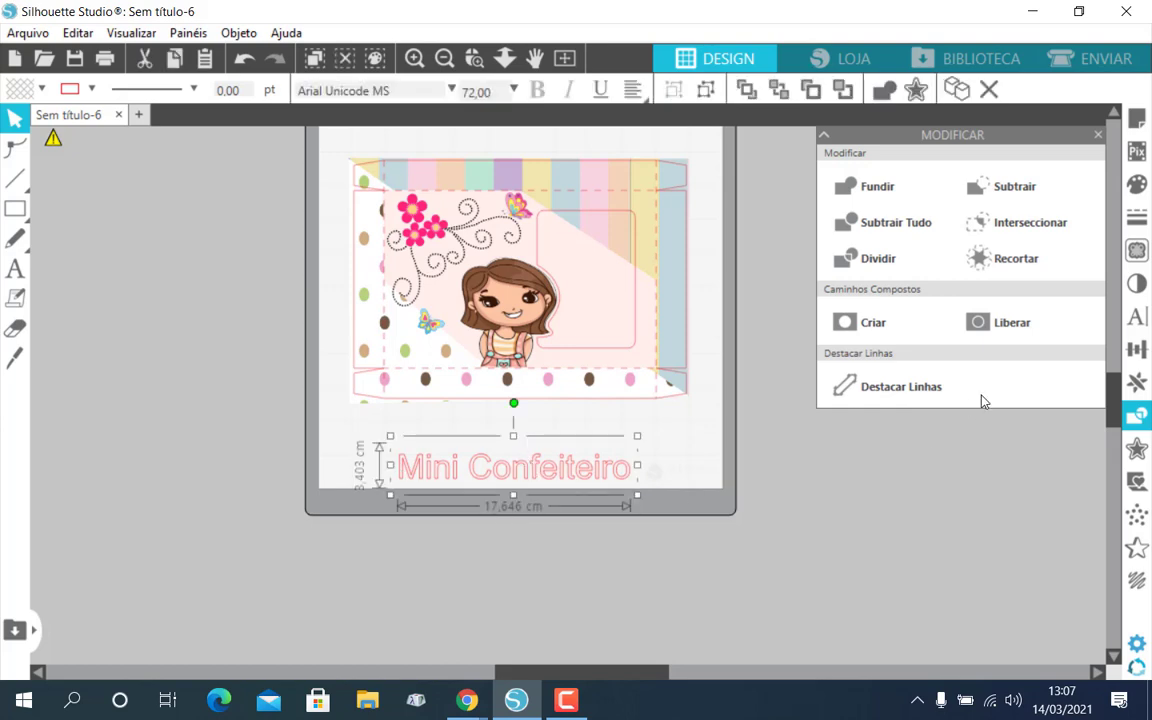
left_click(1137, 318)
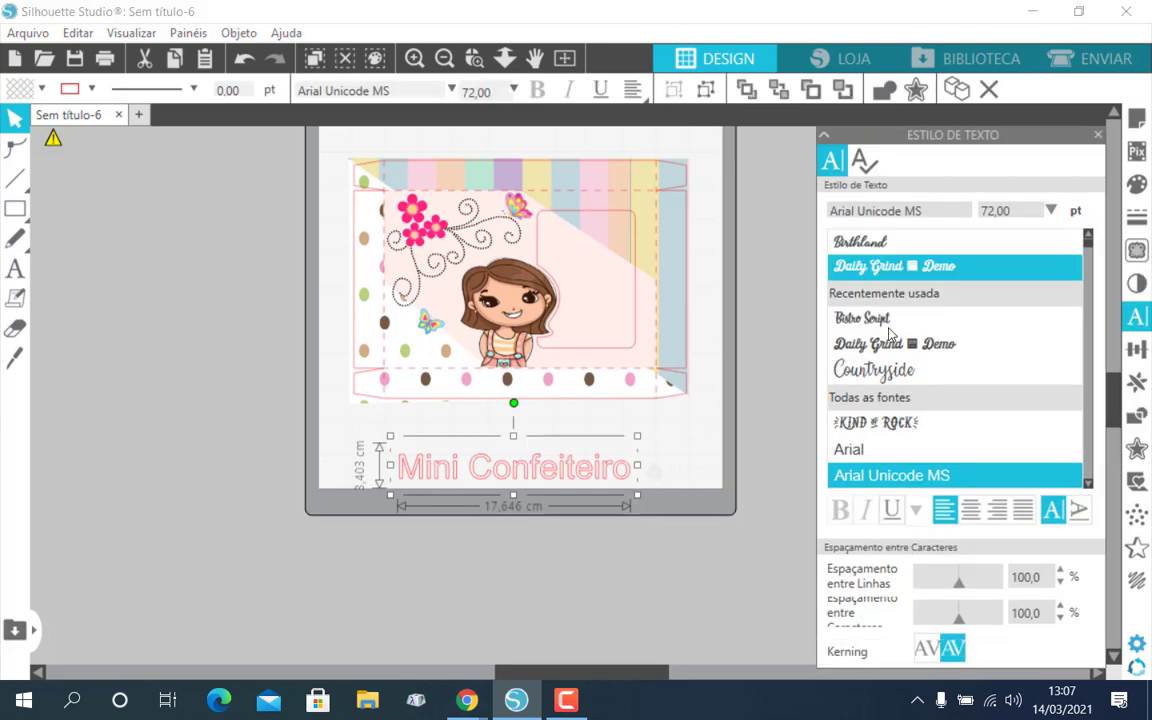
left_click(838, 322)
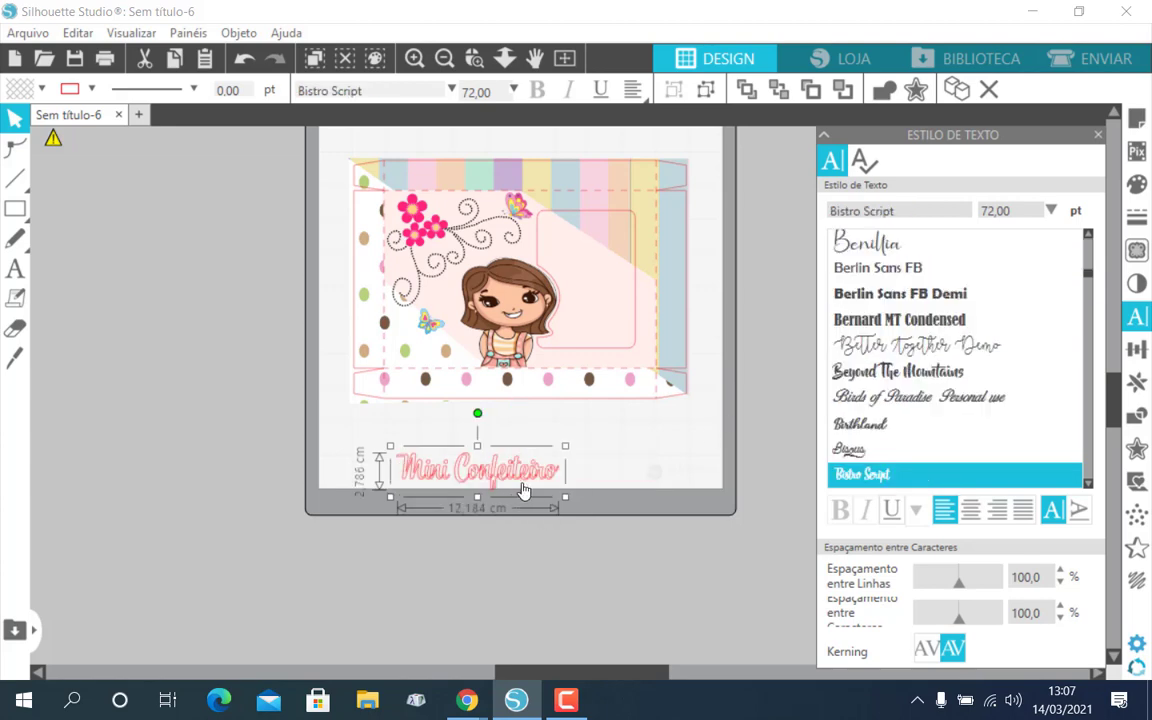
Move the text onto the template's lower flap, shrink it to about 9 cm wide and center it under the girl
left_click_drag(515, 472, 546, 390)
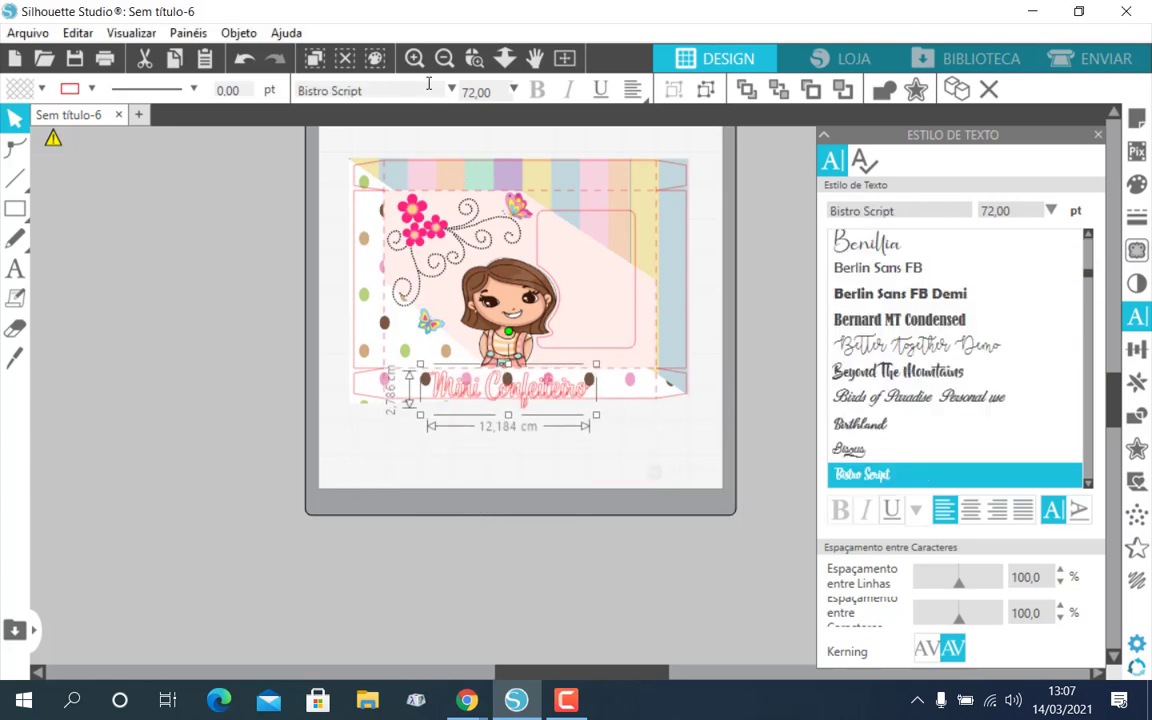
left_click(414, 58)
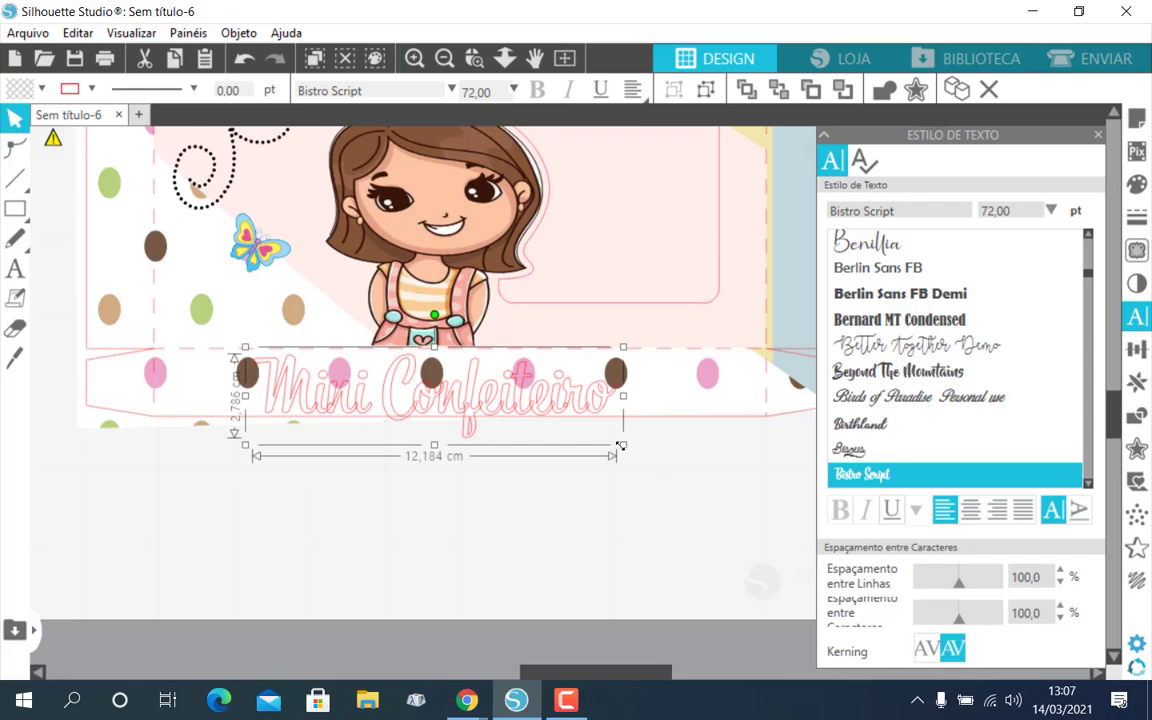
left_click_drag(617, 437, 527, 421)
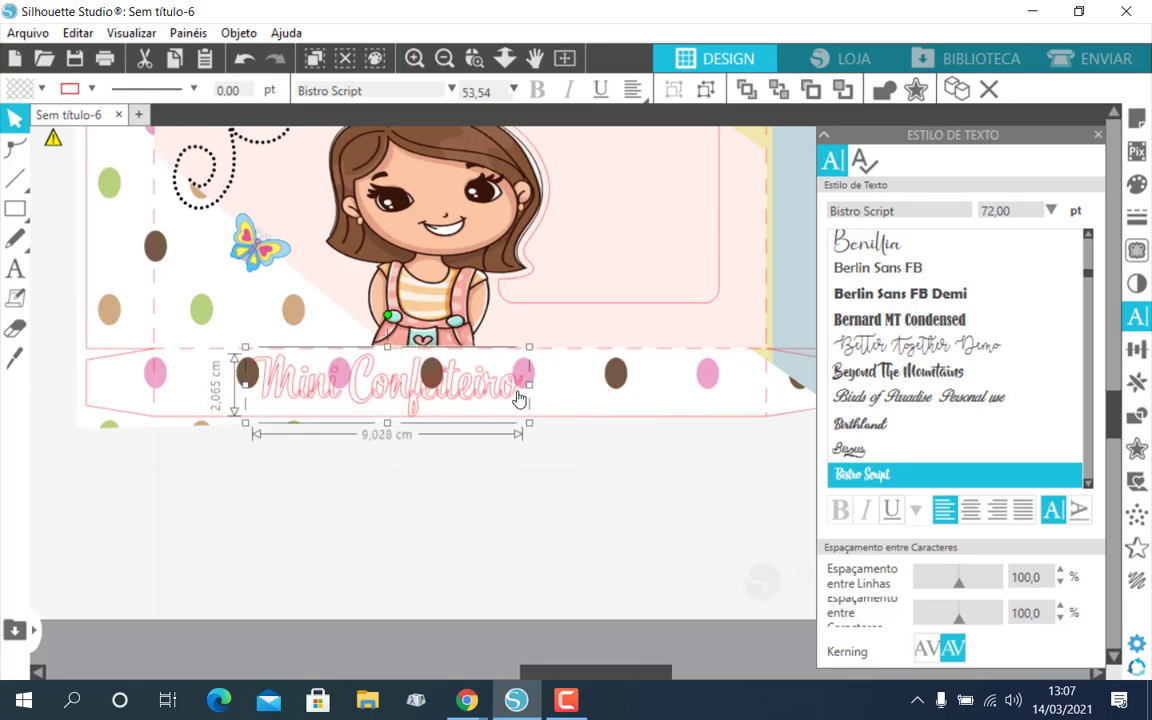
left_click(245, 60)
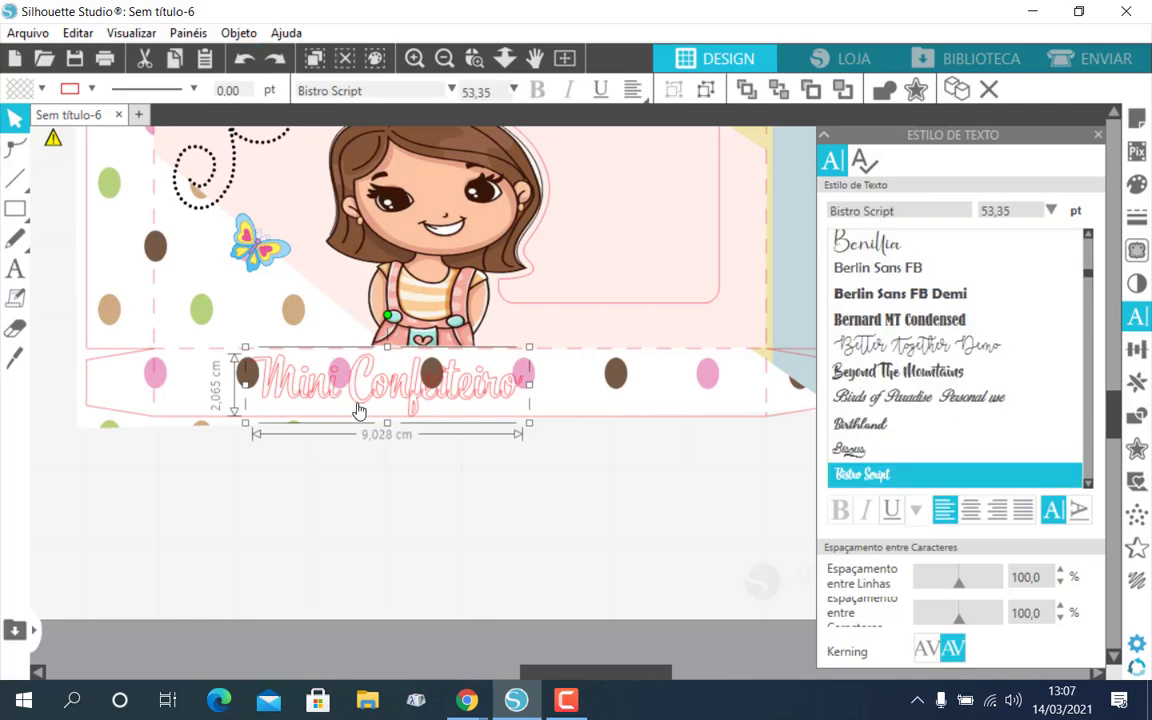
left_click_drag(359, 411, 406, 405)
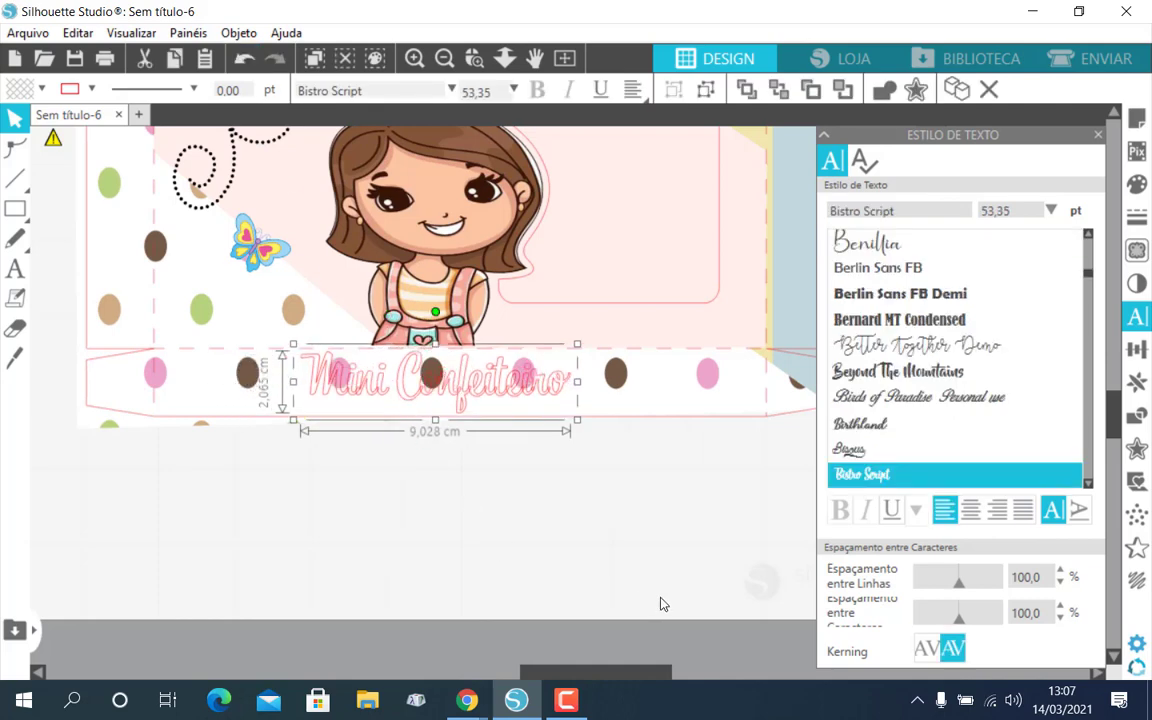
Make the text's outline transparent and fill the letters with bright pink
left_click(1136, 224)
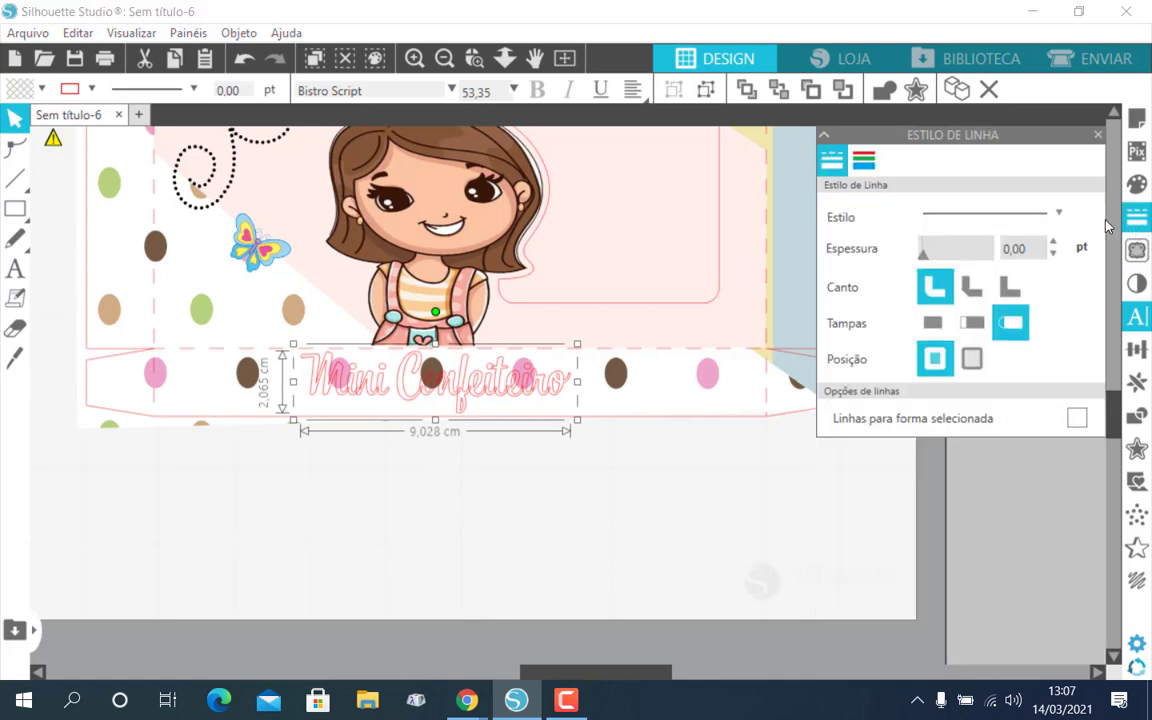
left_click(862, 162)
left_click(999, 234)
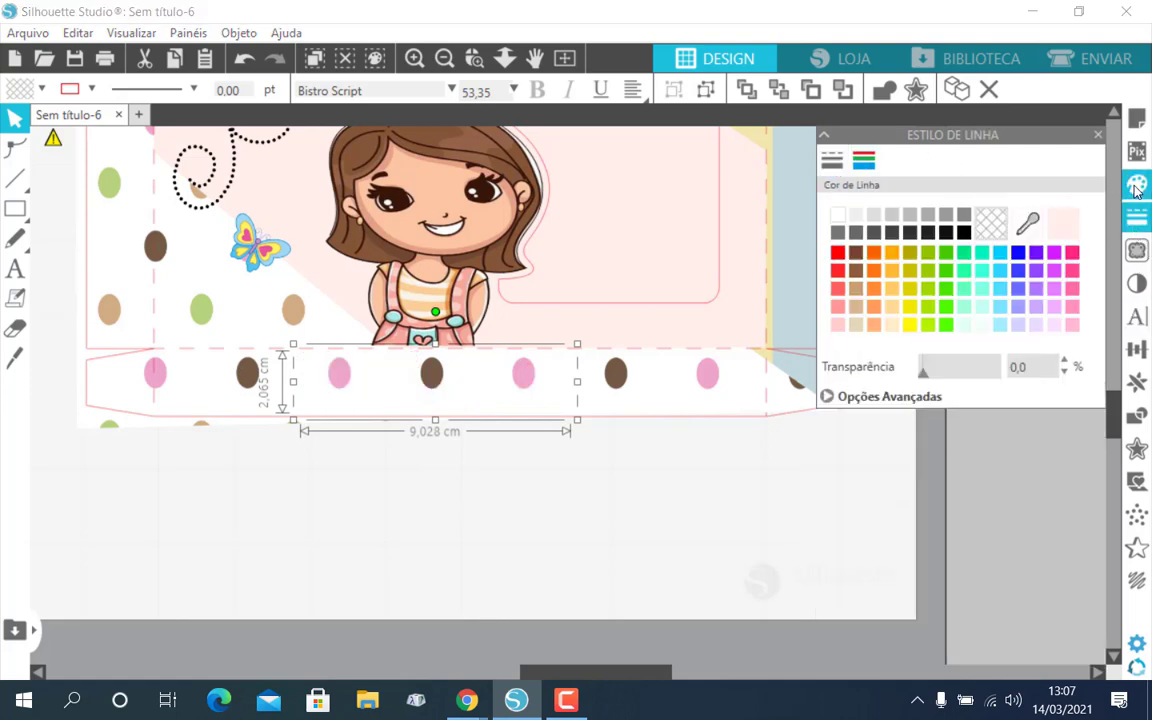
left_click(1136, 184)
left_click(1073, 256)
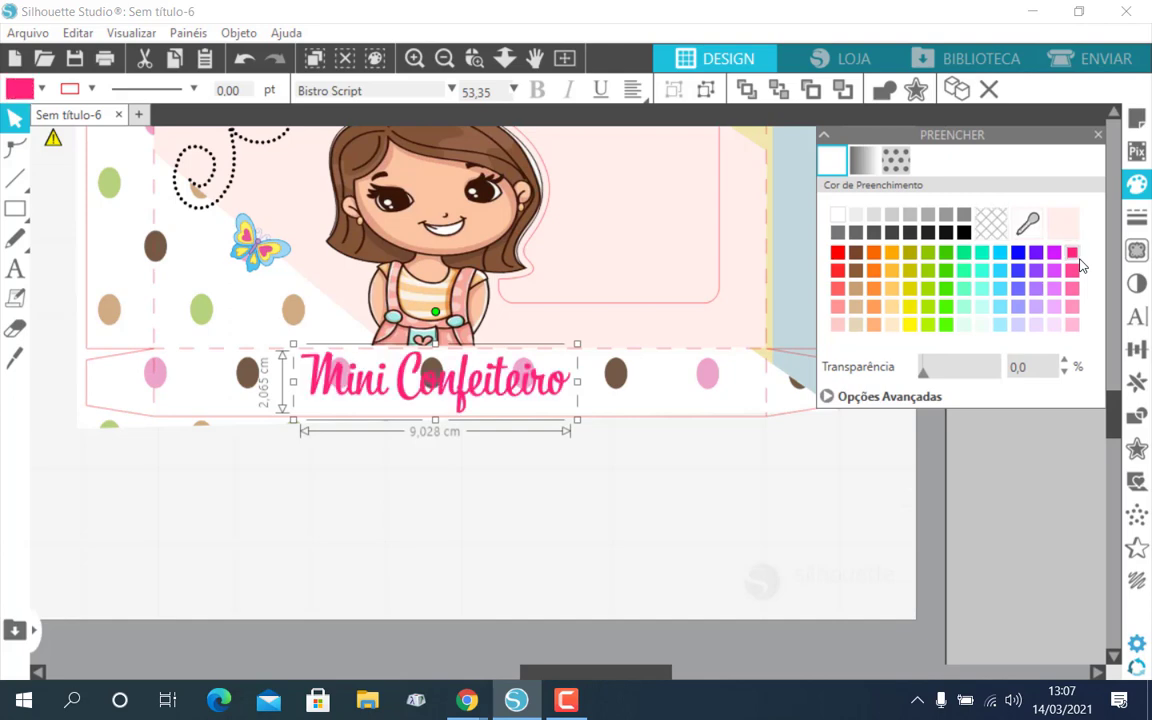
Apply a rounded-corner offset of 0.100 cm around the "Mini Confeiteiro" text
left_click(917, 92)
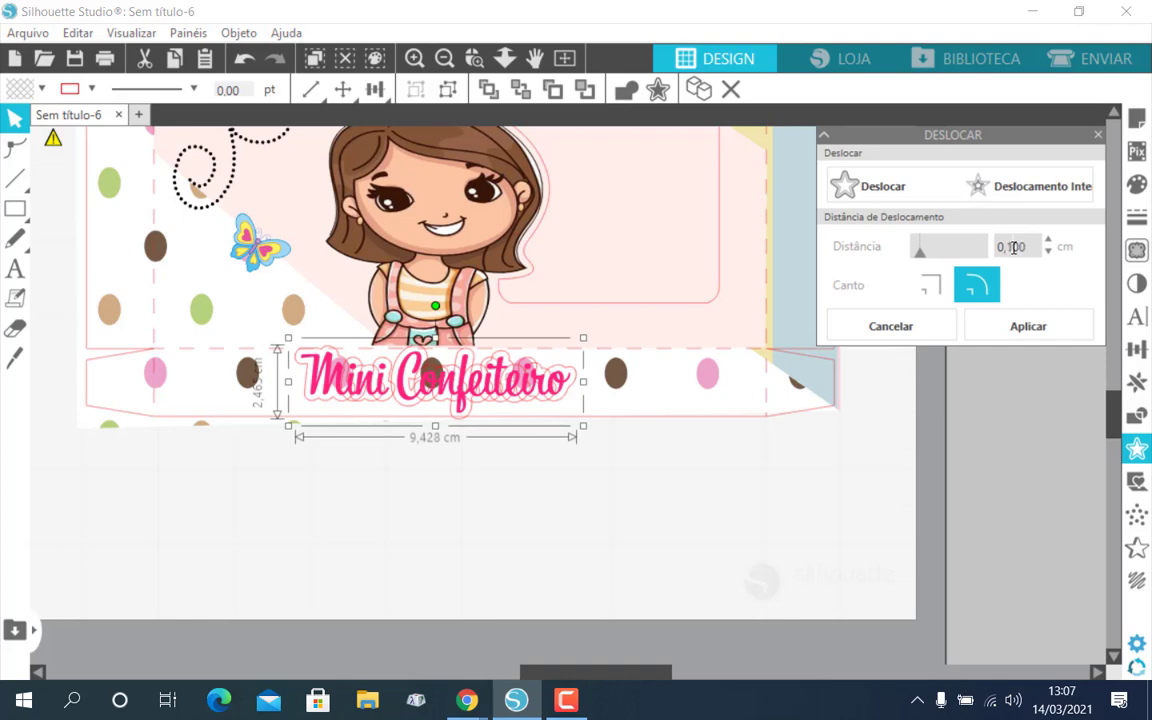
key("Return")
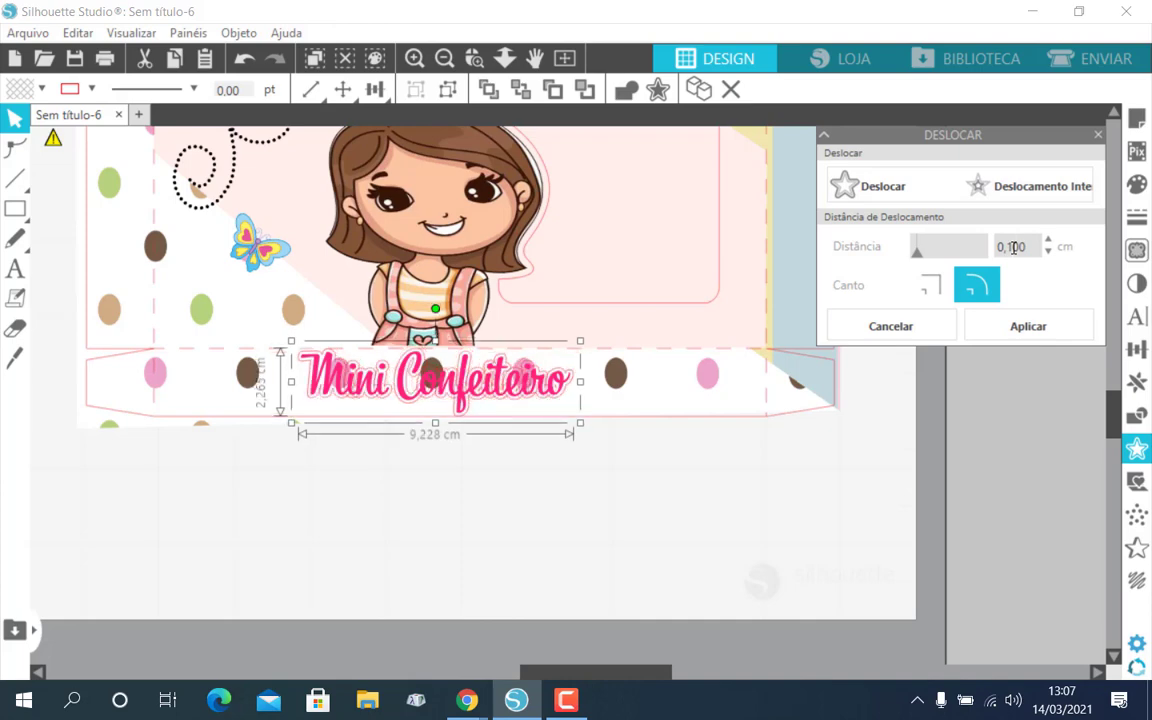
left_click(1017, 325)
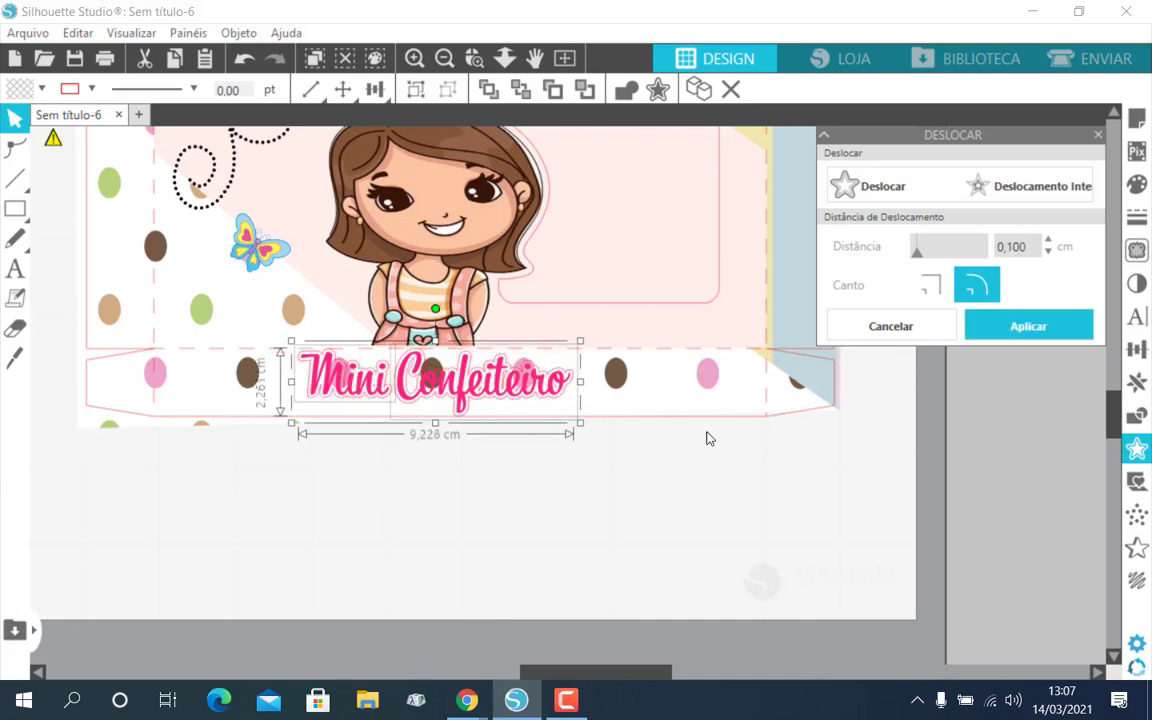
Make the text offset's line transparent and fill it with the light pink sampled from the box's front panel
left_click(1137, 222)
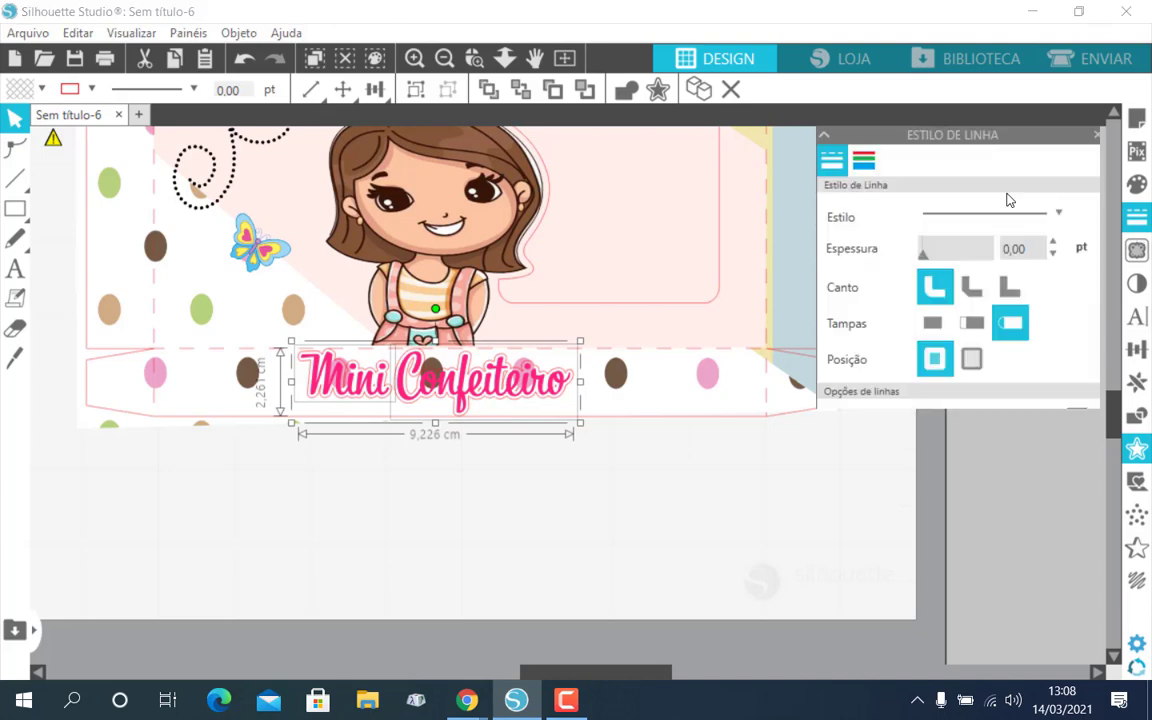
left_click(864, 160)
left_click(995, 228)
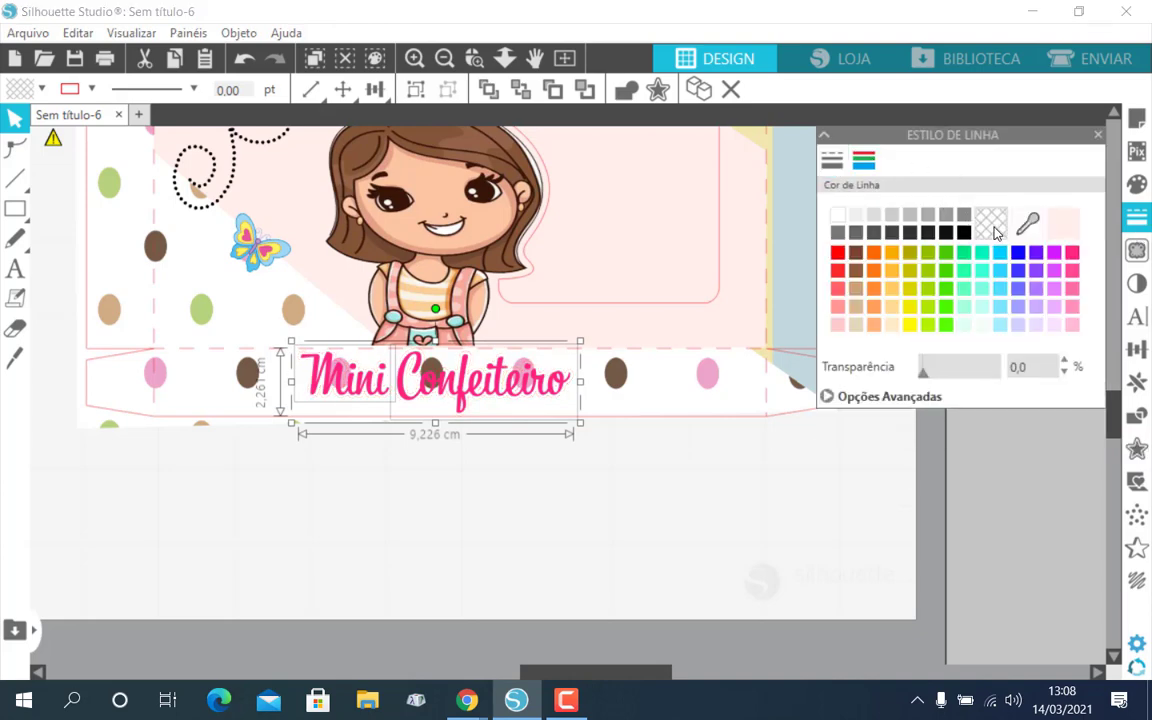
left_click(1137, 184)
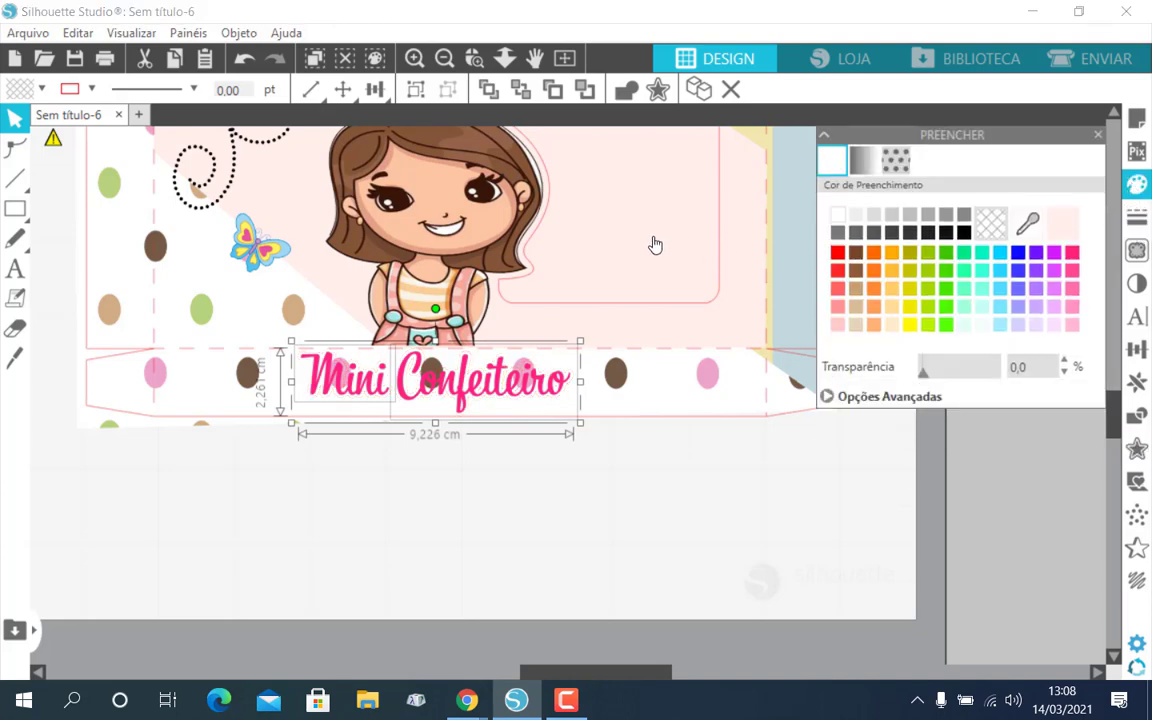
left_click(1030, 226)
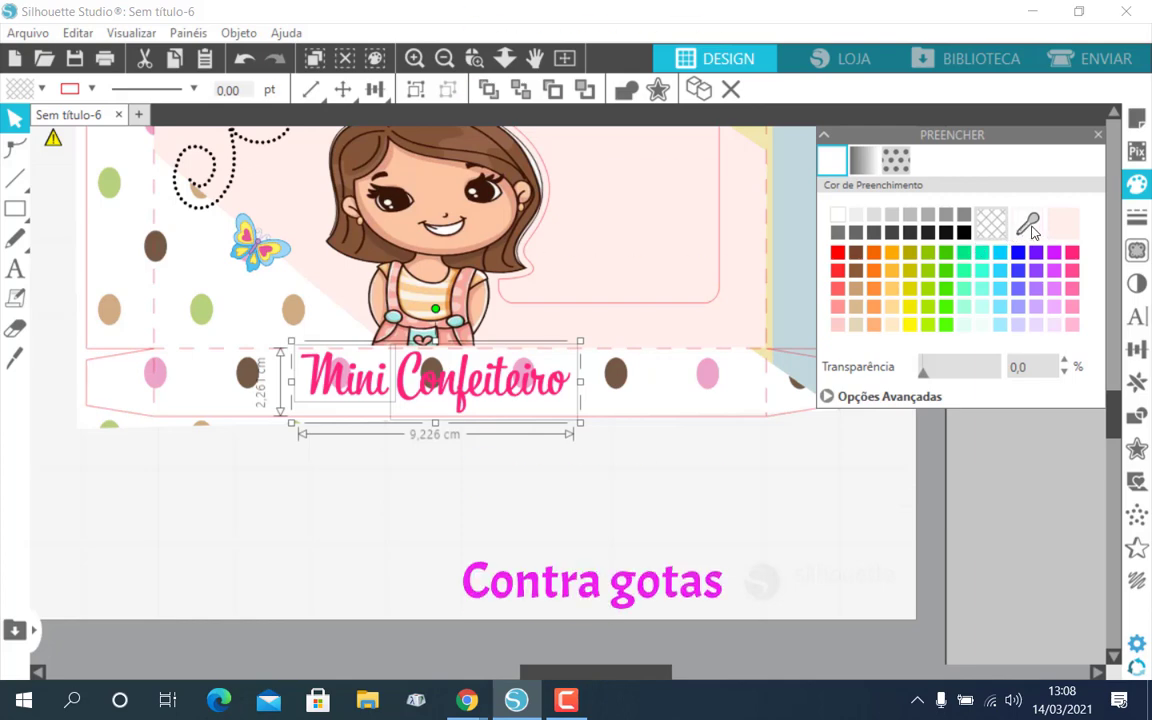
left_click(660, 207)
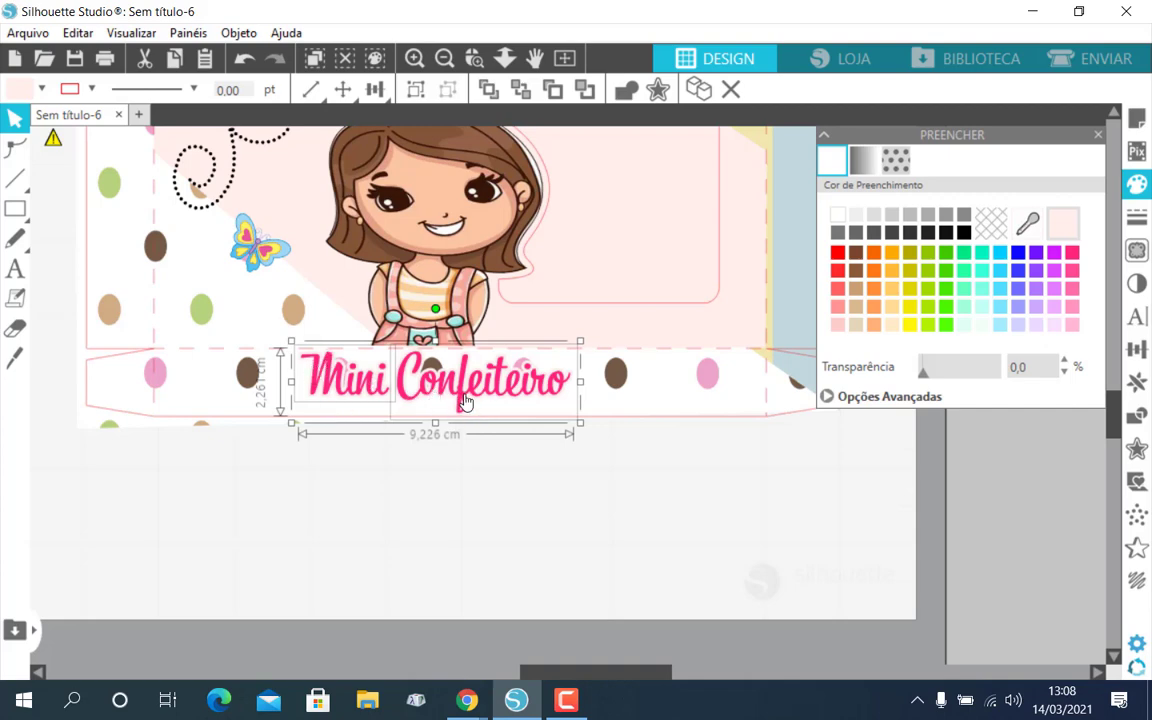
Select the text with its offset, scale both down to about 7.85 cm wide within the lower flap, and deselect them
left_click(366, 360)
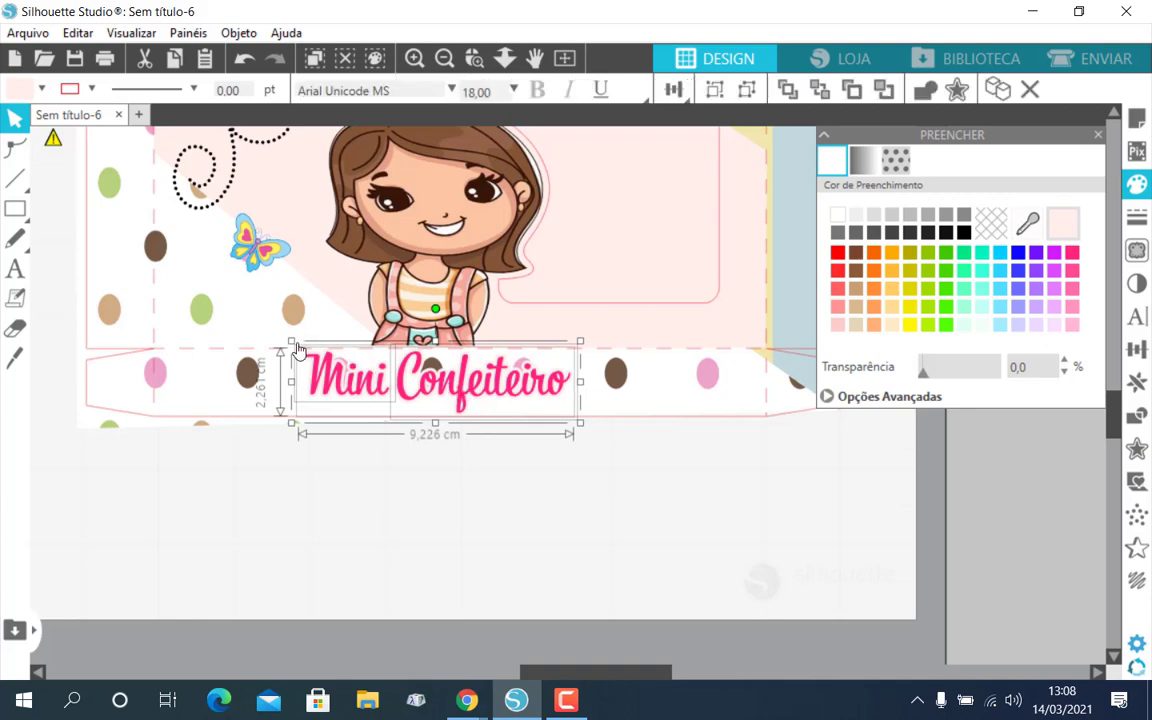
left_click_drag(300, 348, 334, 362)
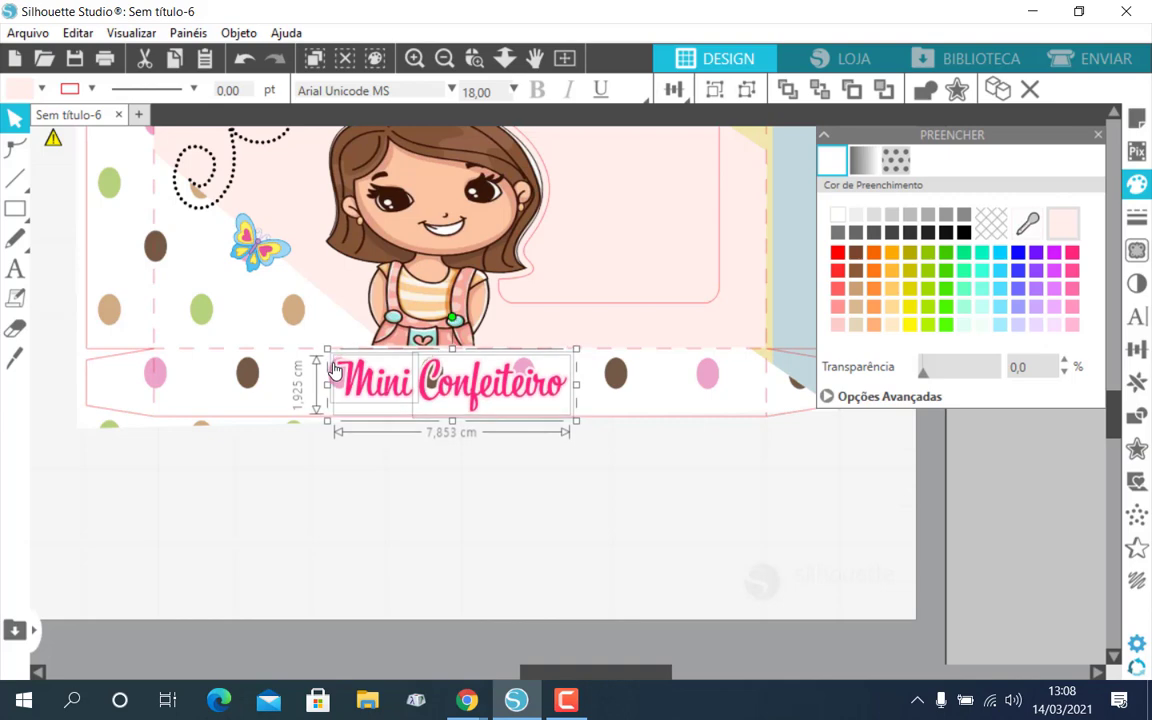
left_click(352, 476)
left_click(444, 58)
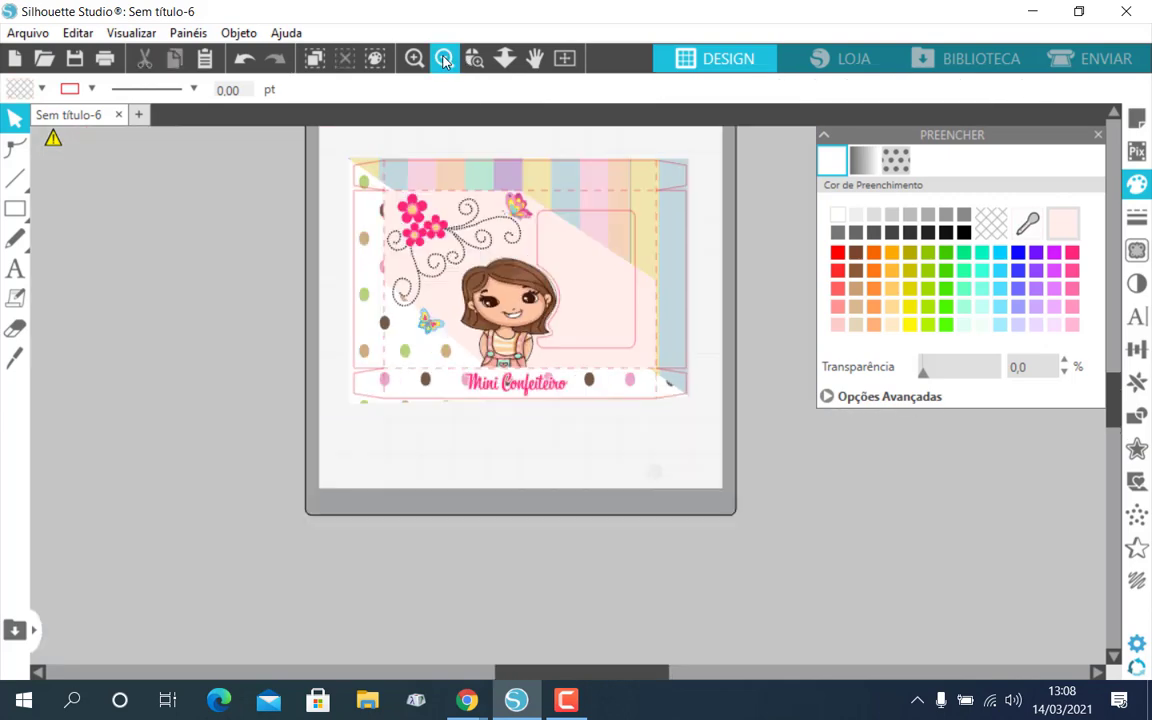
scroll(566, 493, "up", 1)
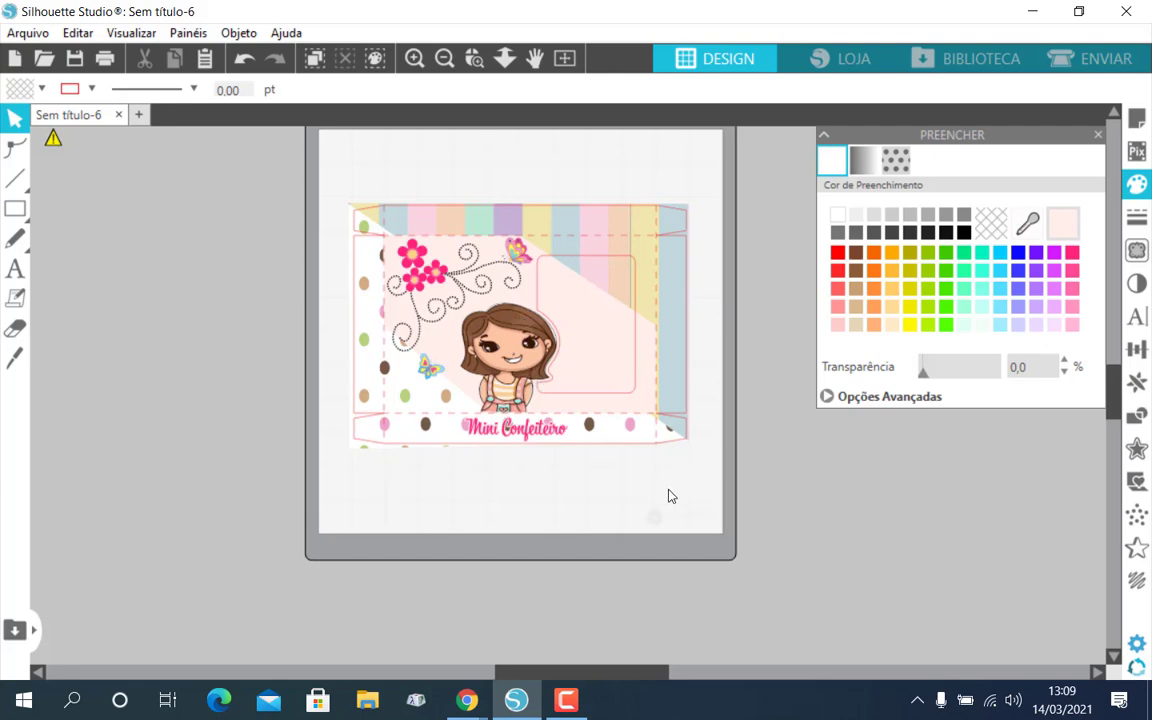
scroll(669, 495, "up", 1)
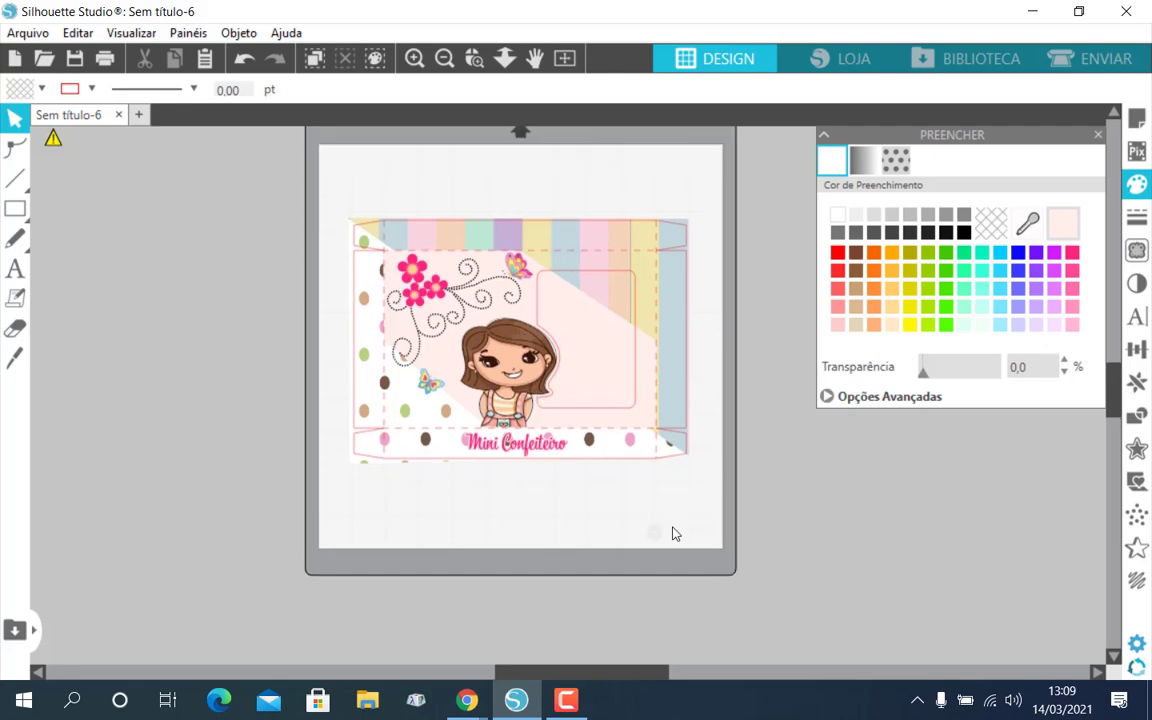